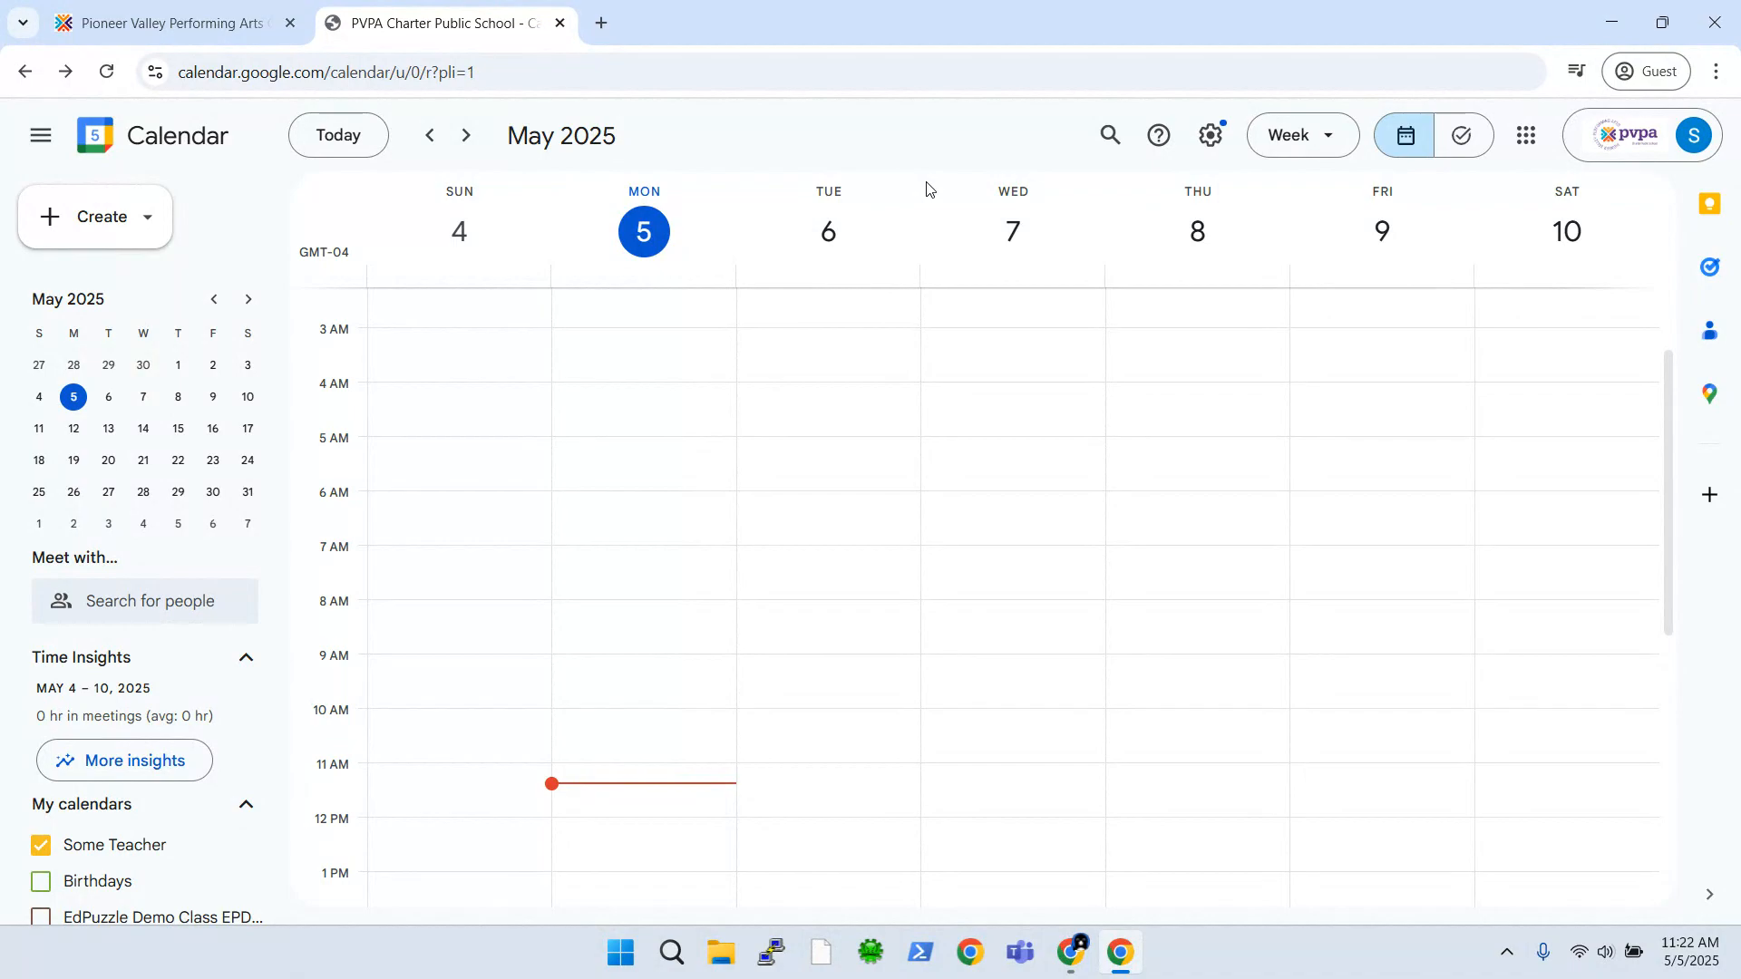
# Step: From the PVPA school website, open the staff website and go to its Outdoor Spaces calendar page
pyautogui.click(214, 20)
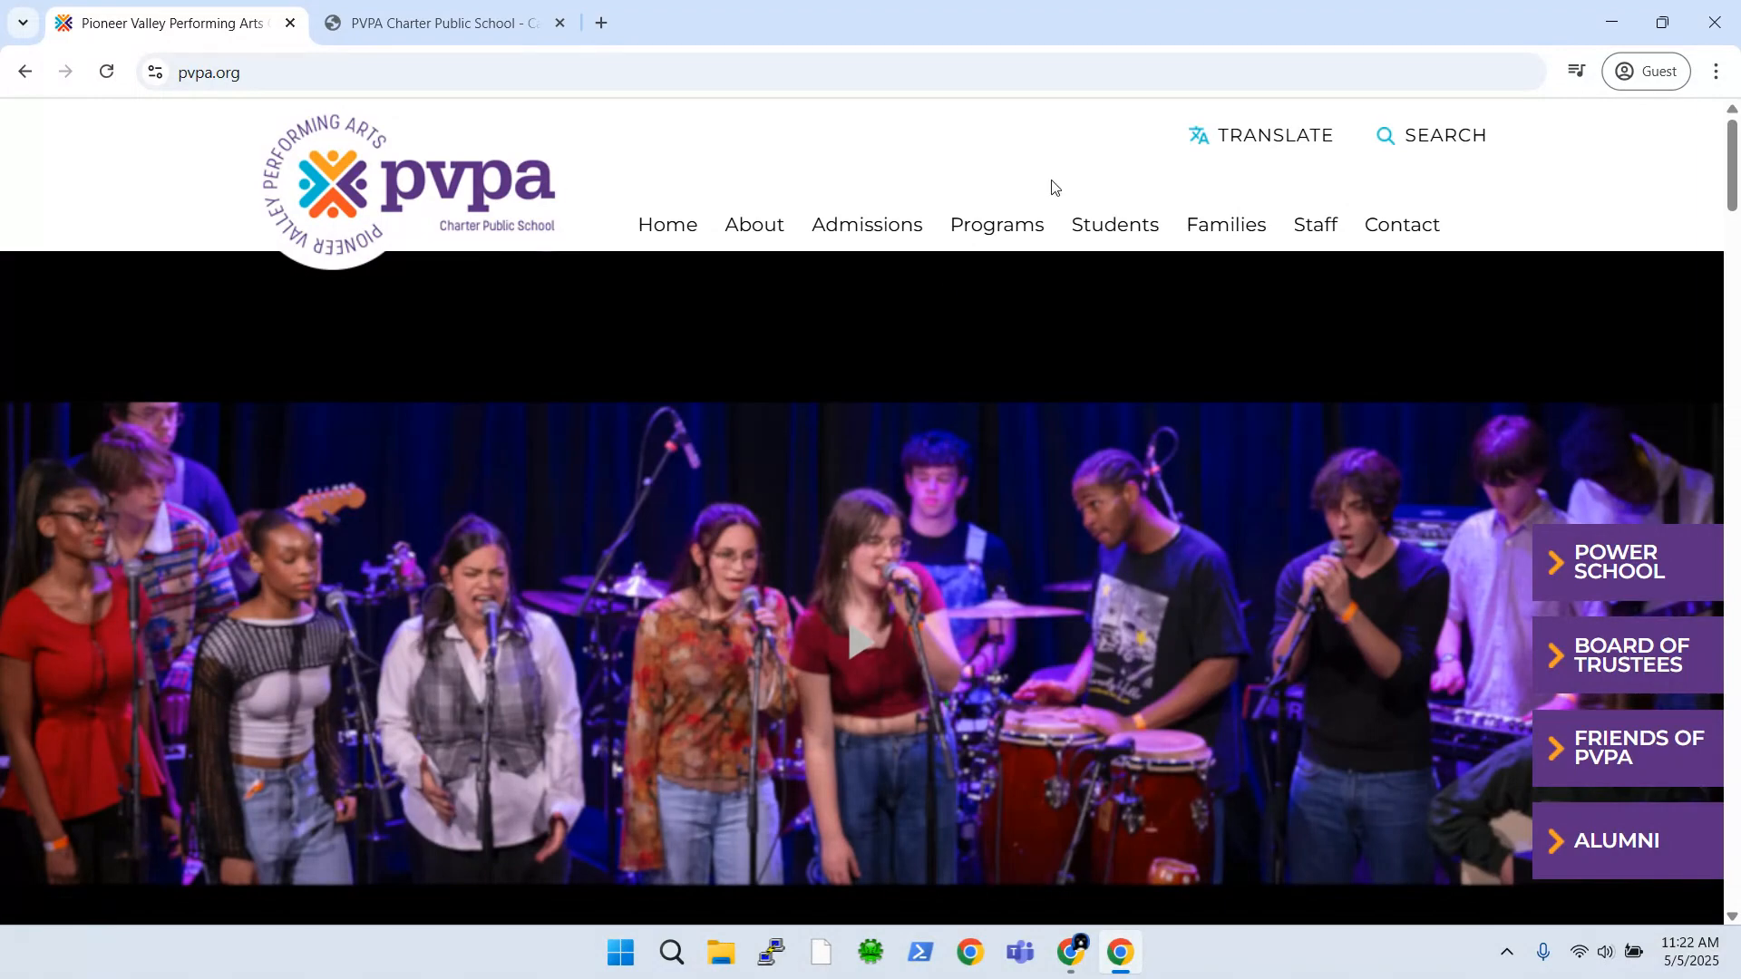
pyautogui.moveTo(1316, 223)
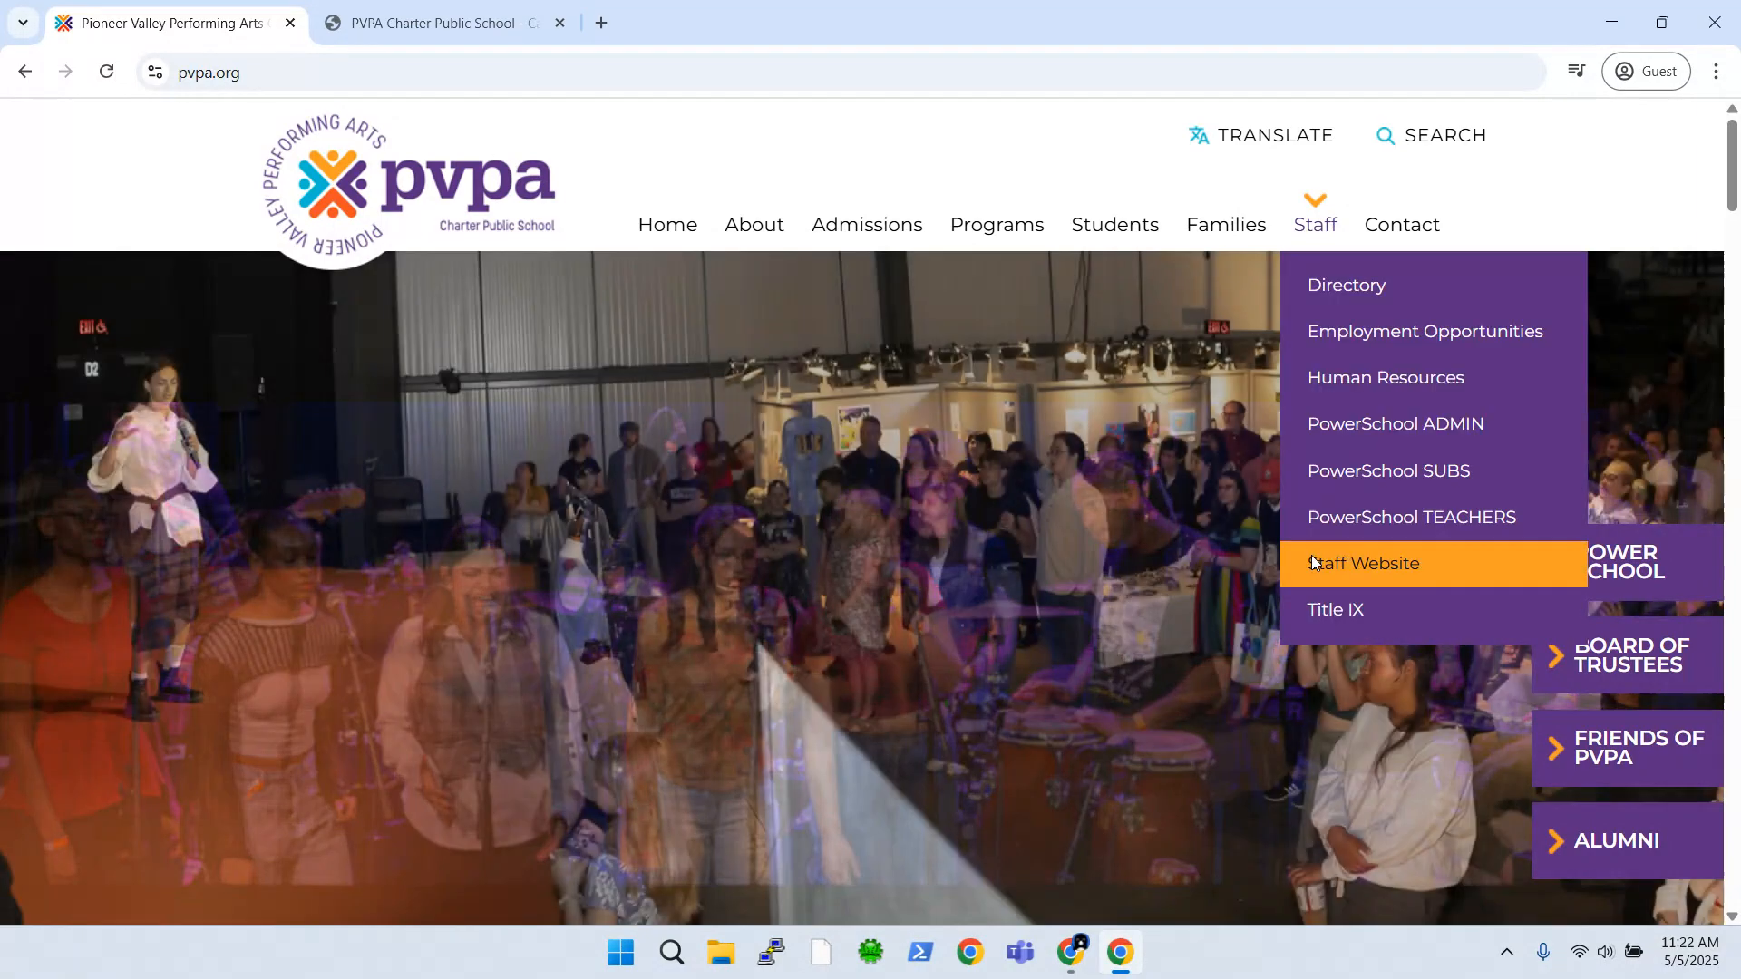
pyautogui.click(1317, 560)
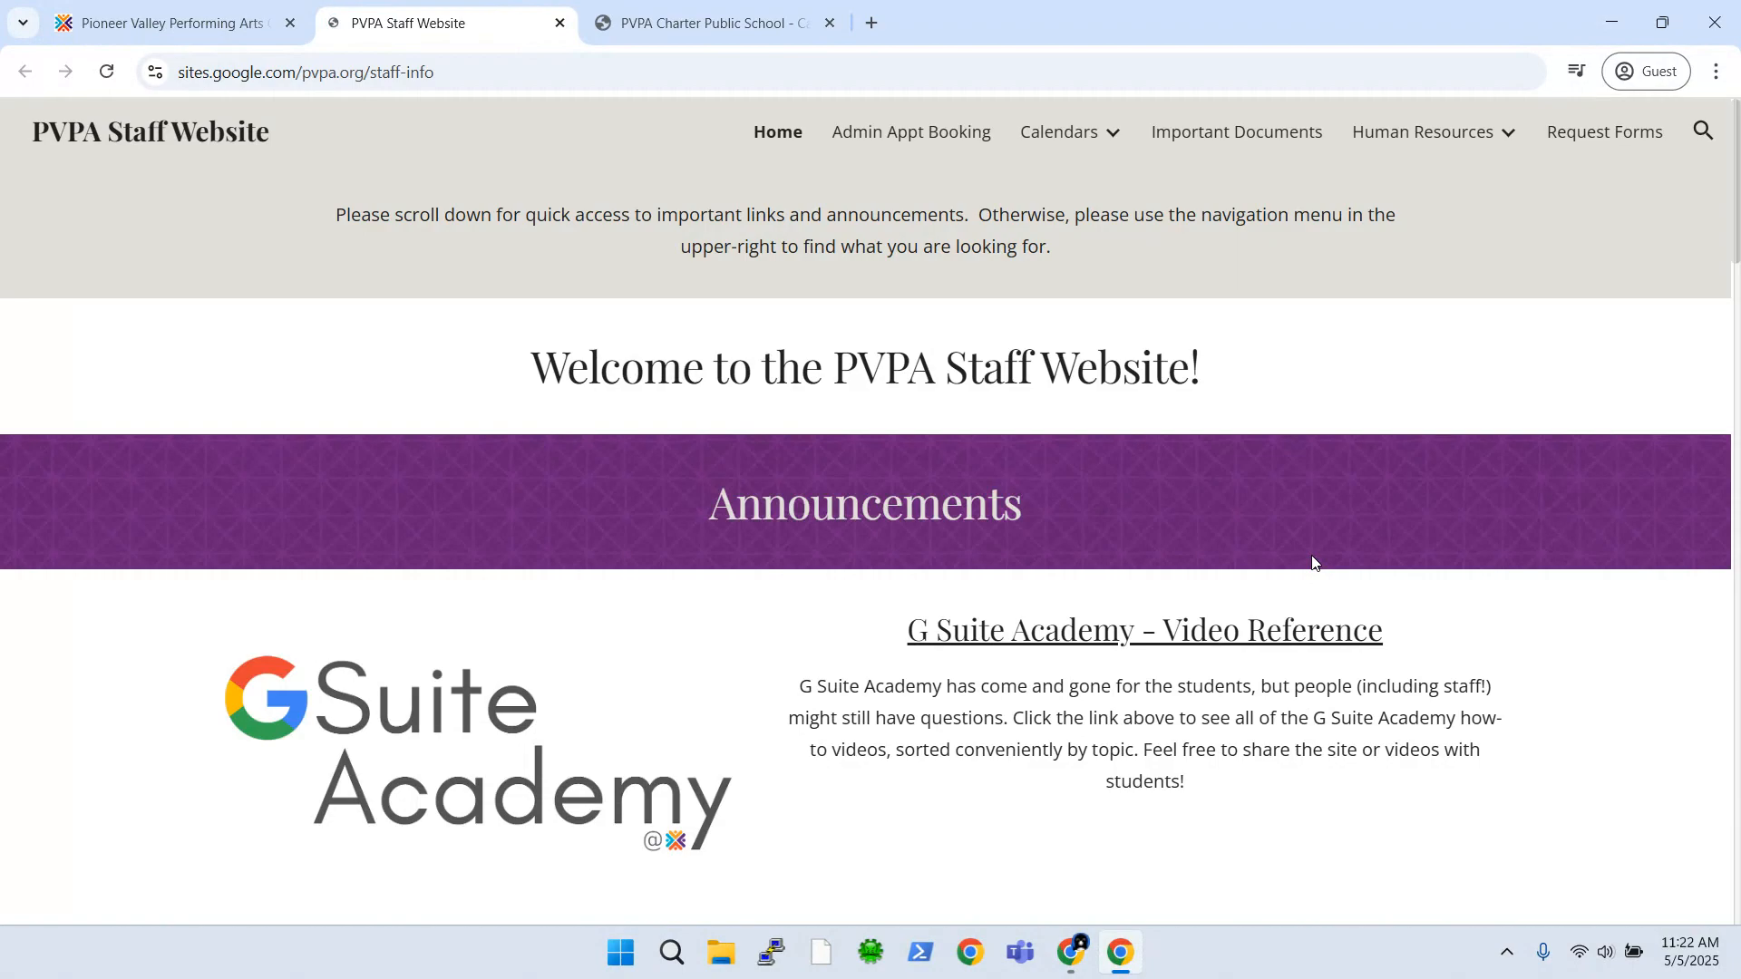
pyautogui.moveTo(1097, 131)
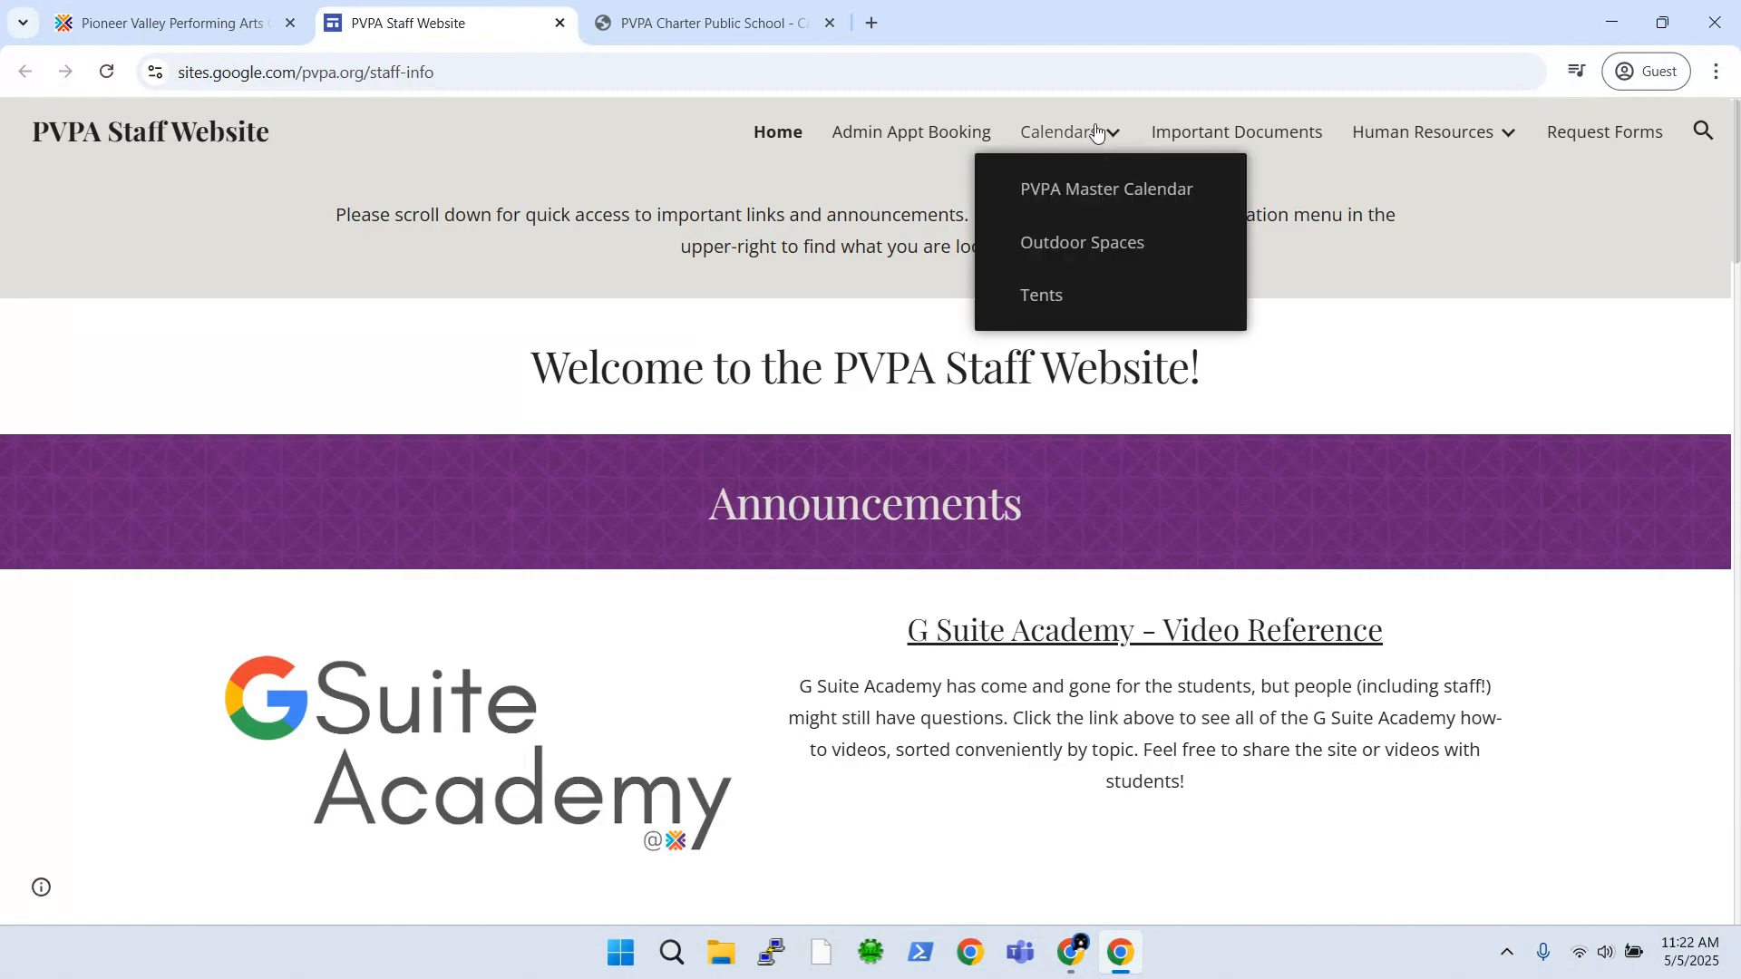
pyautogui.click(1111, 252)
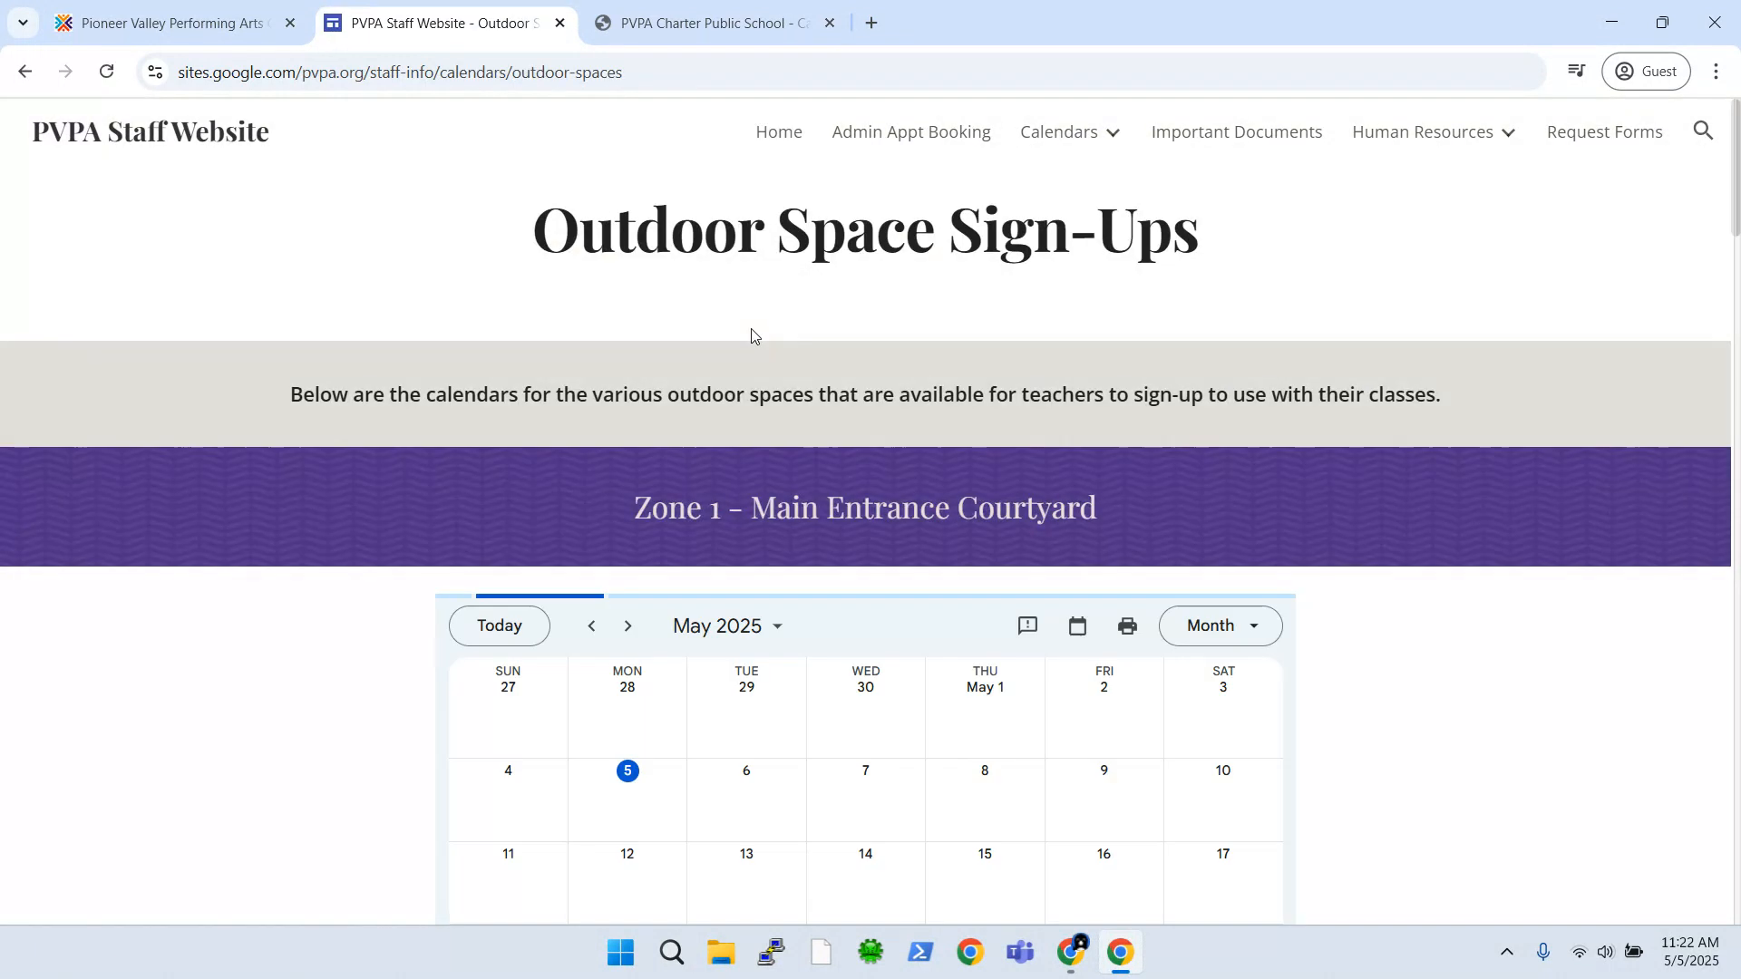
# Step: View the Zone 1 - Main Entrance Courtyard calendar by week and as a schedule, and return it to month view
pyautogui.scroll(-2, 295, 547)
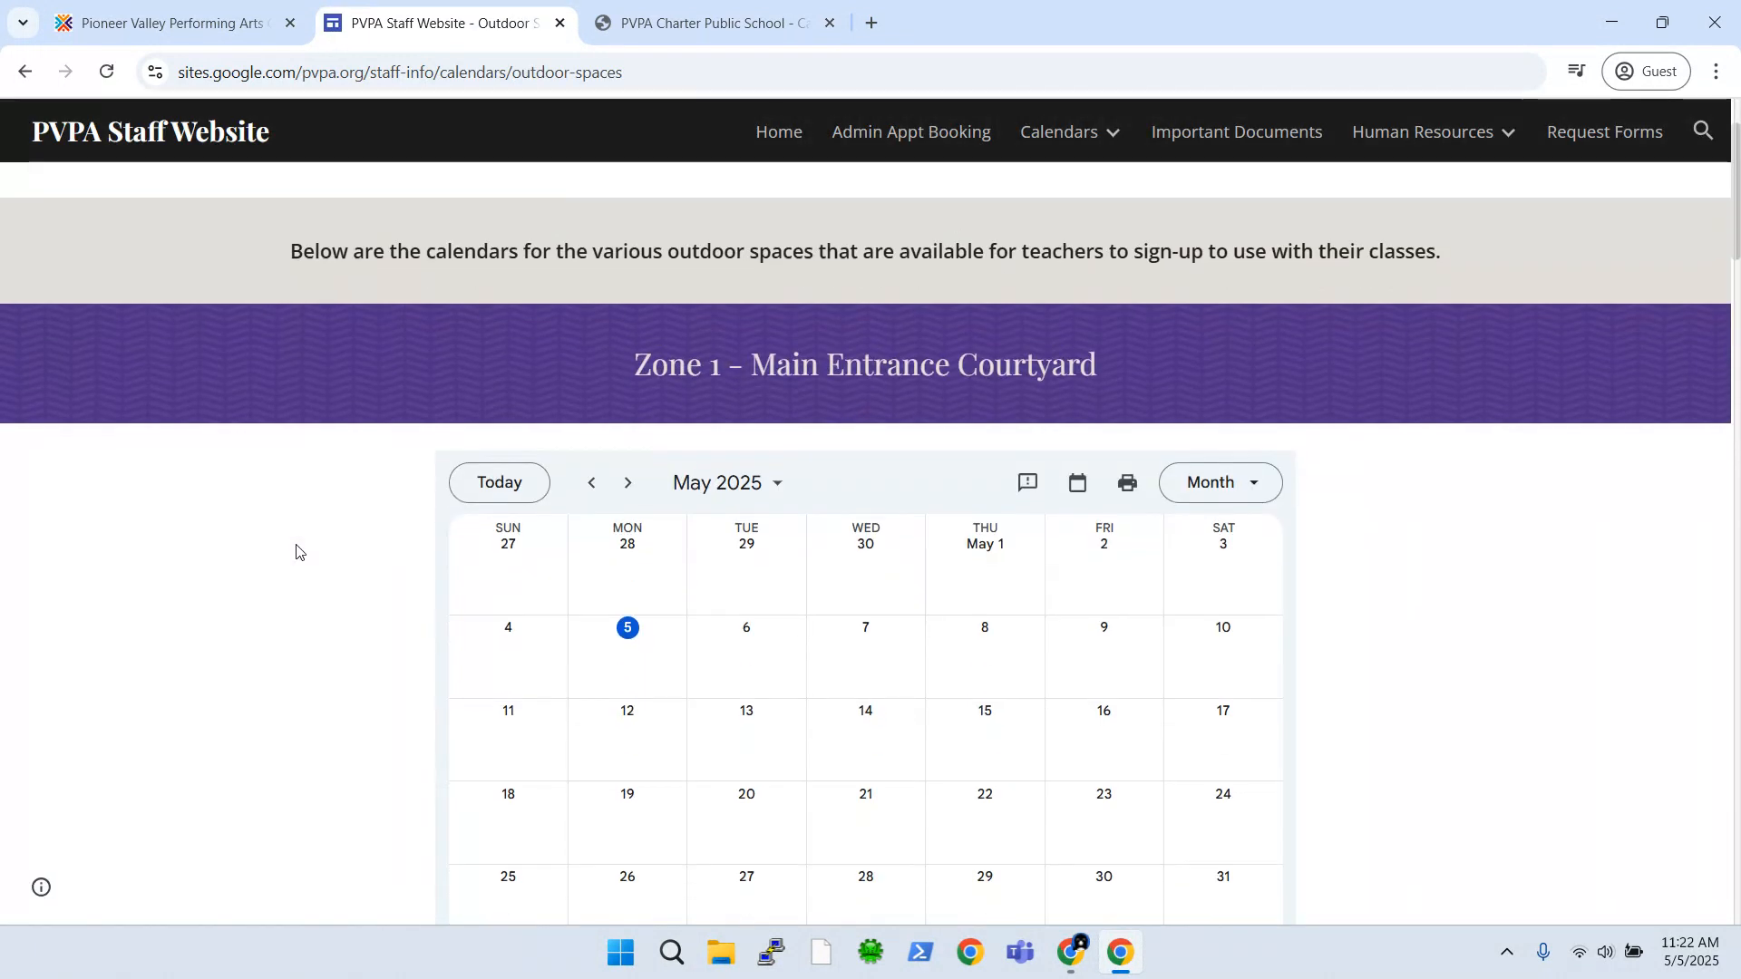
pyautogui.scroll(-2, 296, 551)
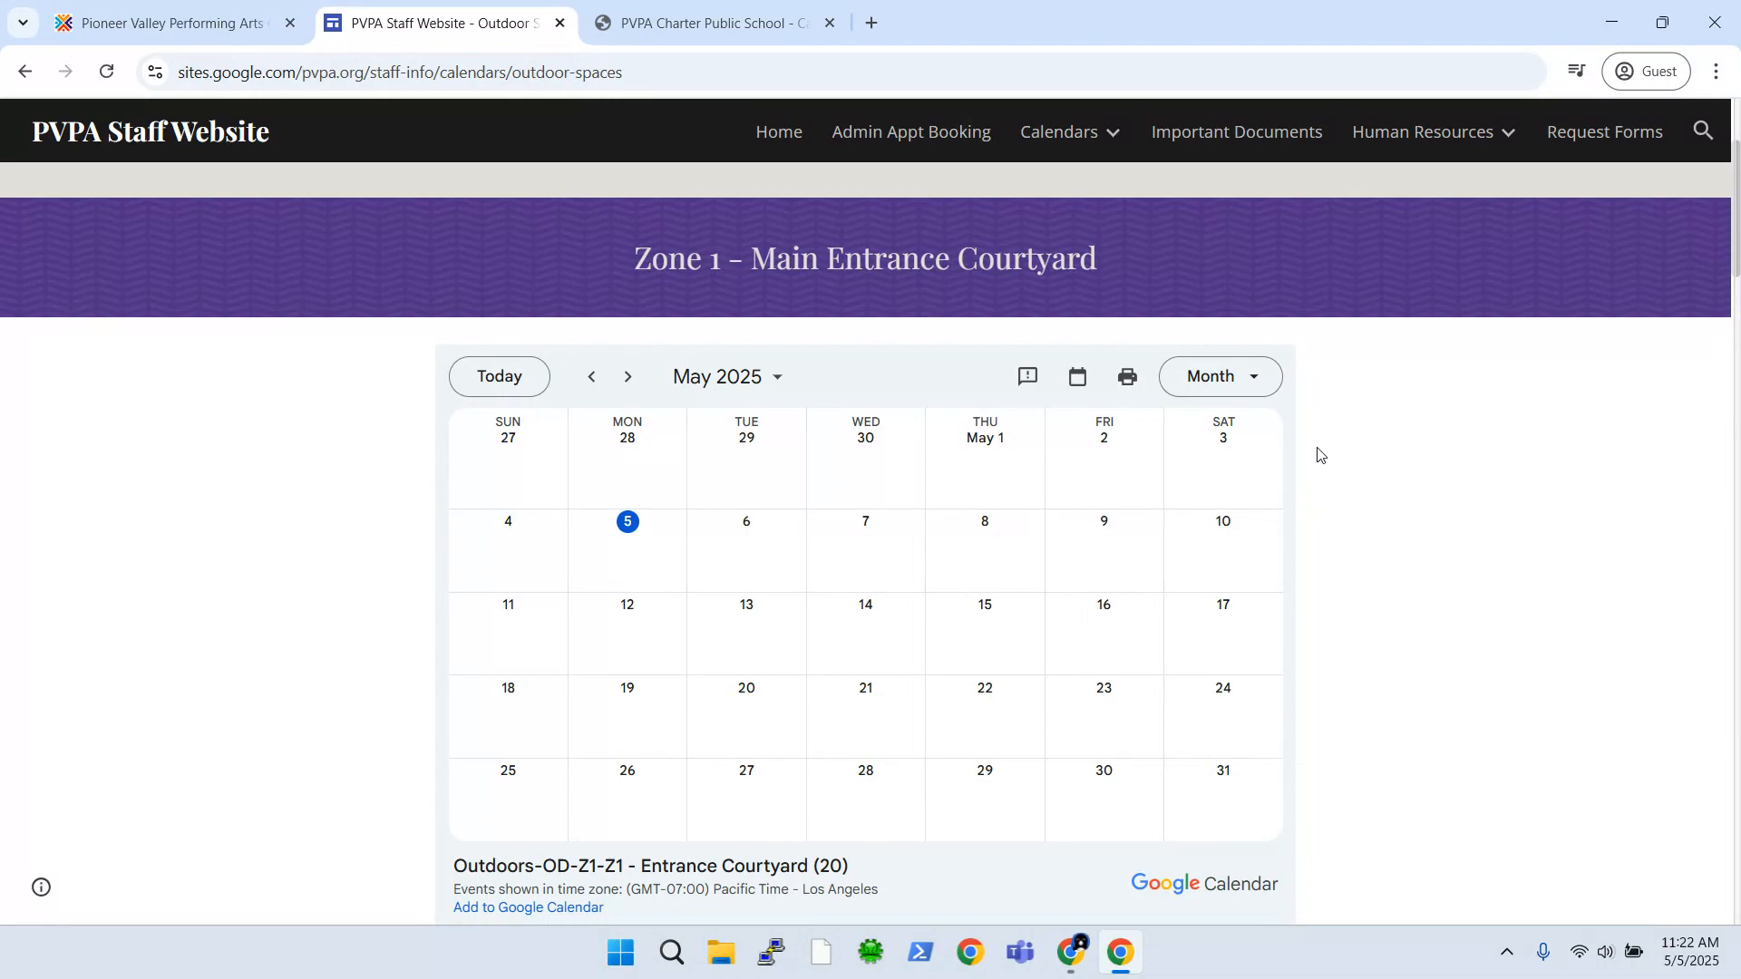
pyautogui.click(1220, 380)
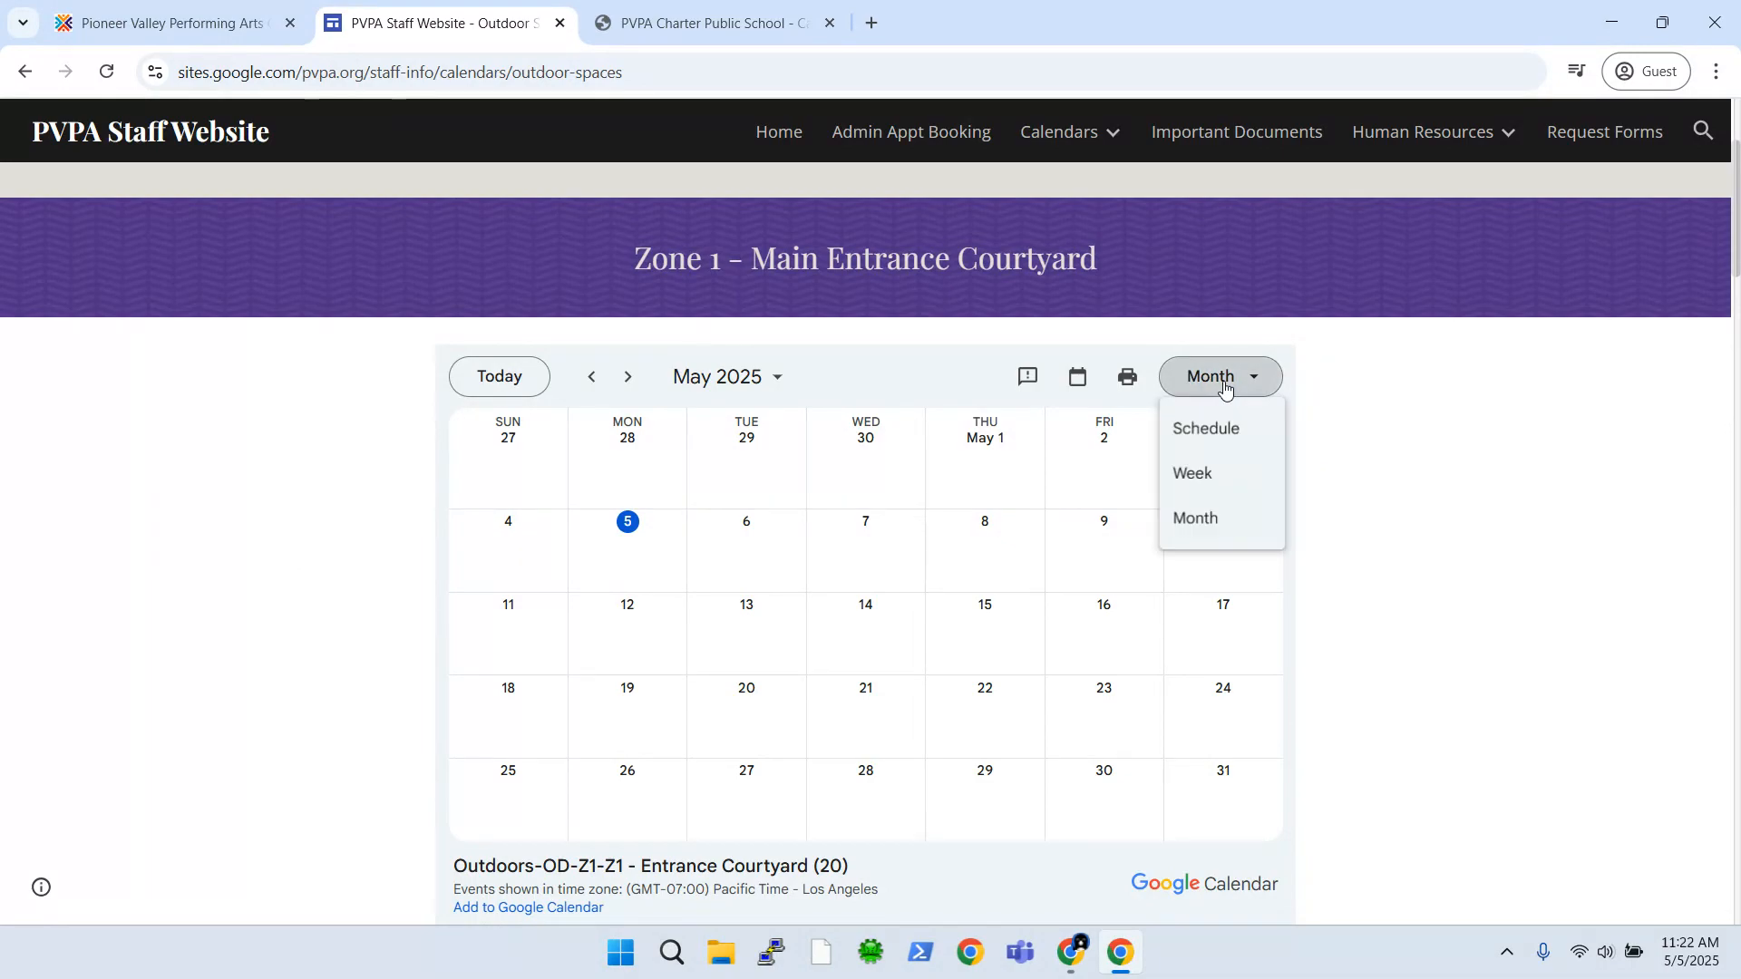
pyautogui.click(1209, 469)
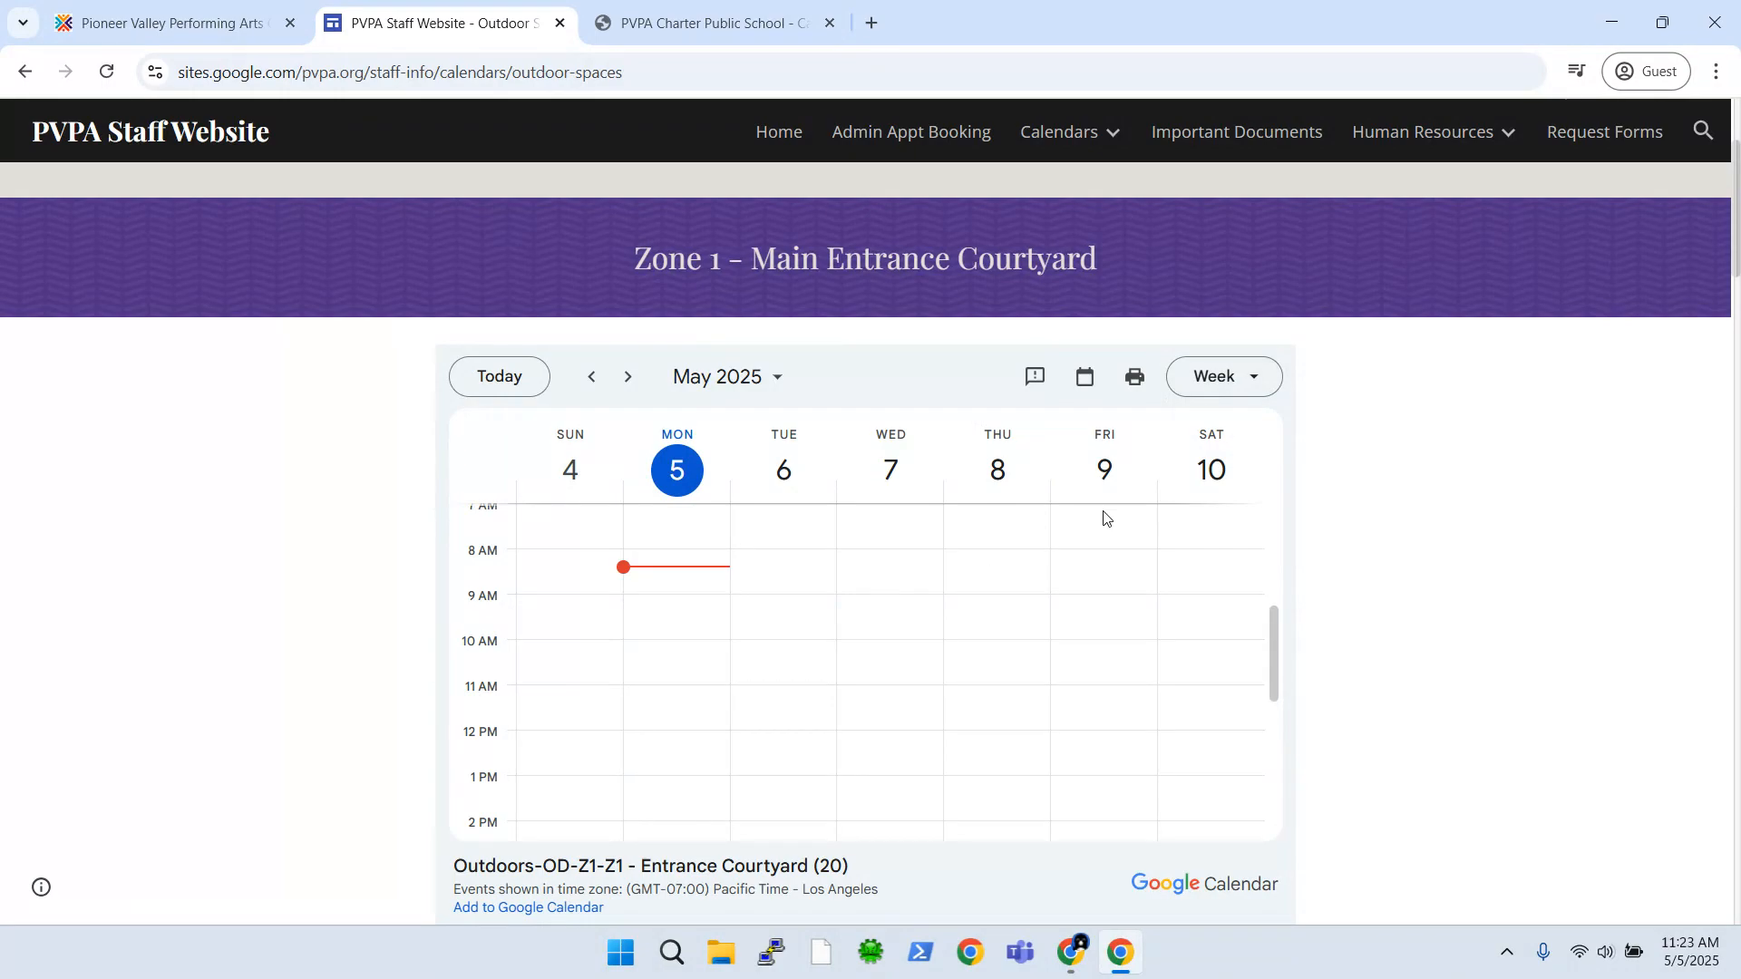
pyautogui.click(1201, 397)
pyautogui.click(1199, 426)
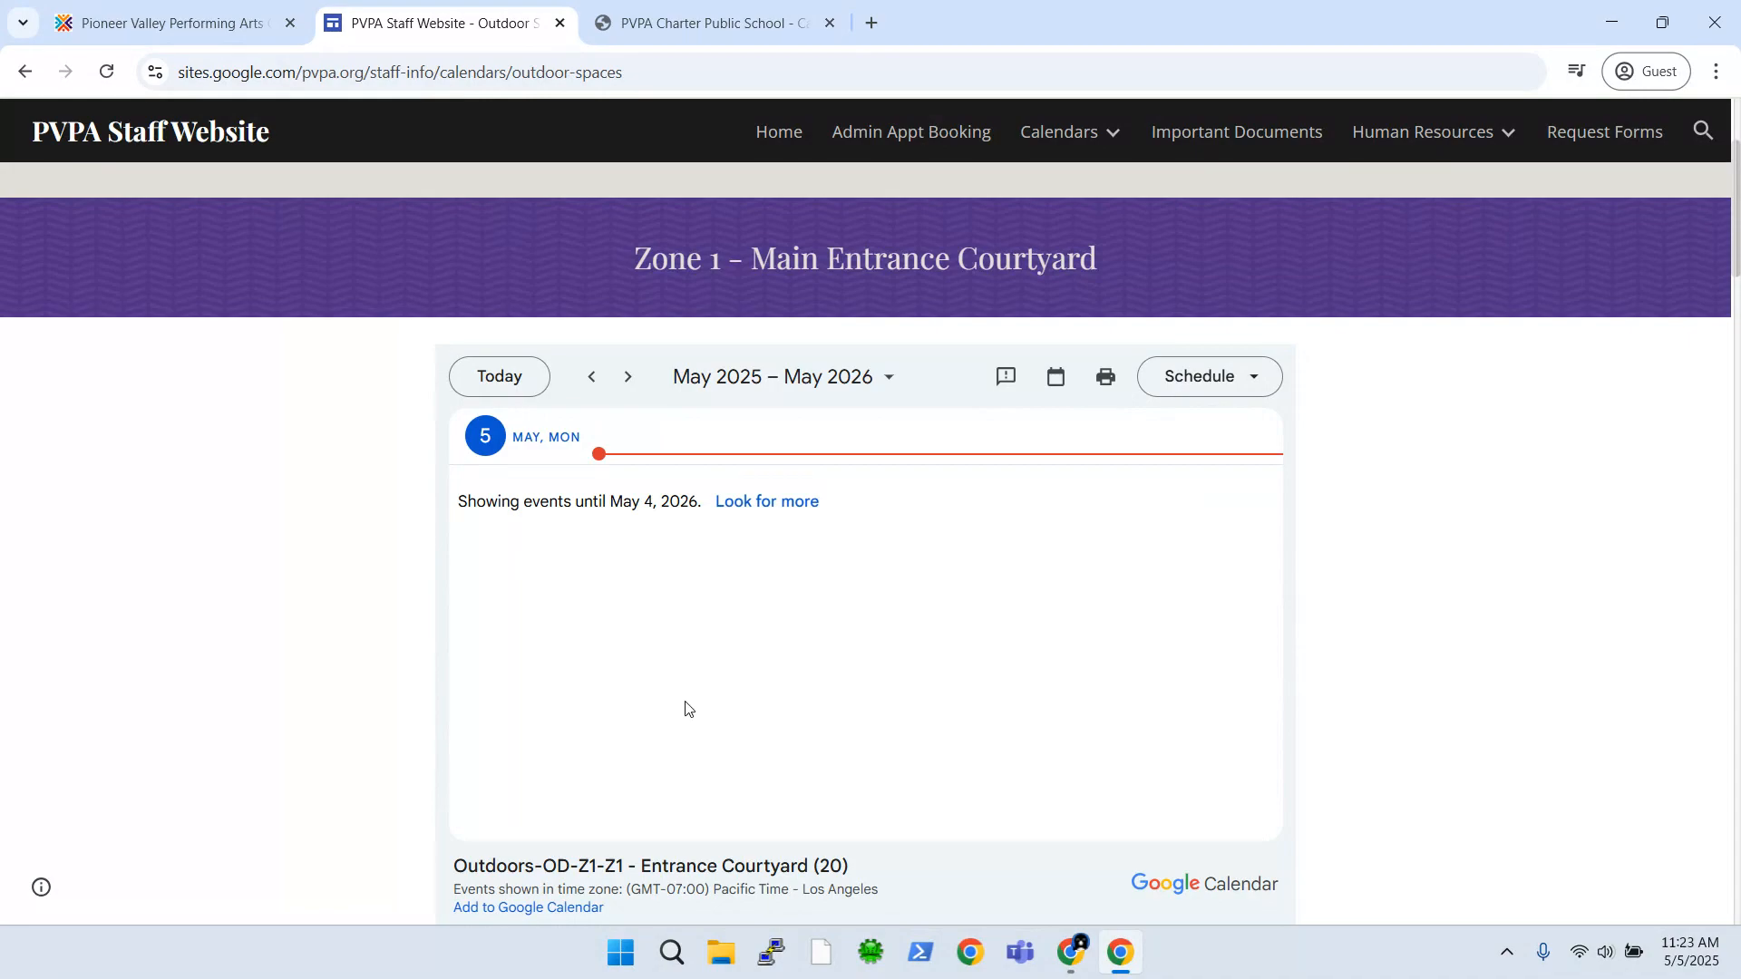
pyautogui.click(1198, 386)
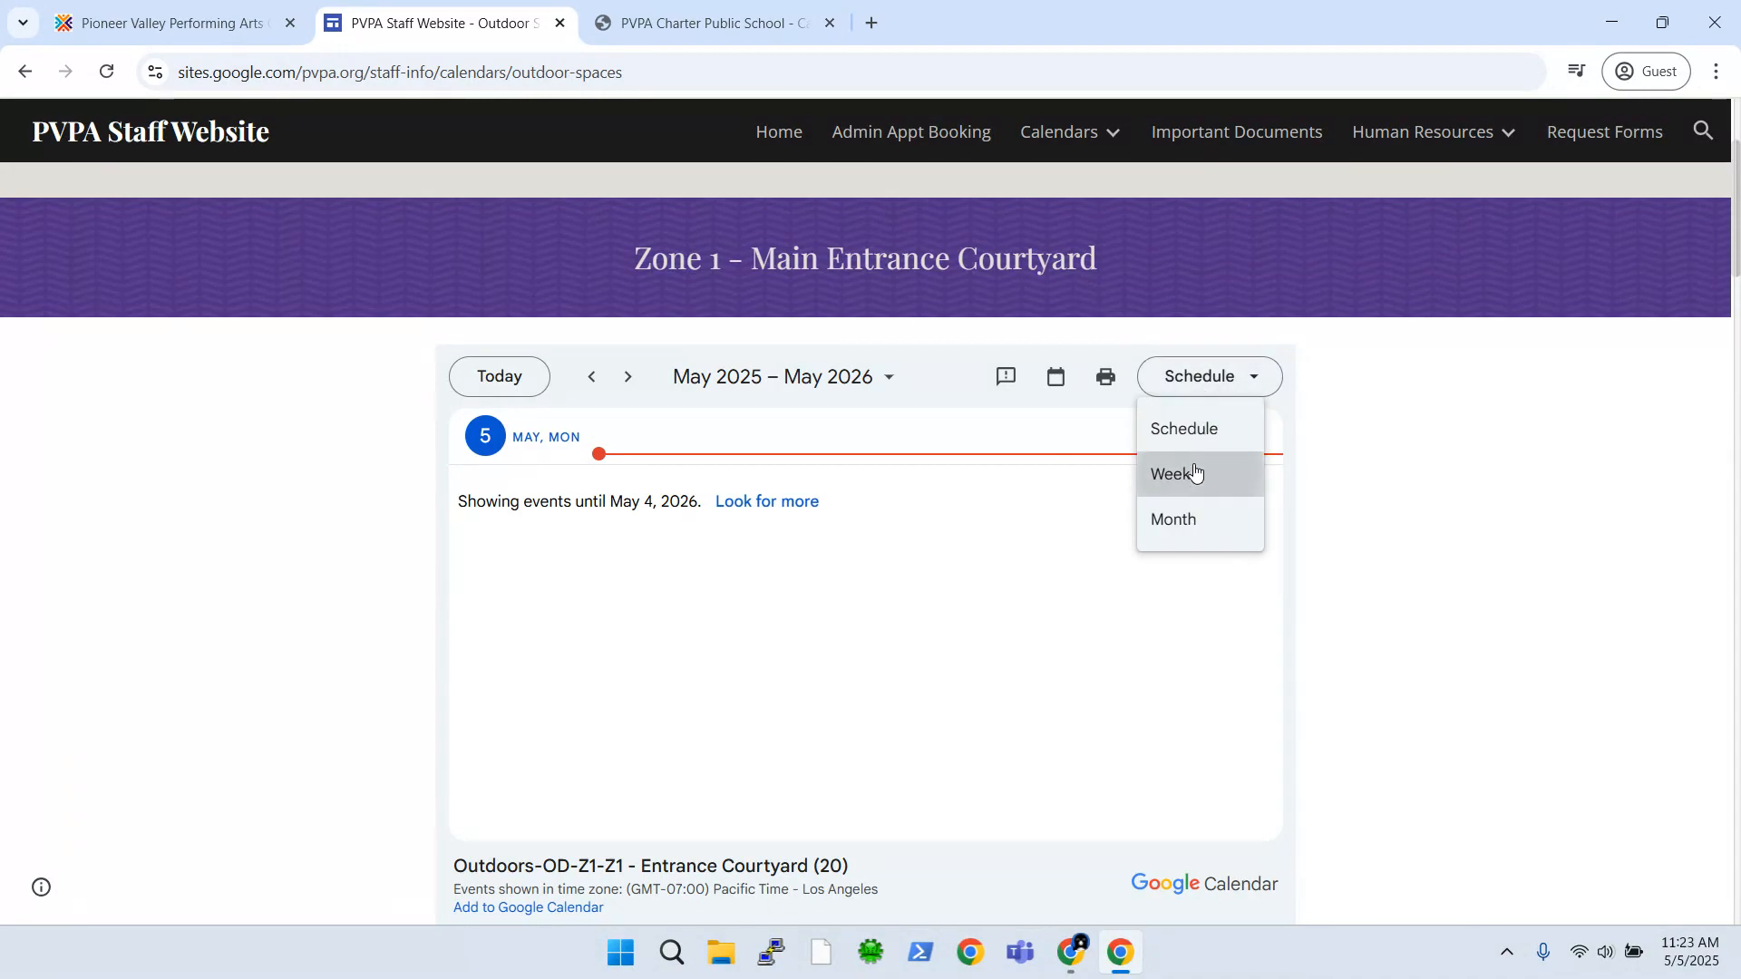
pyautogui.click(1195, 472)
pyautogui.click(1228, 390)
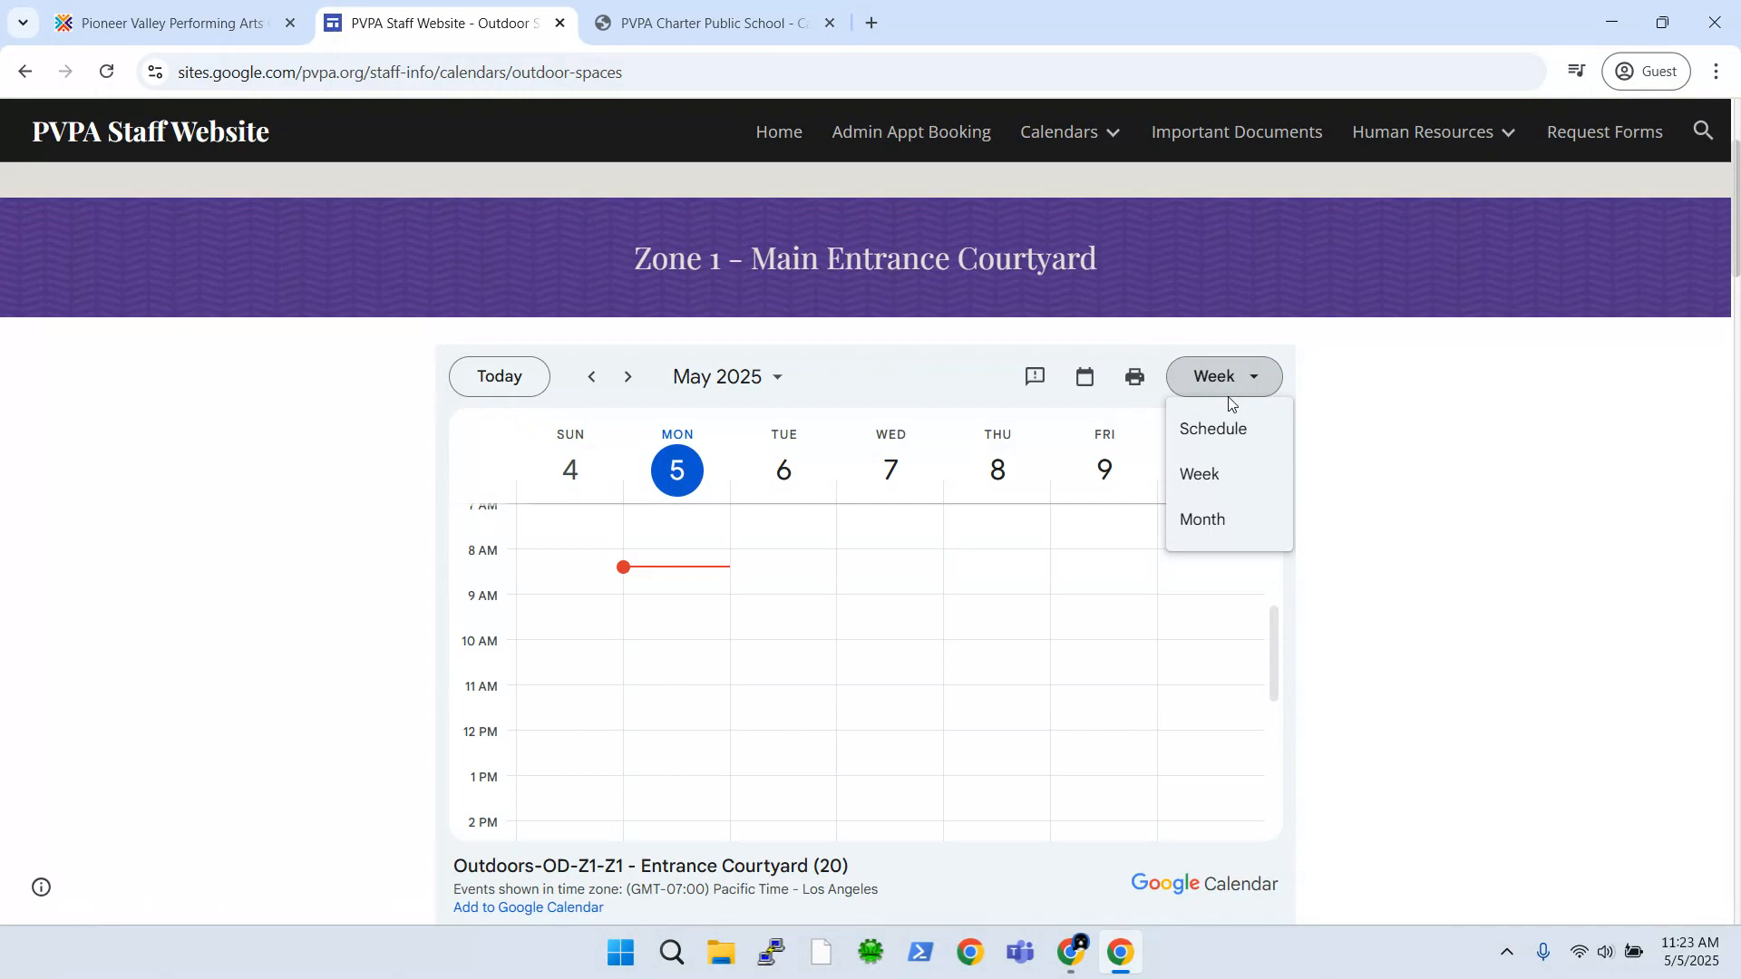
pyautogui.click(1194, 521)
# Step: Look through the outdoor zone calendars from Zone 1 past Zone 5 and return to the Main Entrance Courtyard calendar
pyautogui.scroll(-3, 1413, 618)
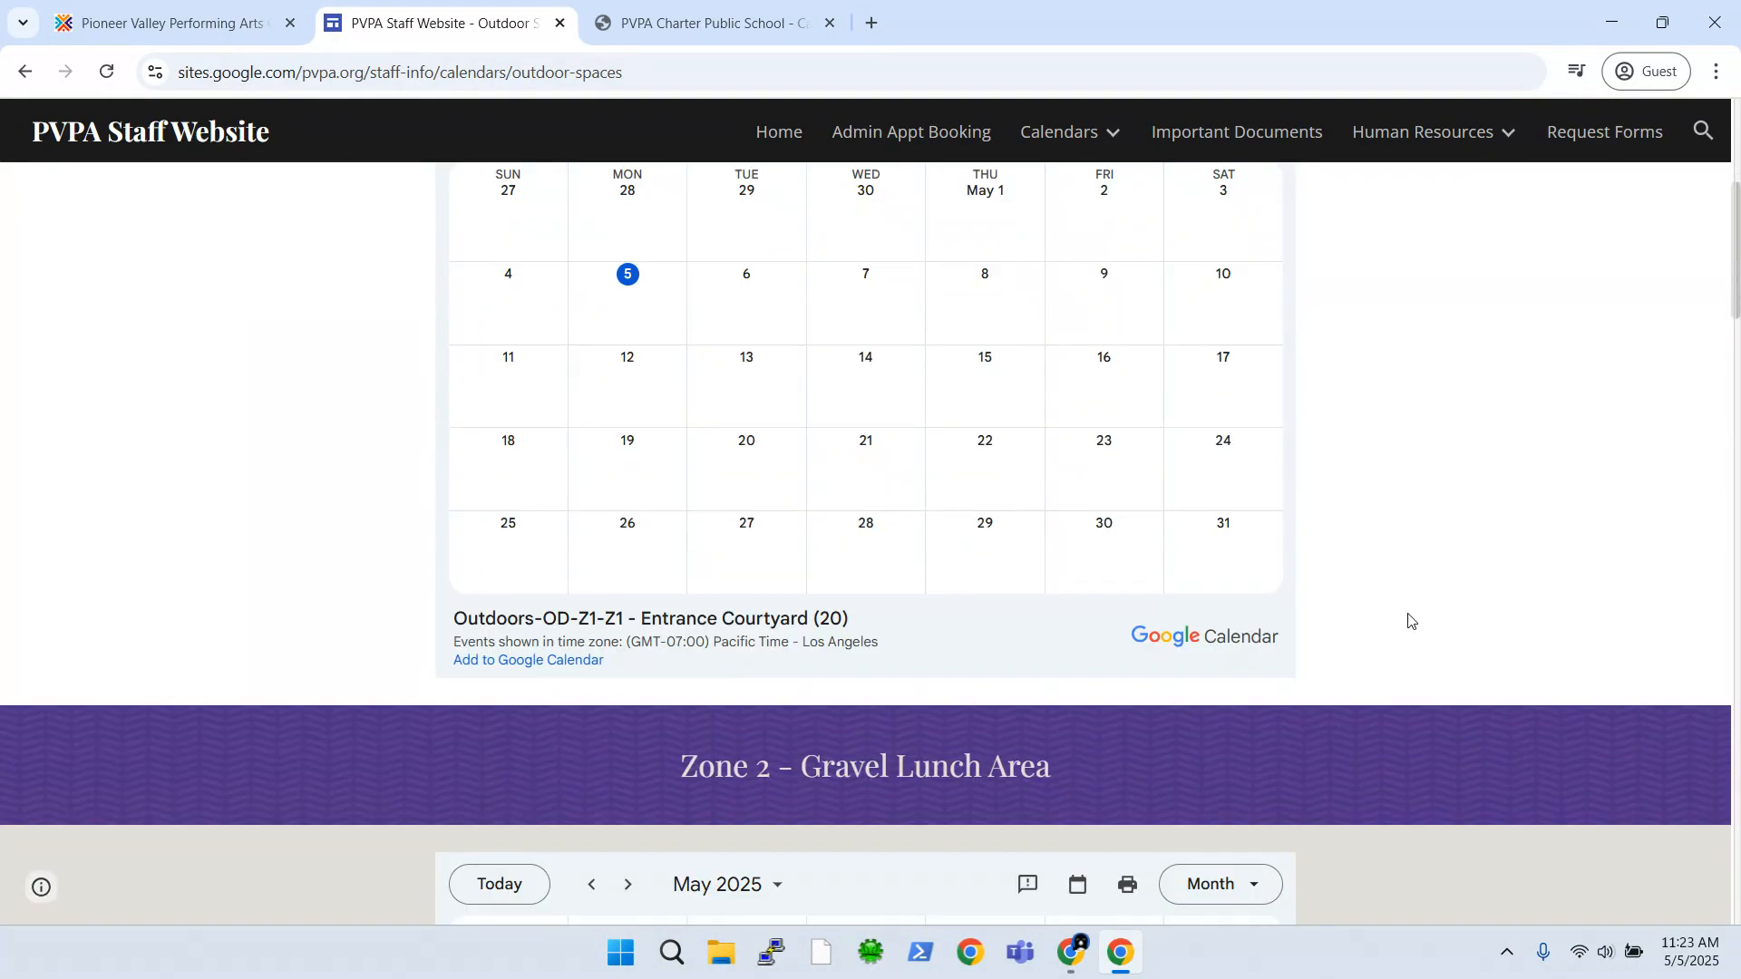
pyautogui.scroll(-5, 1410, 620)
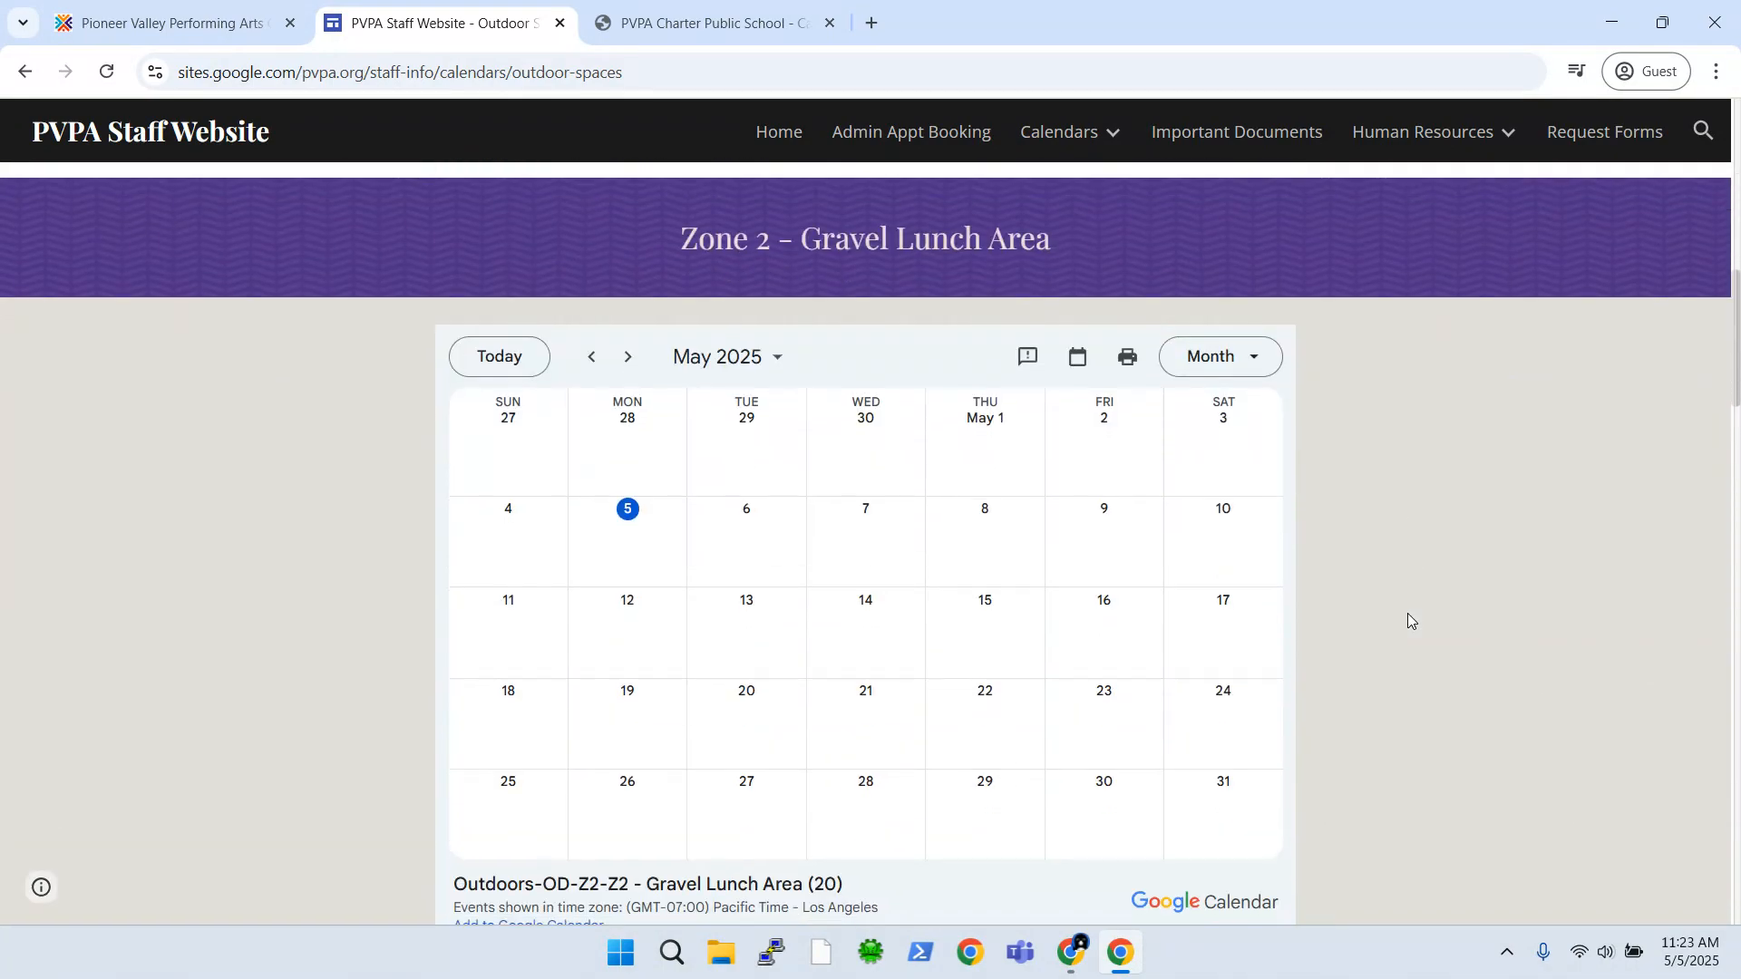
pyautogui.scroll(-9, 1409, 620)
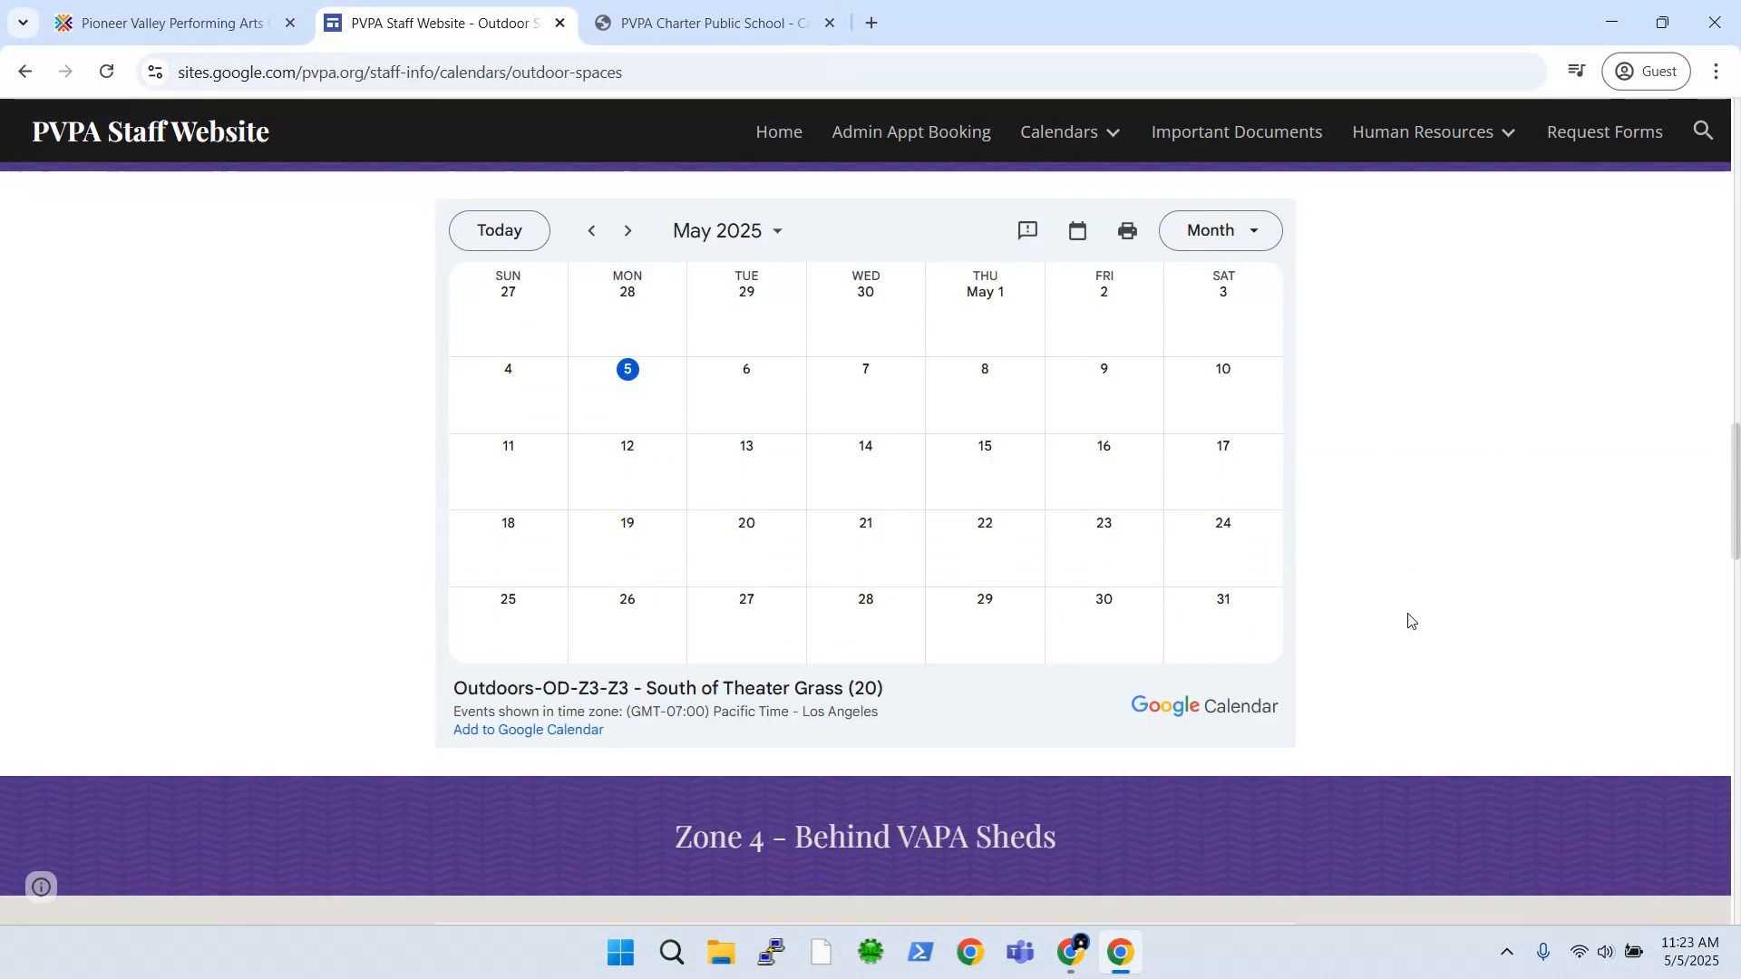
pyautogui.scroll(-13, 1410, 621)
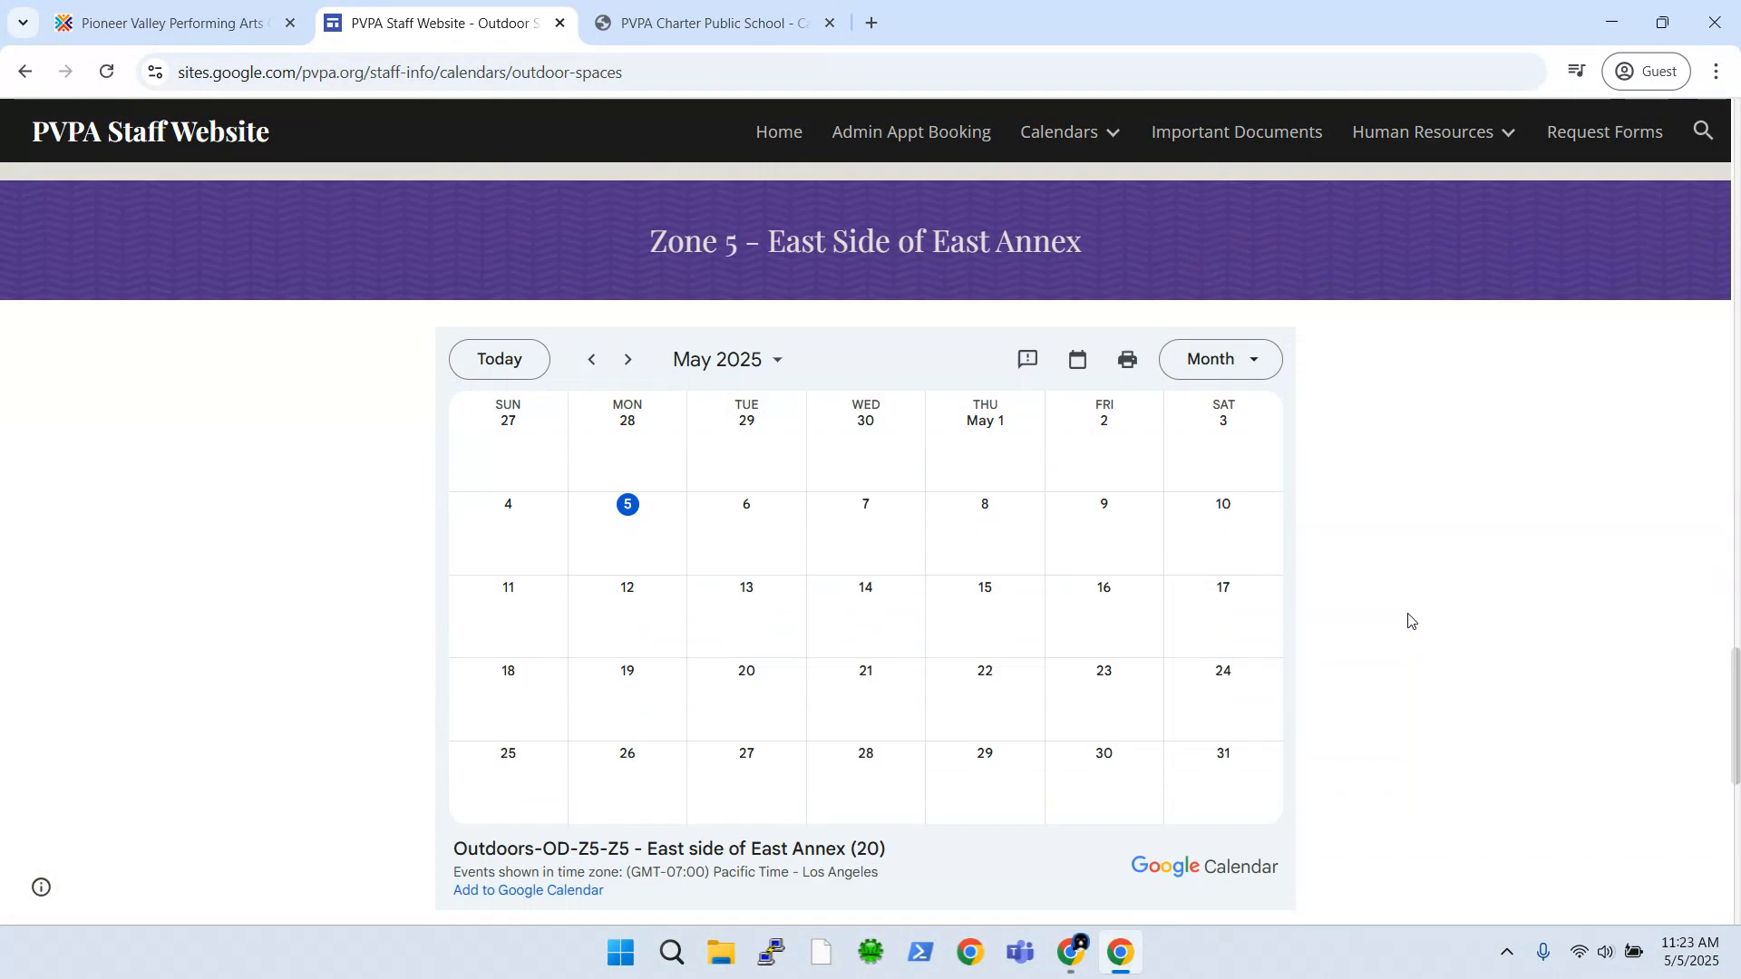
pyautogui.scroll(-9, 1410, 621)
pyautogui.scroll(20, 1410, 621)
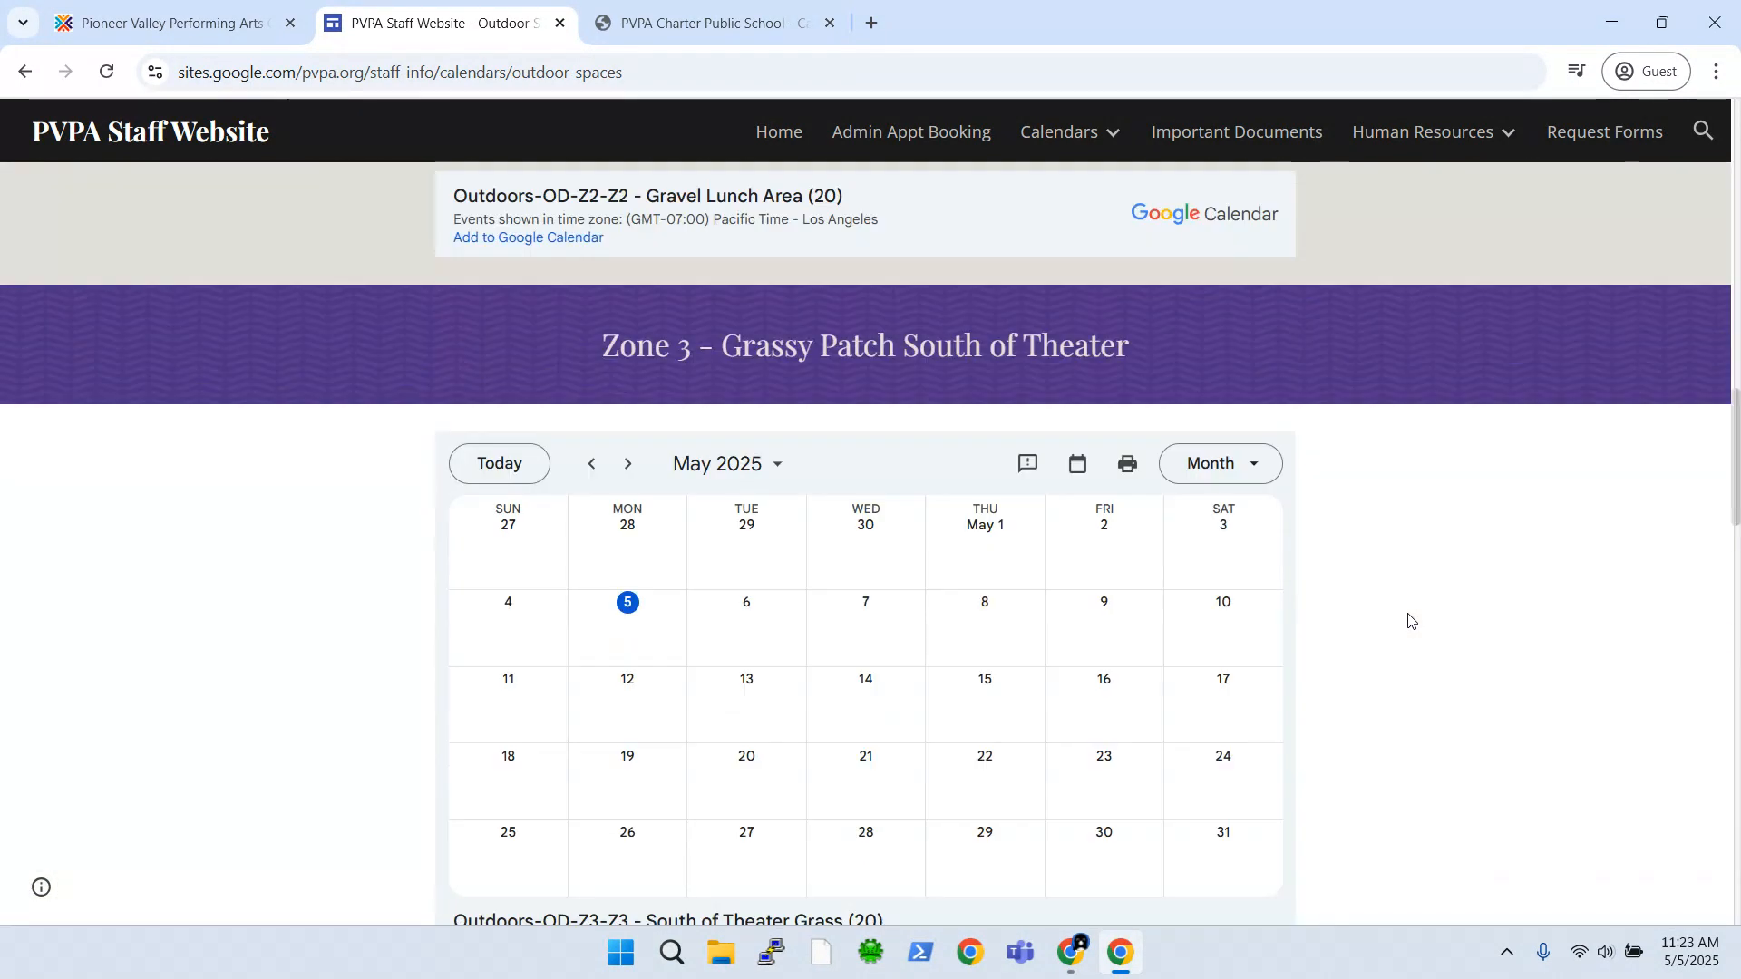
pyautogui.scroll(20, 1409, 621)
pyautogui.scroll(-2, 1410, 621)
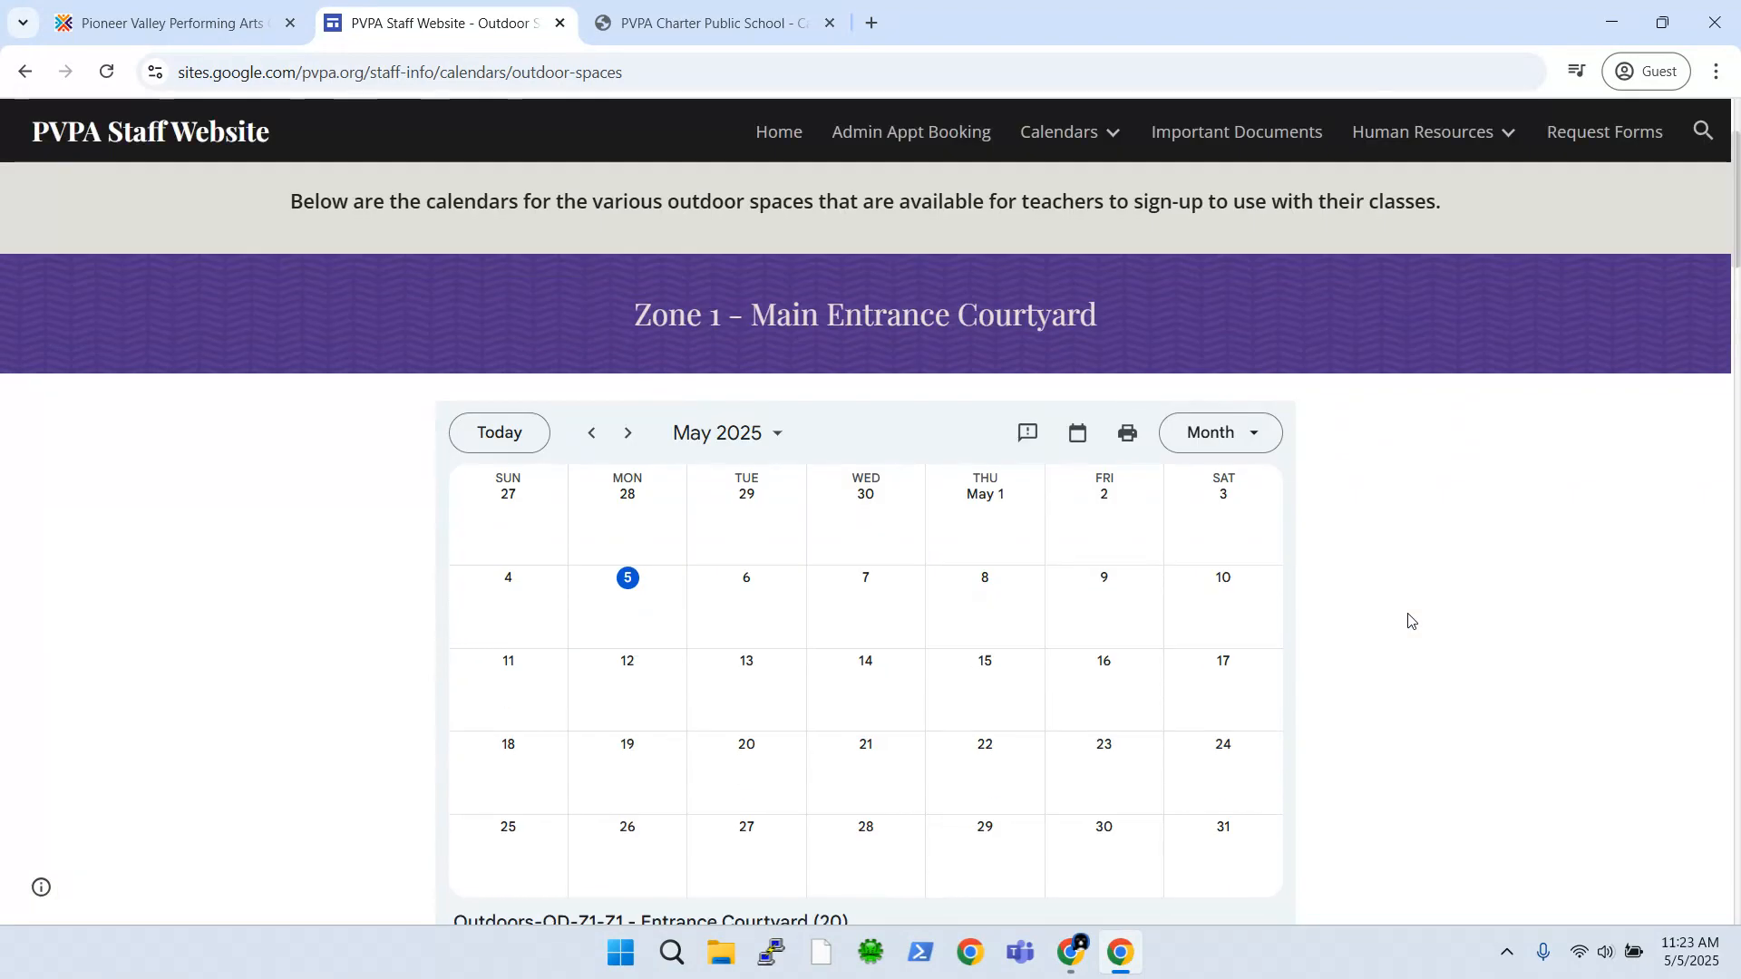
pyautogui.scroll(-1, 1410, 620)
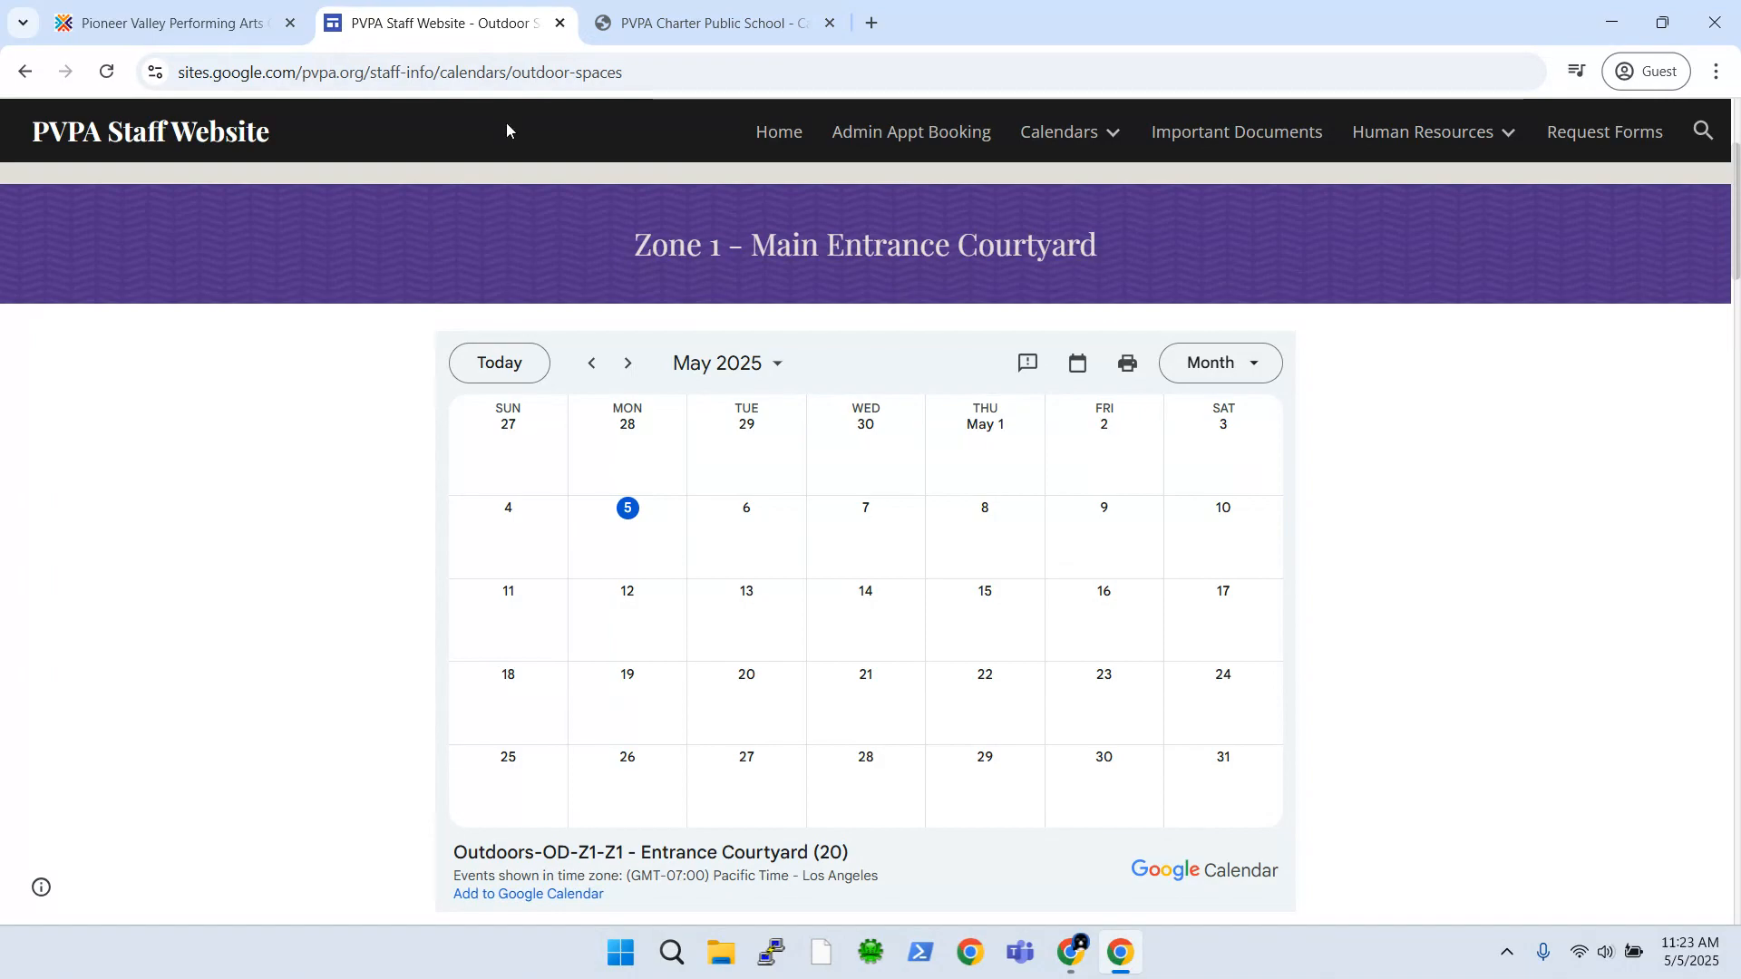
# Step: In Google Calendar, start an event on Tuesday, May 6 at 8:00am, titled with the teacher's name followed by "- Outdoor Class in Z1"
pyautogui.click(684, 32)
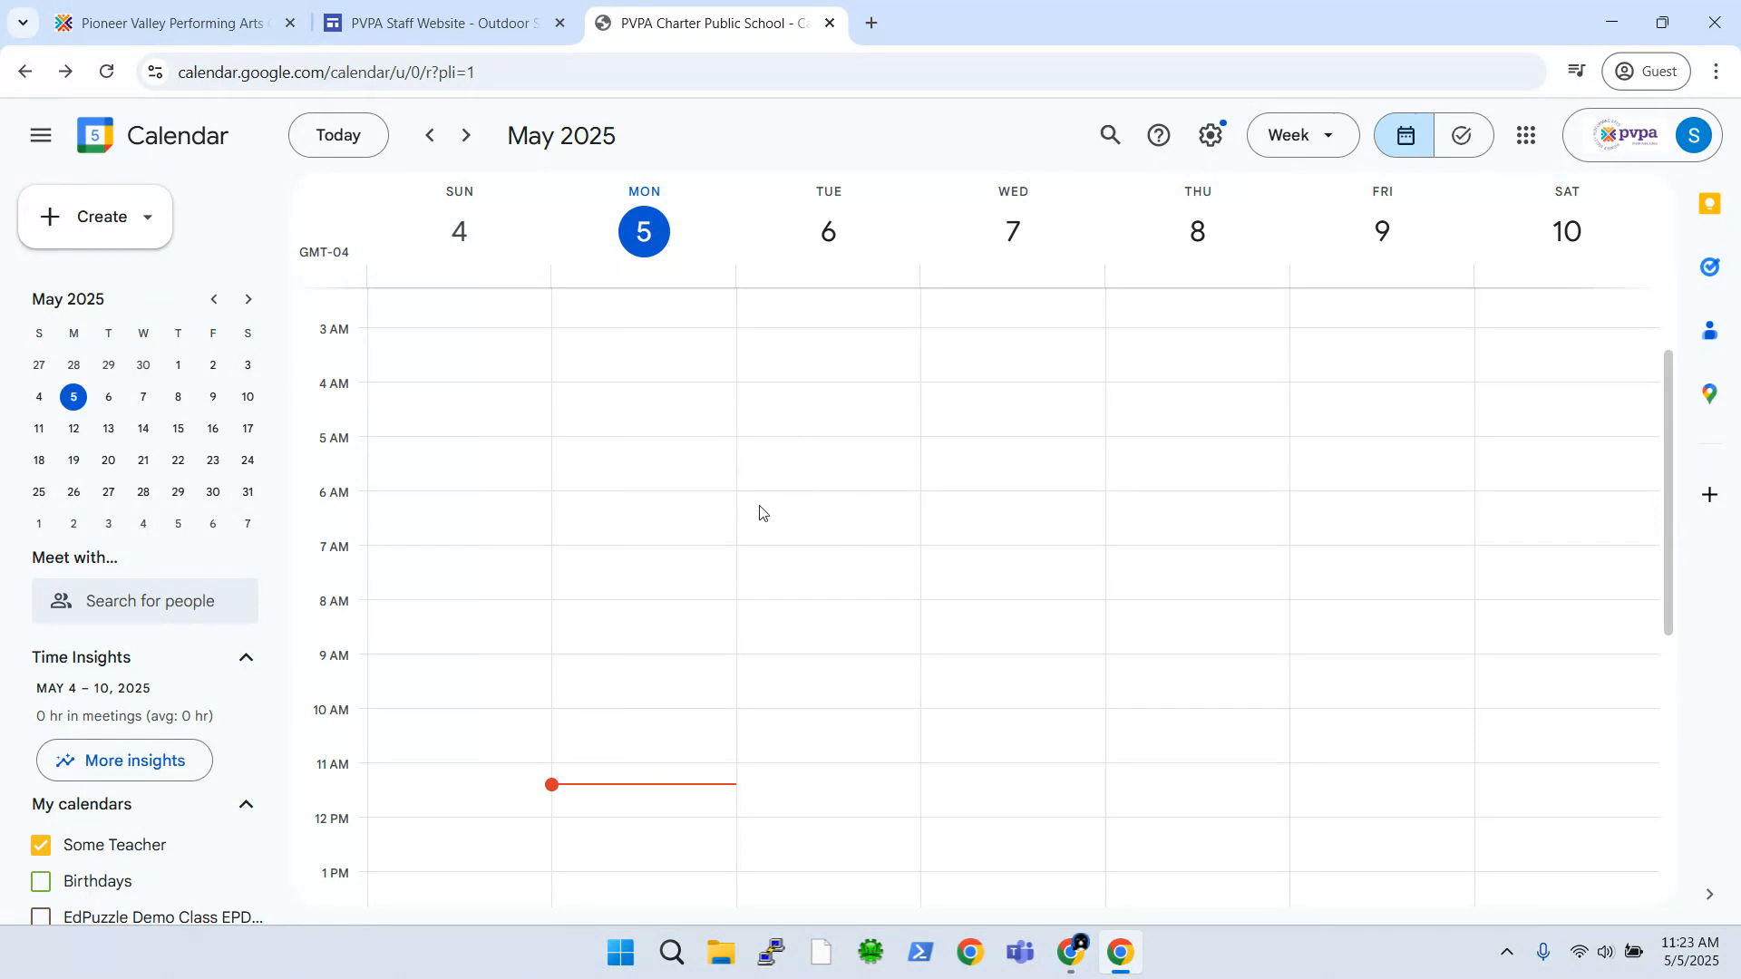
pyautogui.click(757, 613)
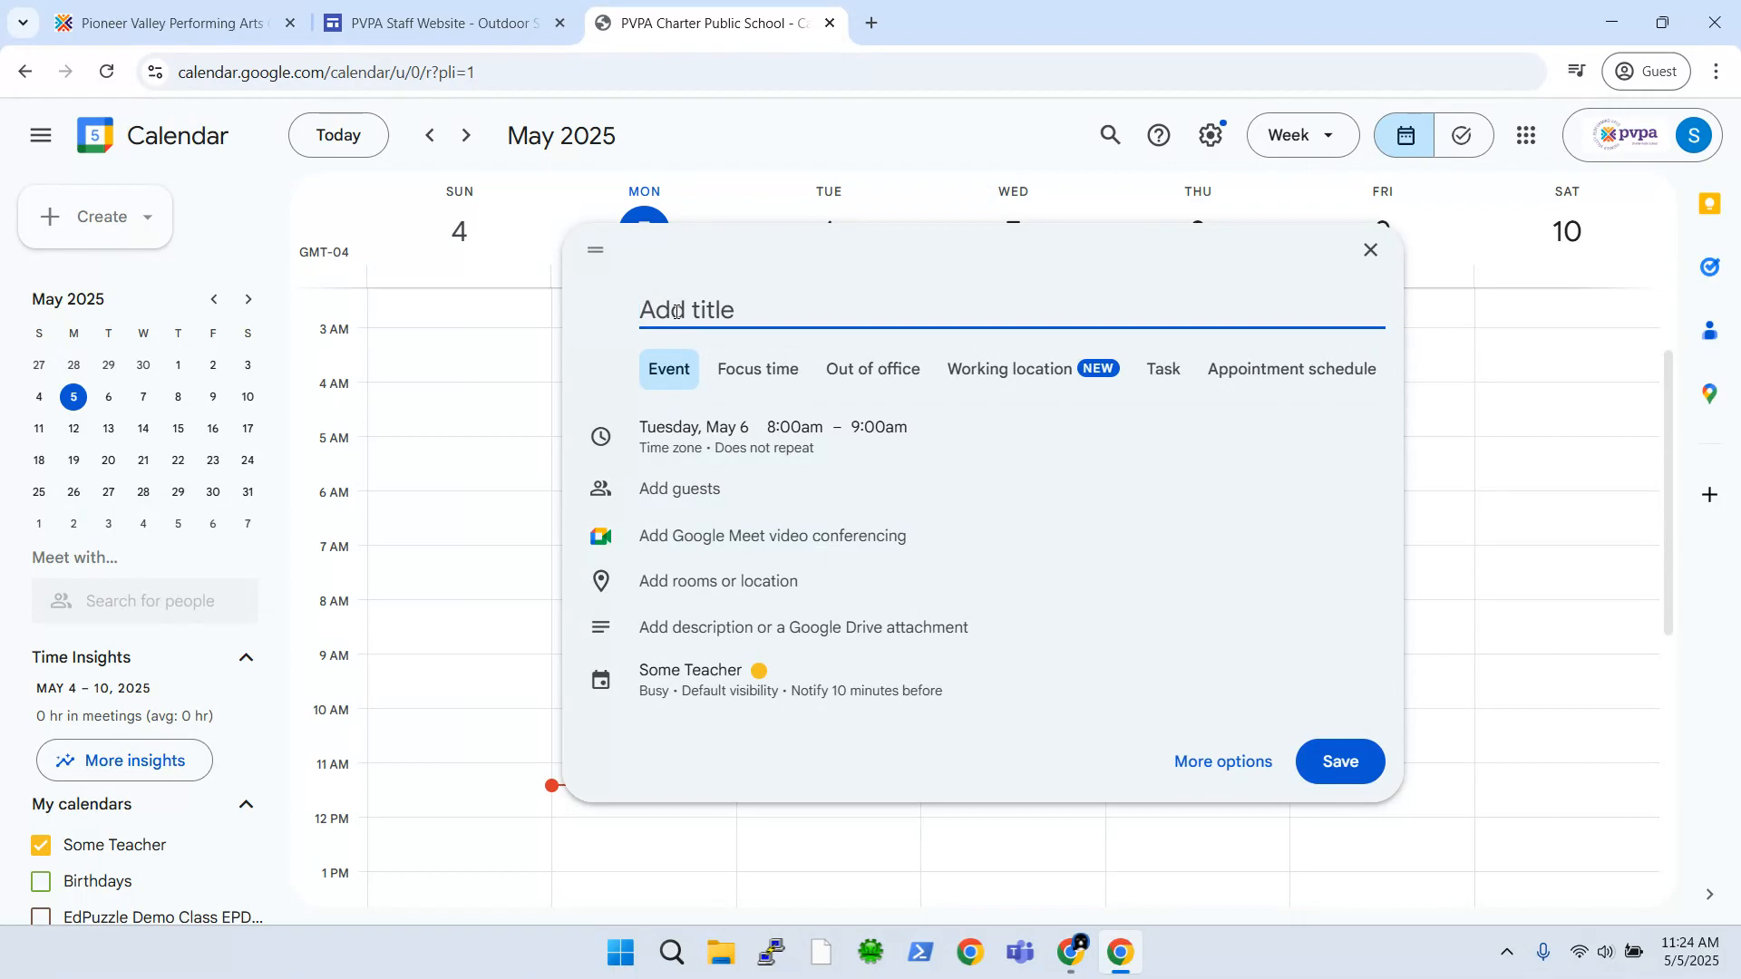
pyautogui.write('THam')
pyautogui.press('BackSpace')
pyautogui.press('BackSpace')
pyautogui.press('BackSpace')
pyautogui.write('hom - OUtd')
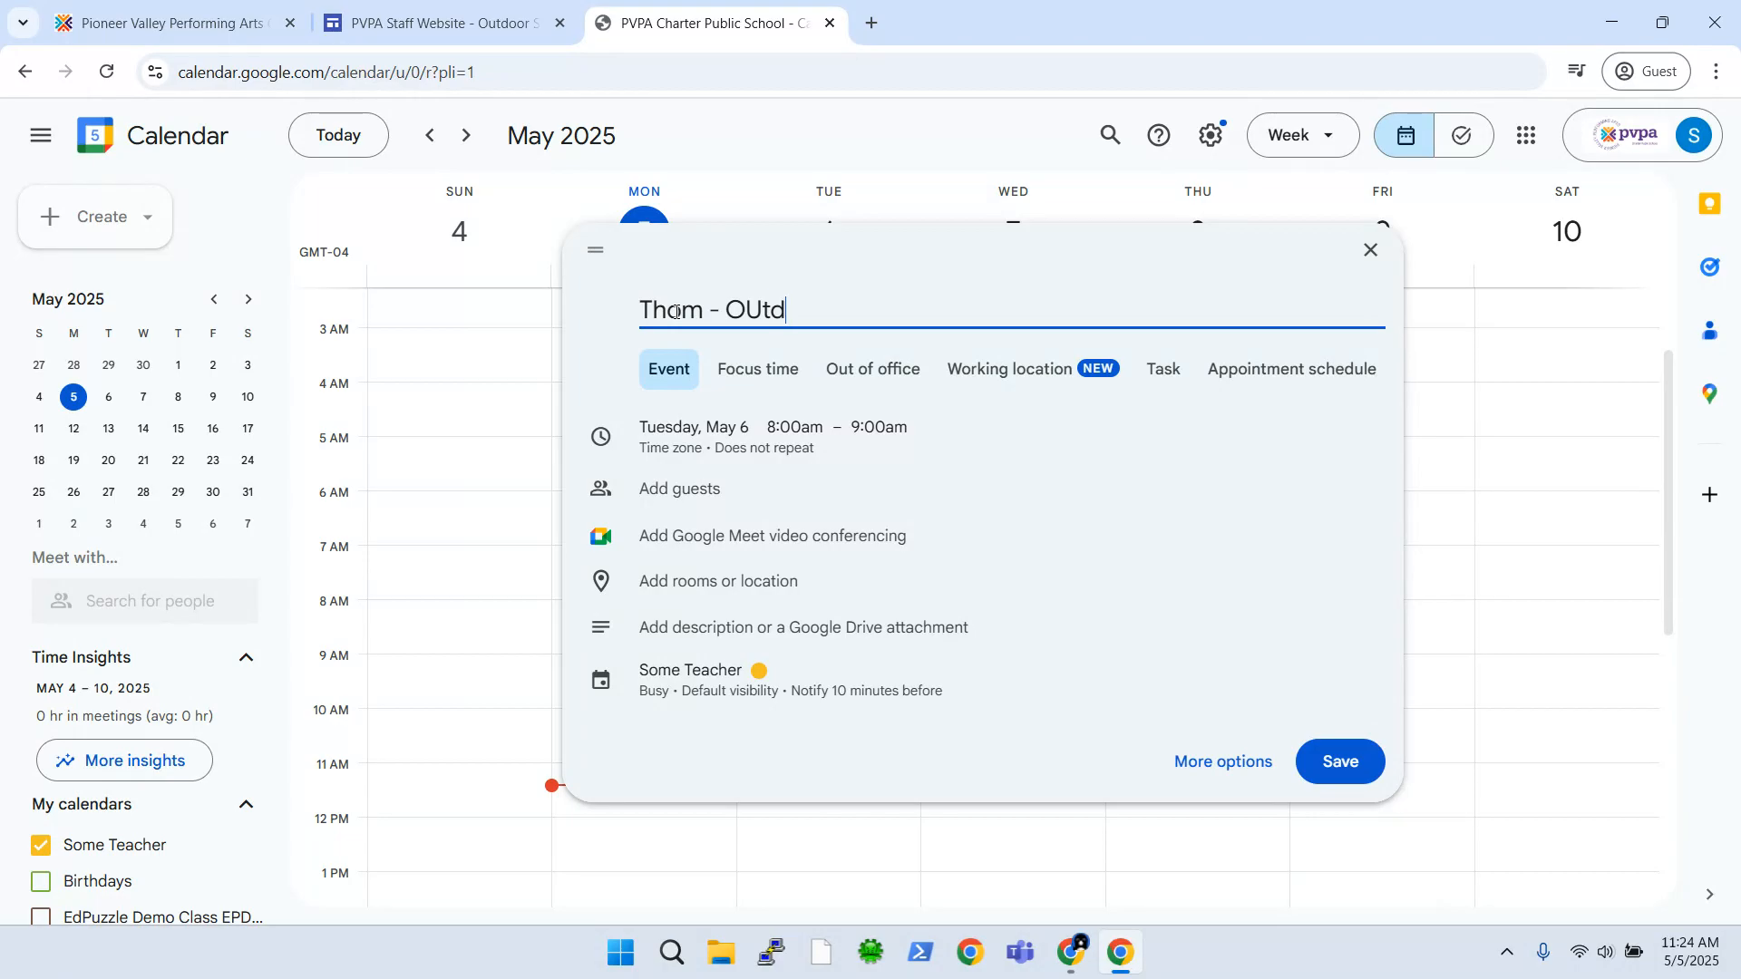
pyautogui.press('BackSpace')
pyautogui.press('BackSpace')
pyautogui.press('BackSpace')
pyautogui.write('utdoor Cla')
pyautogui.press('BackSpace')
pyautogui.write('lass in Z1')
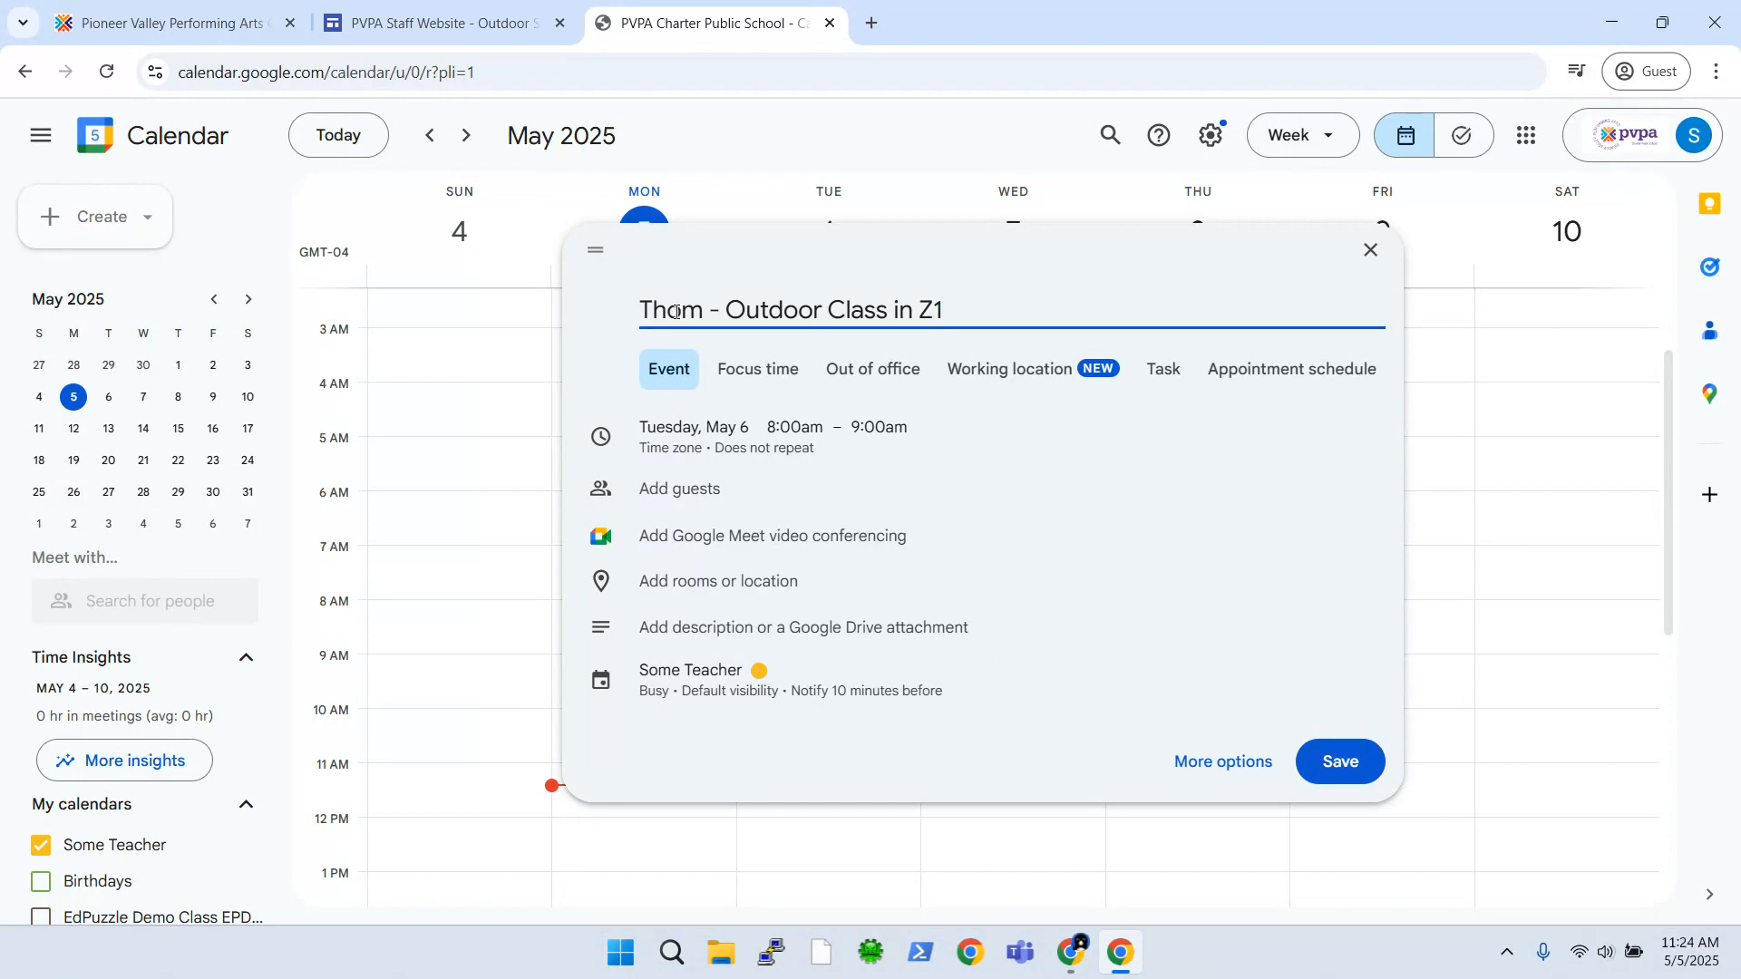
# Step: Replace the "in Z1" ending of the event title with "(Z1)"
pyautogui.press('BackSpace')
pyautogui.press('BackSpace')
pyautogui.press('BackSpace')
pyautogui.press('BackSpace')
pyautogui.press('BackSpace')
pyautogui.write('(Z1)')
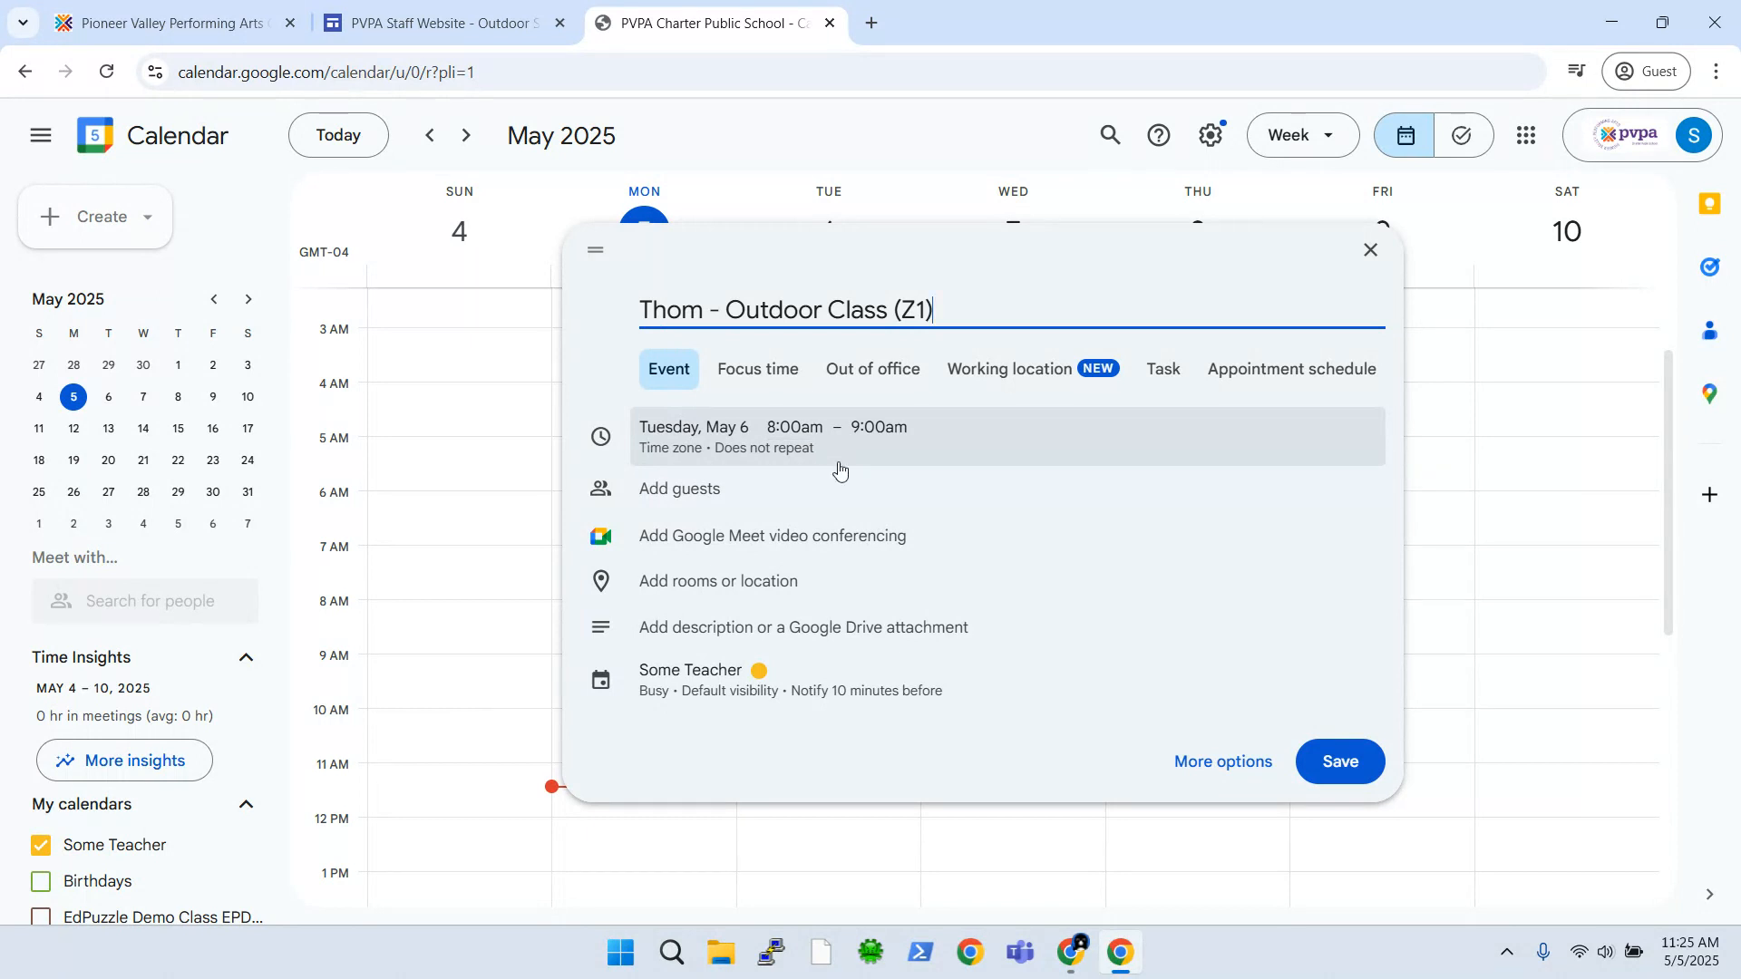
# Step: Open the event's start time for editing
pyautogui.click(793, 428)
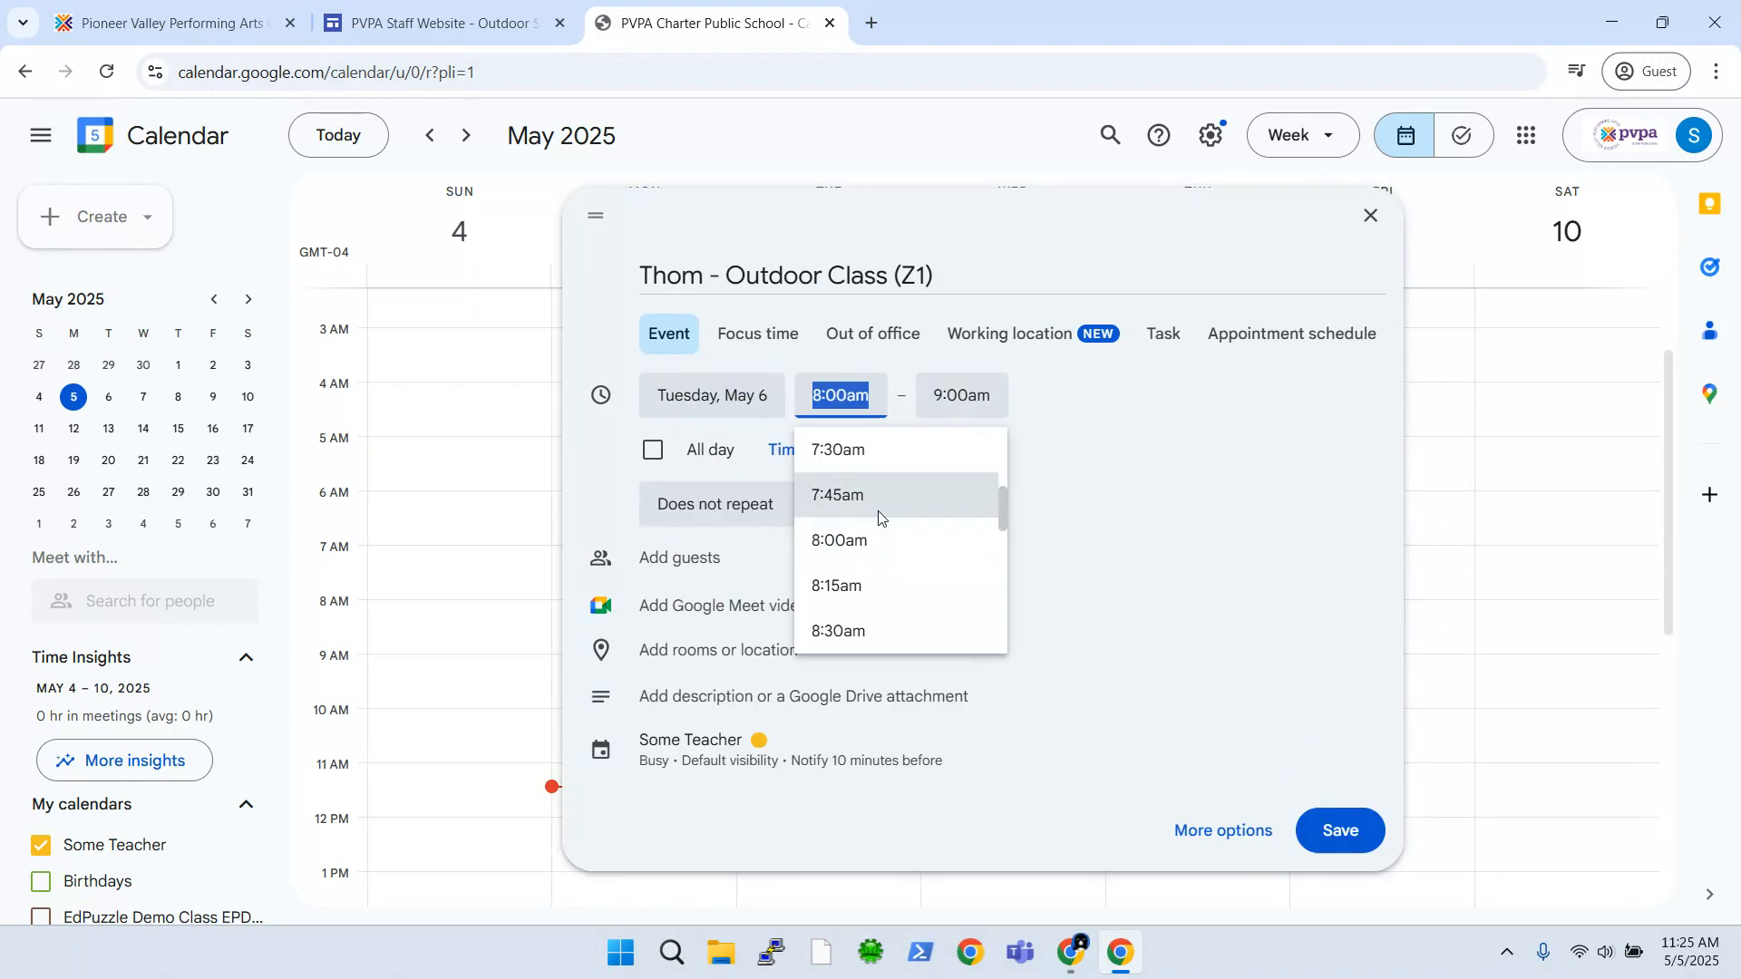
pyautogui.write('8')
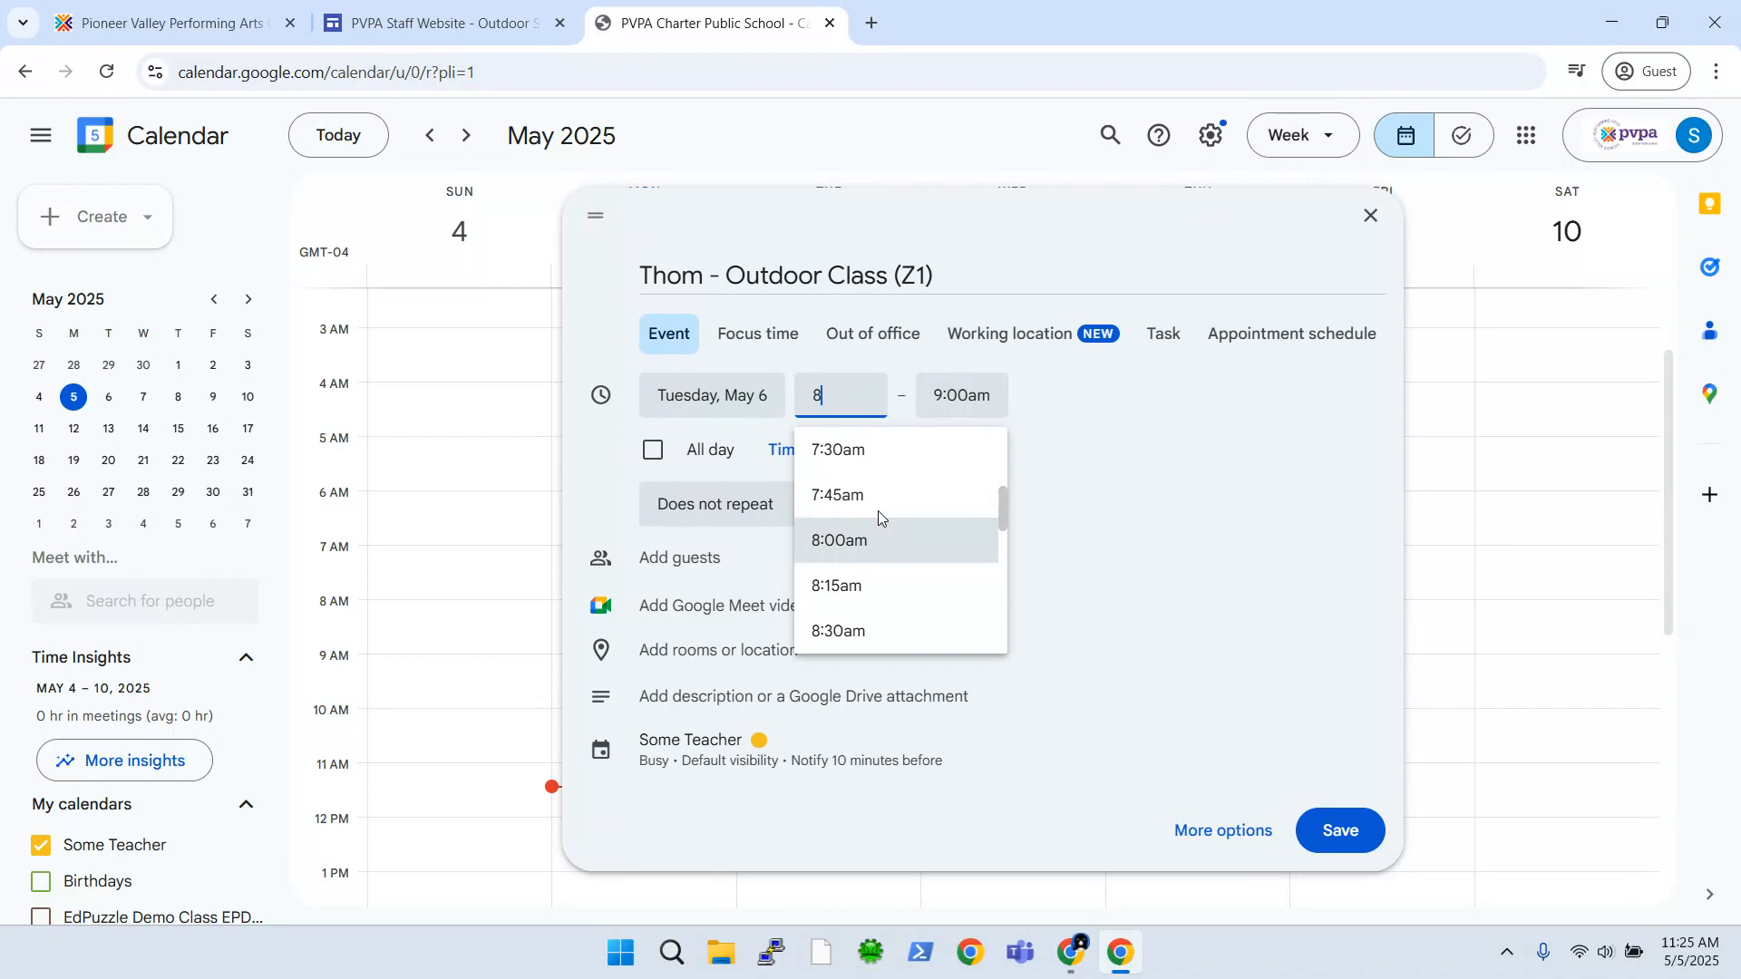
pyautogui.press('BackSpace')
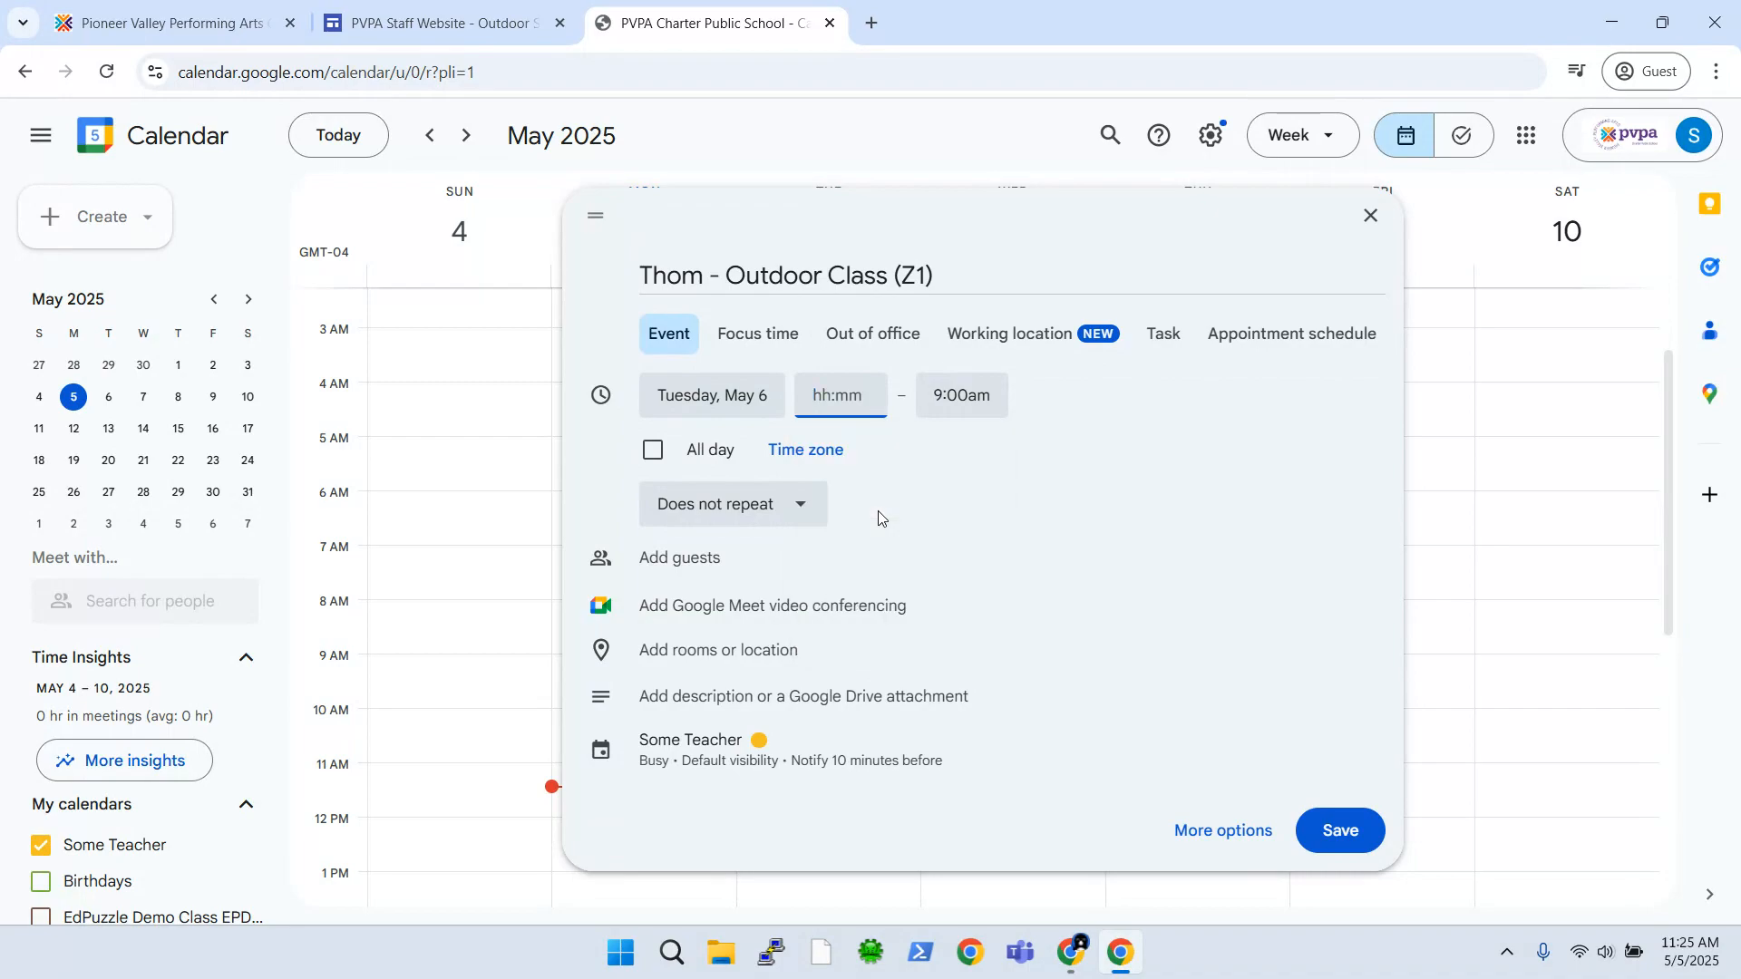
# Step: Open the Master Schedule Matrix from the student bell schedules on the school website to check the Tuesday period times
pyautogui.click(216, 36)
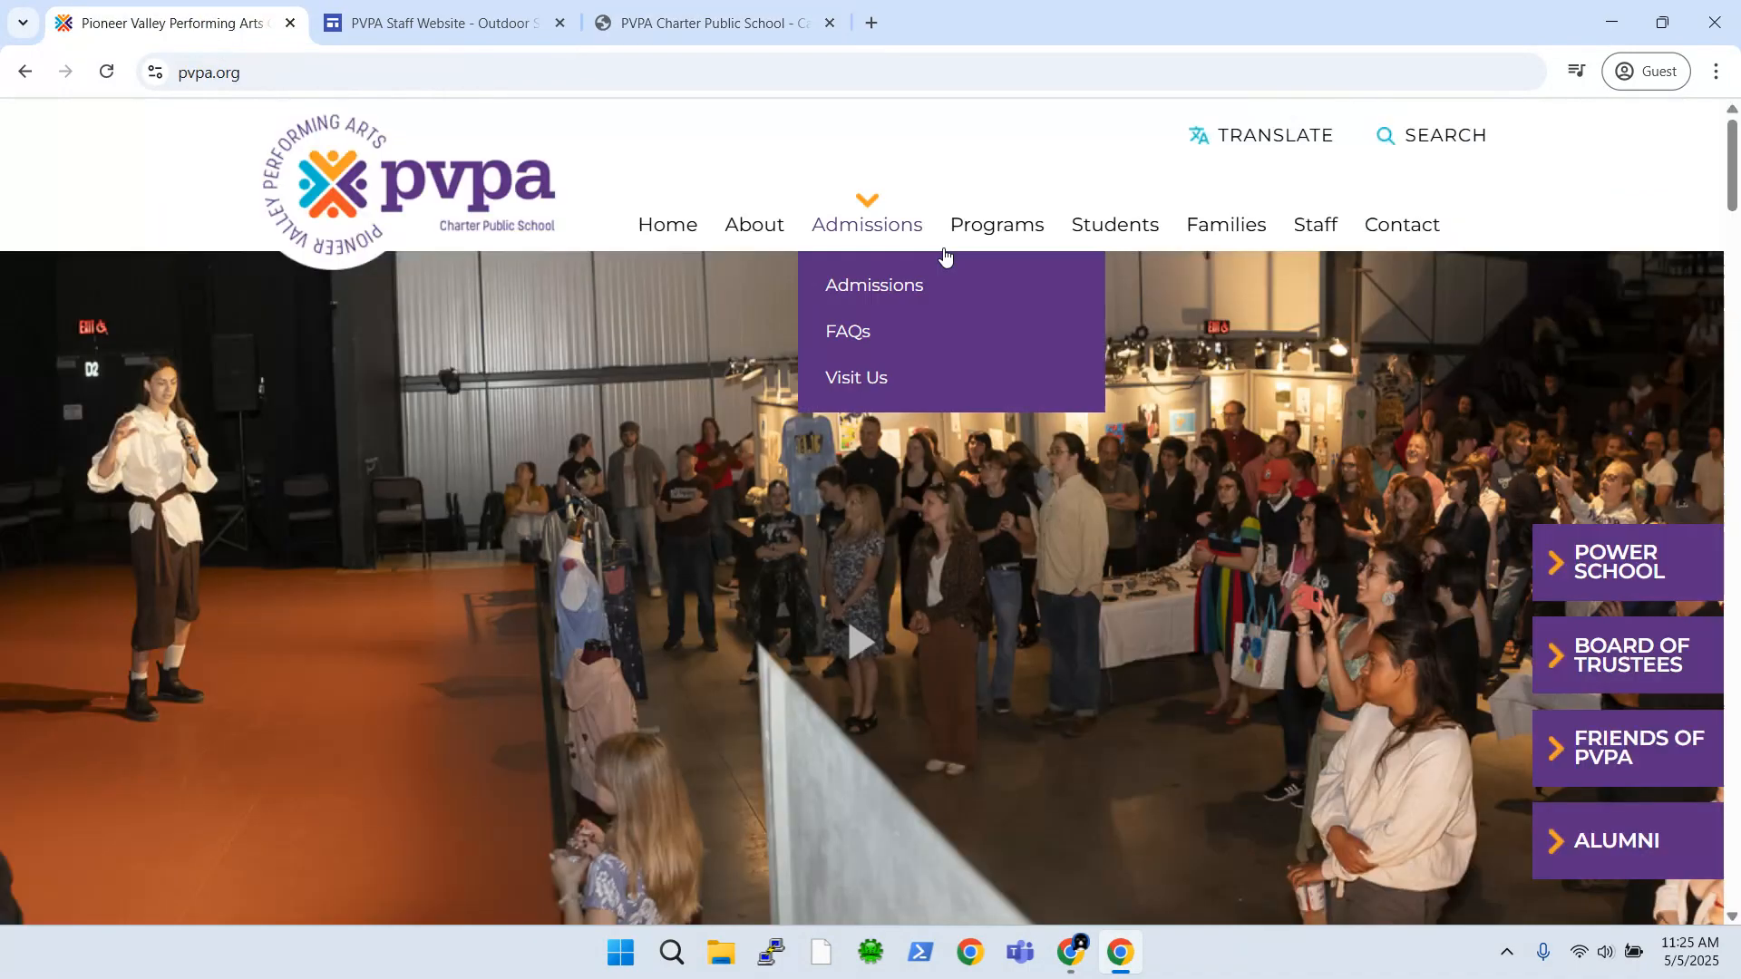
pyautogui.moveTo(1089, 222)
pyautogui.moveTo(1142, 388)
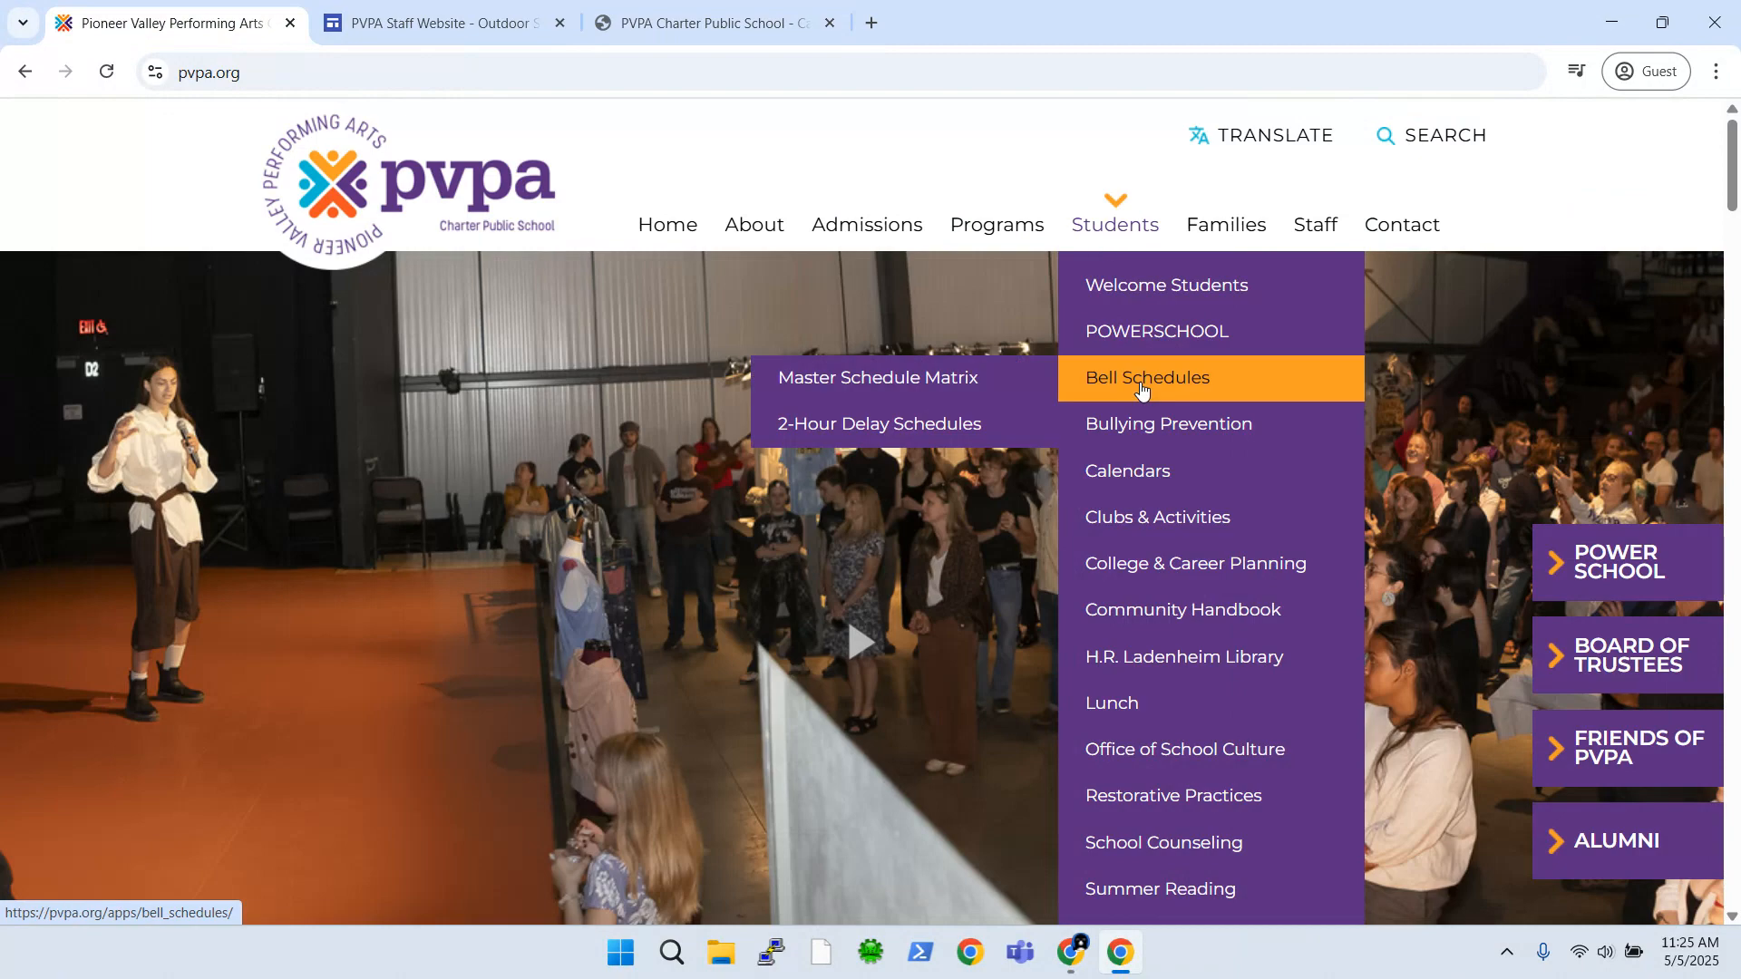
pyautogui.click(979, 396)
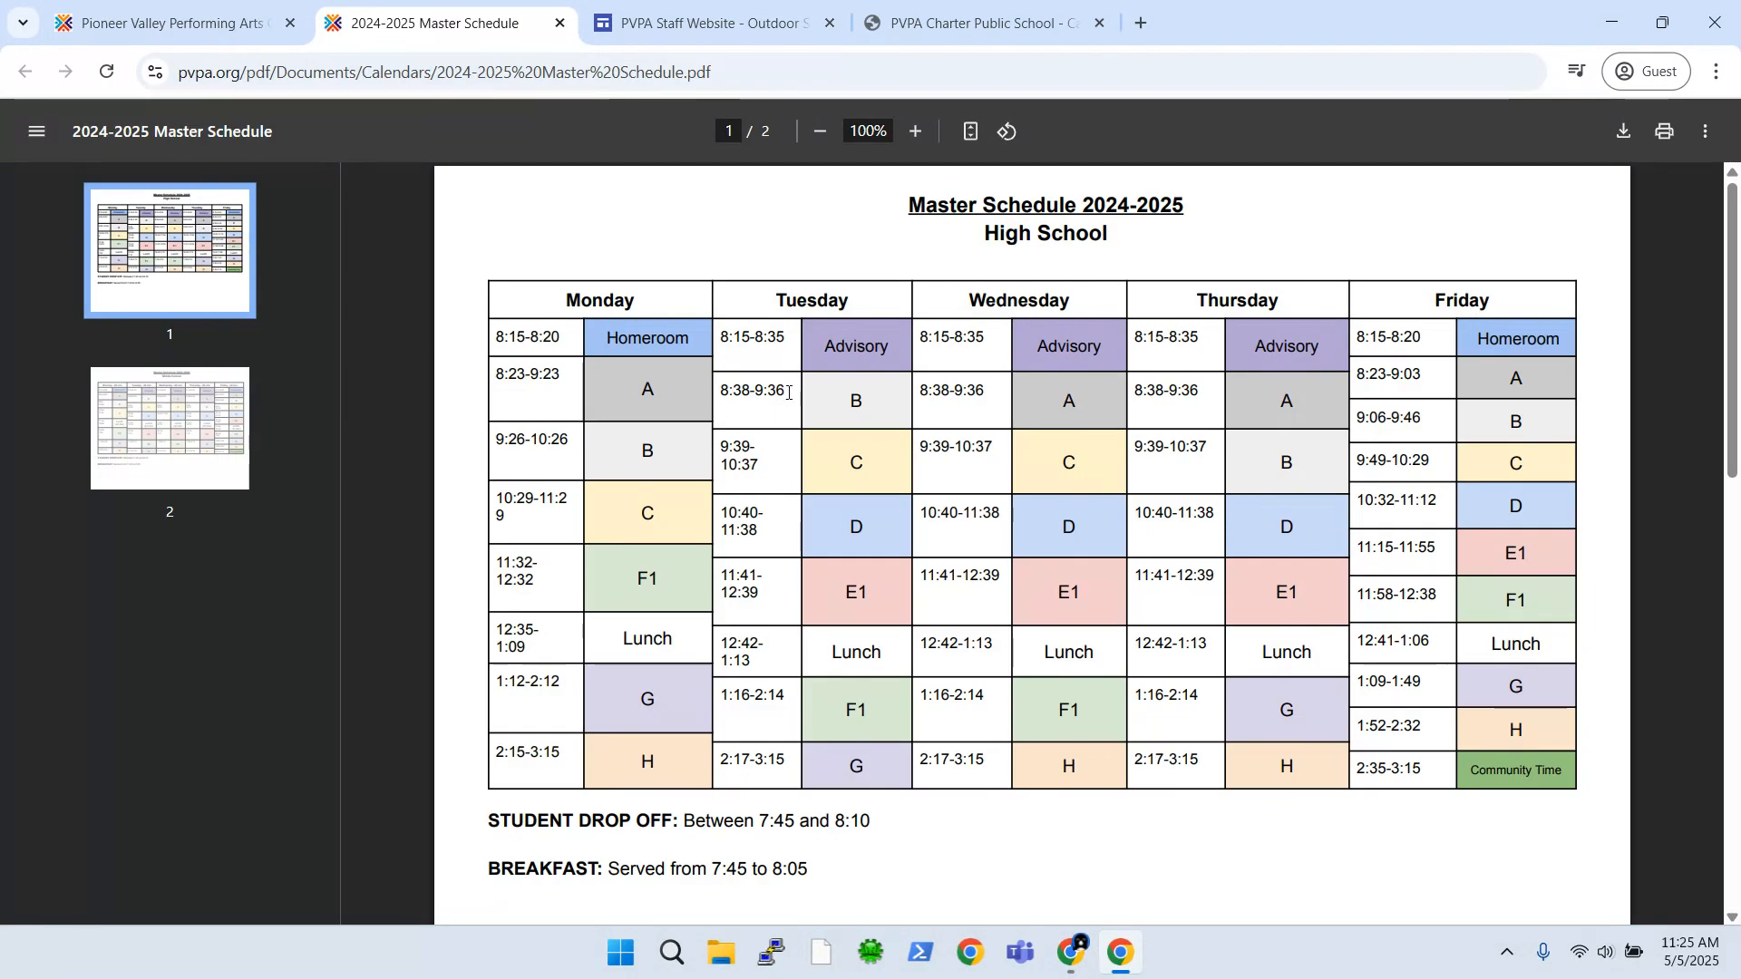
# Step: Return to the calendar event and set it to run from 8:38am to 9:36am
pyautogui.click(868, 25)
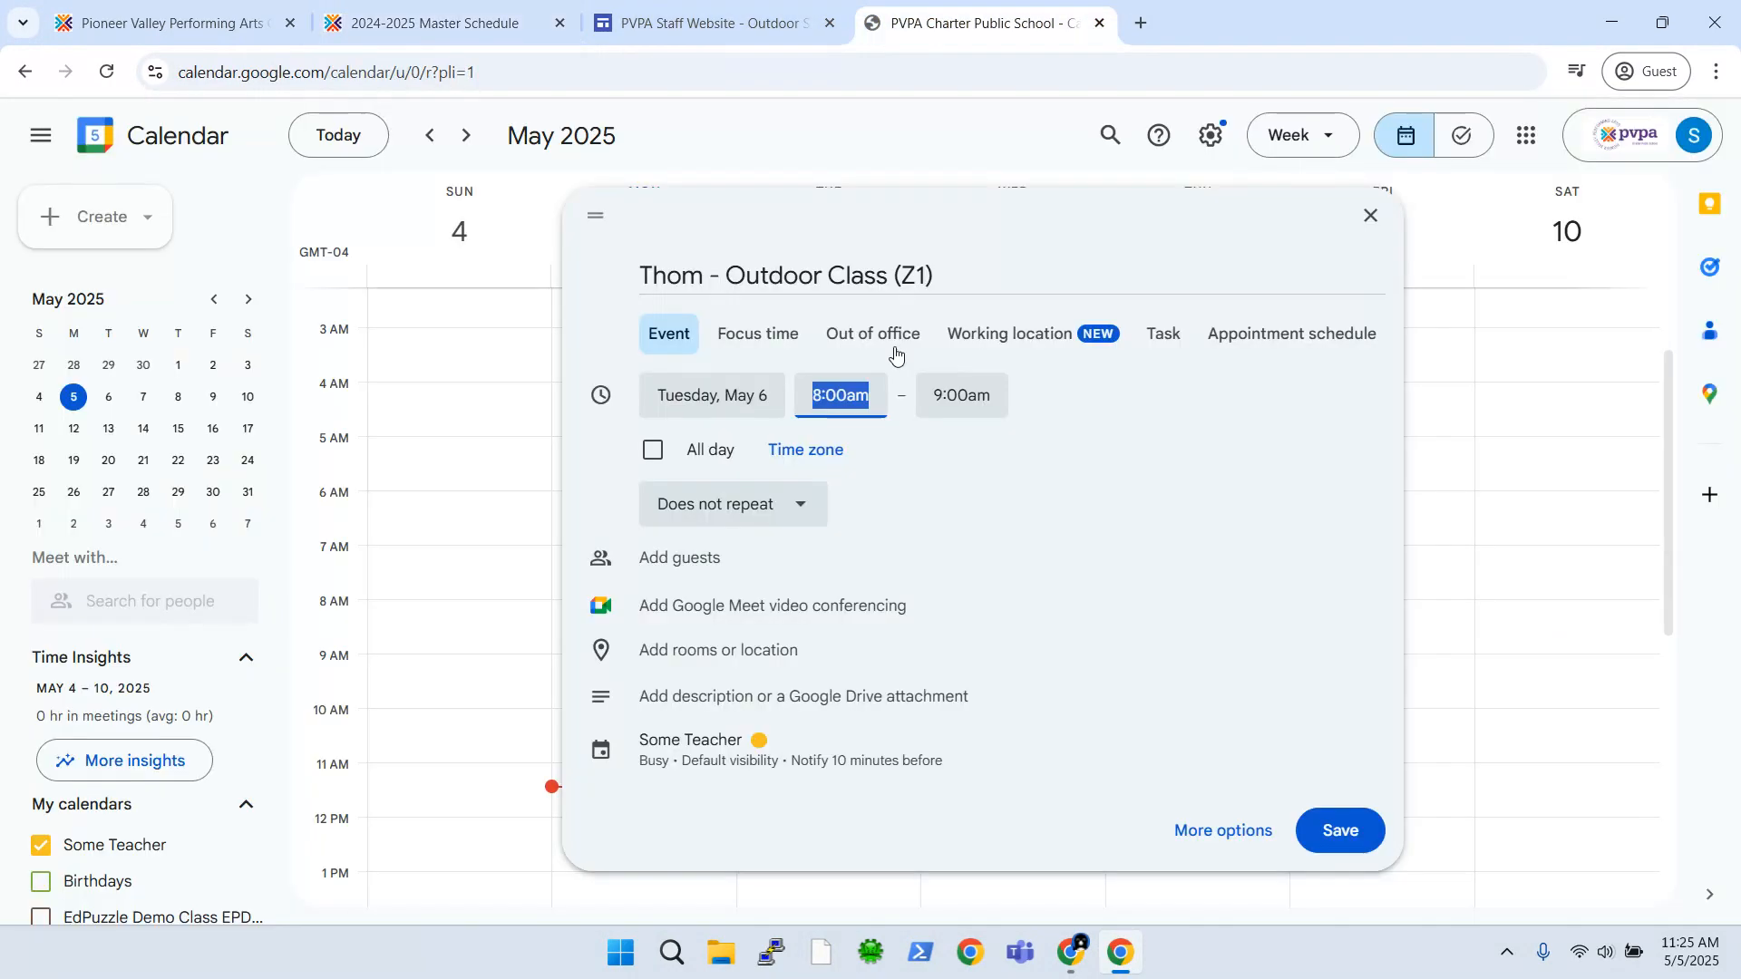
pyautogui.write('8:38')
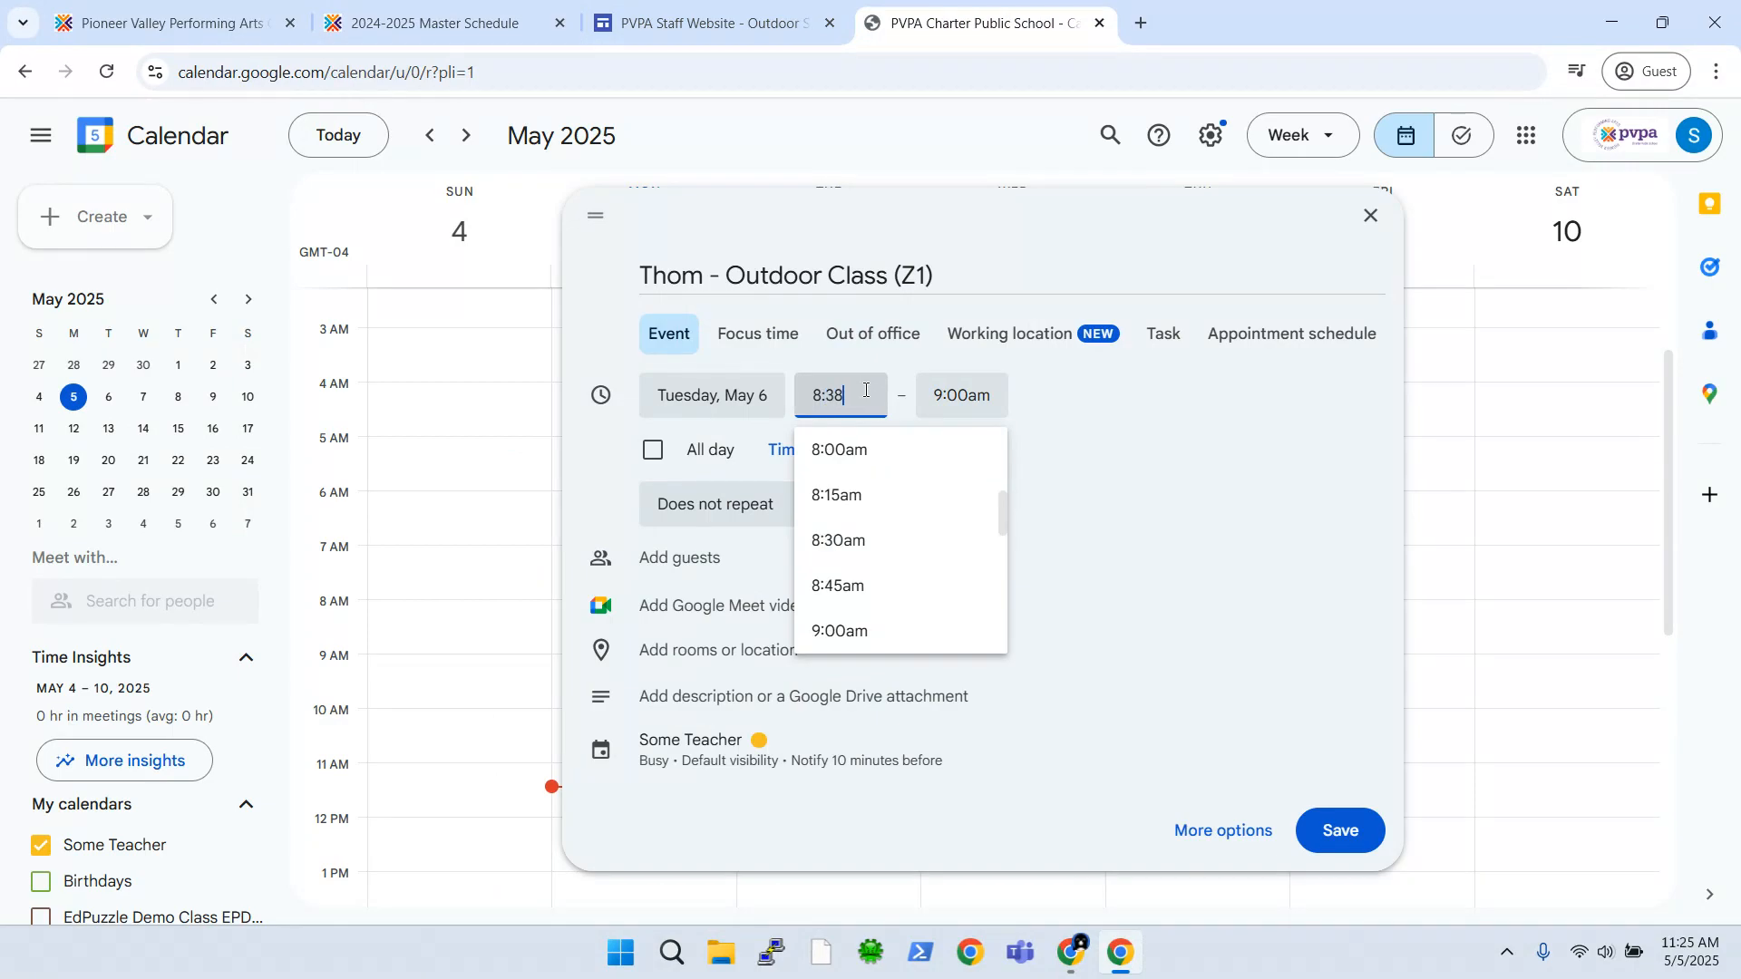
pyautogui.write('am')
pyautogui.press('Tab')
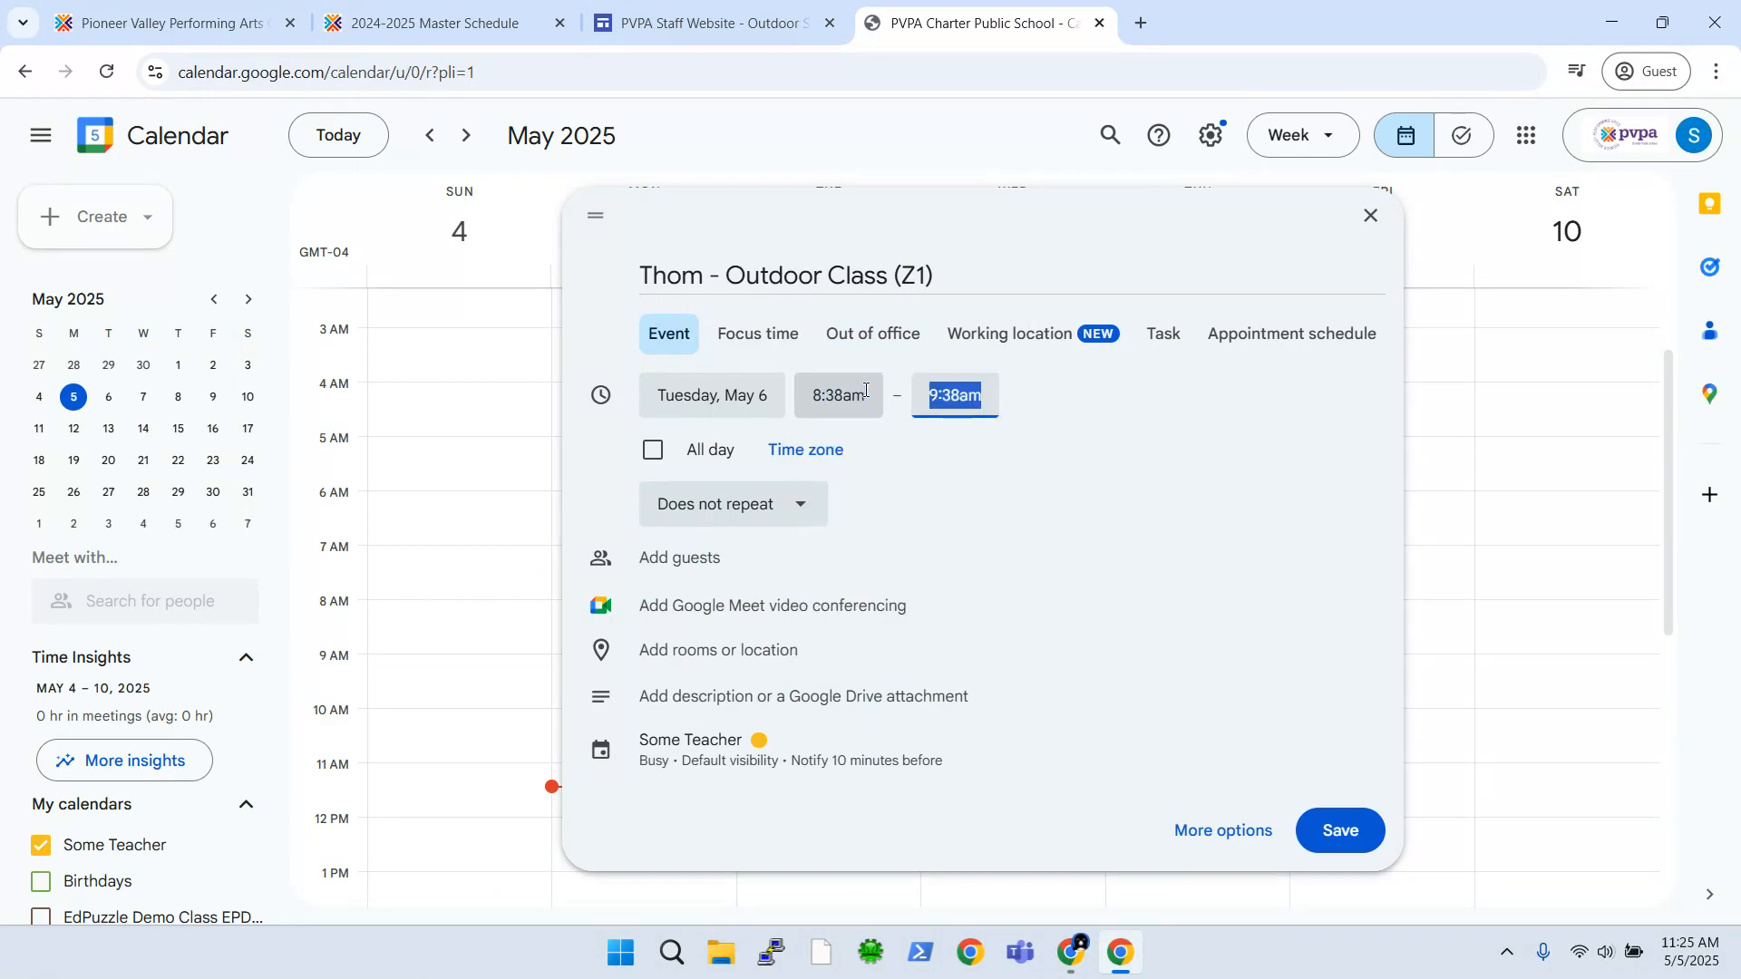
pyautogui.press('Right')
pyautogui.press('Left')
pyautogui.press('Delete')
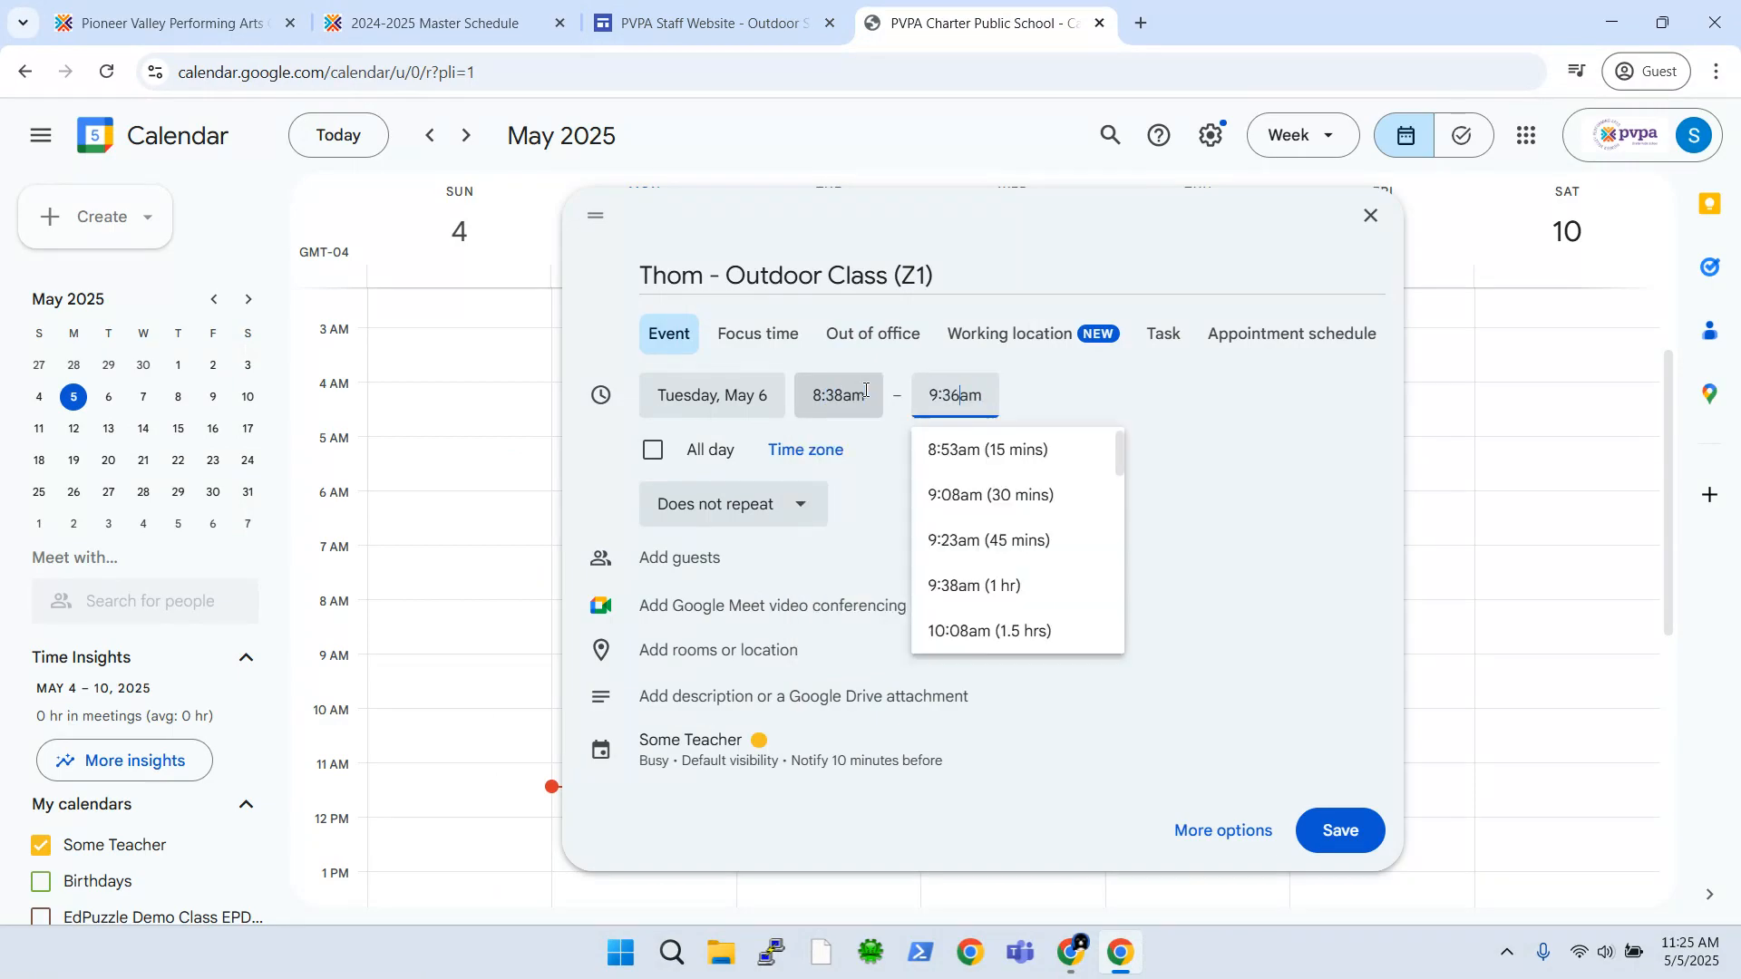
pyautogui.click(1123, 393)
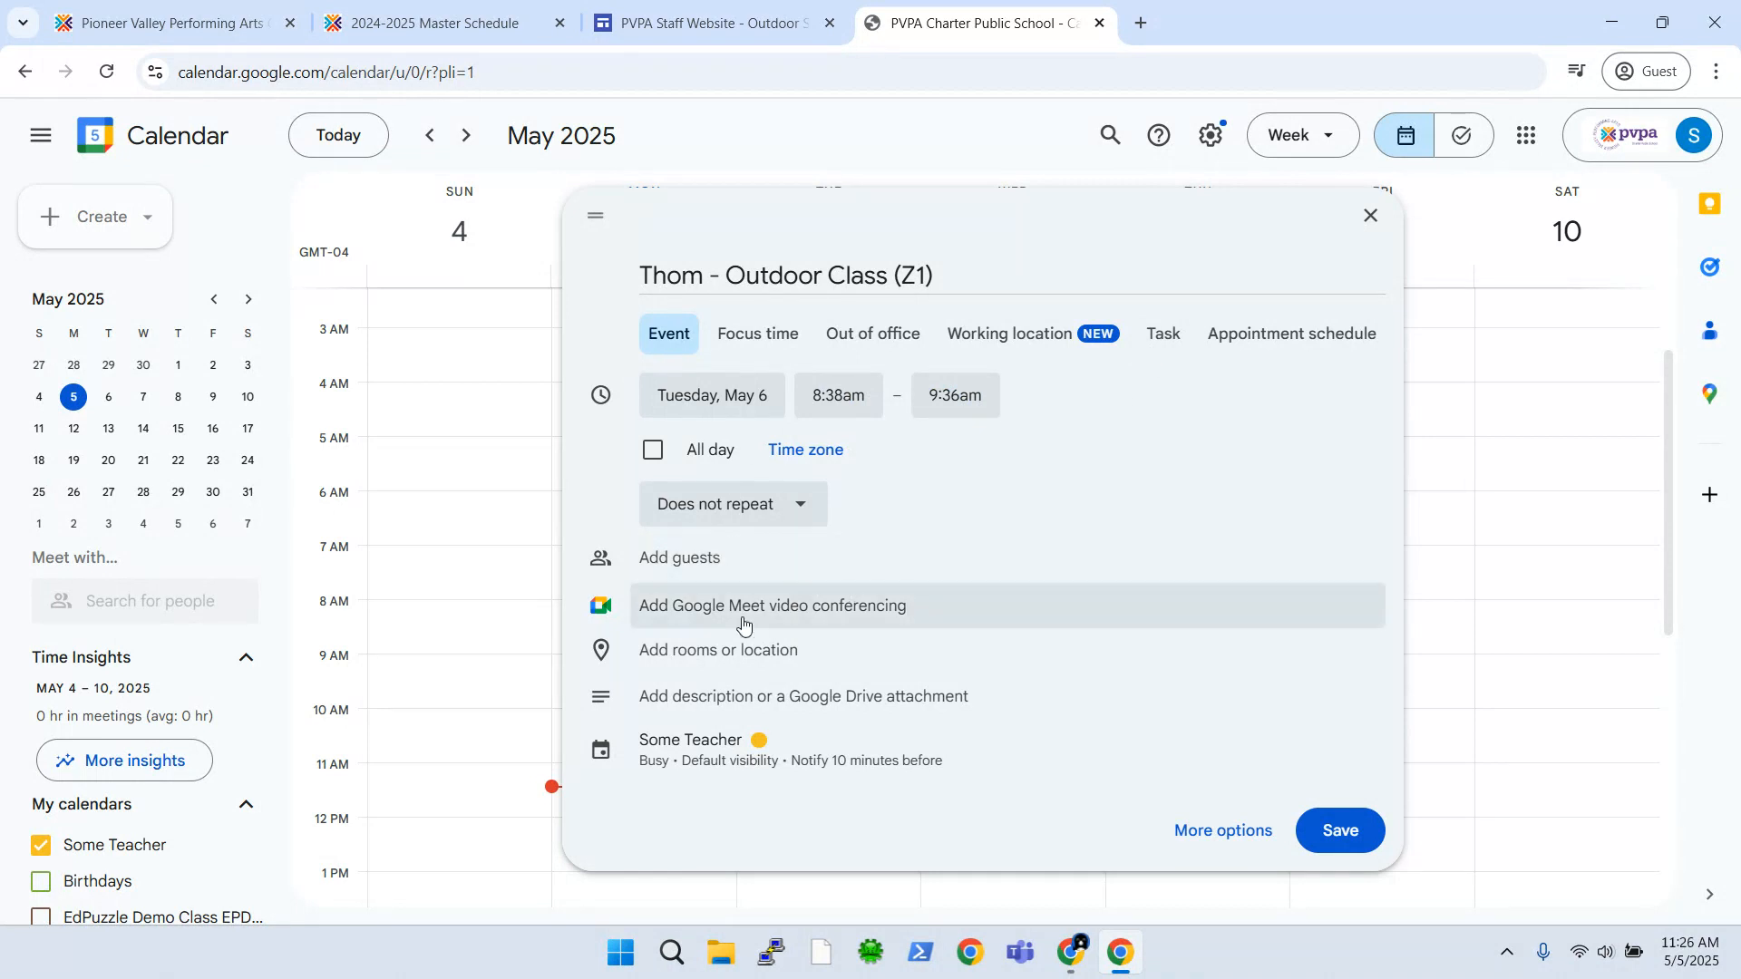
# Step: Search the event's rooms and resources for "z" and look over the outdoor zones
pyautogui.click(693, 651)
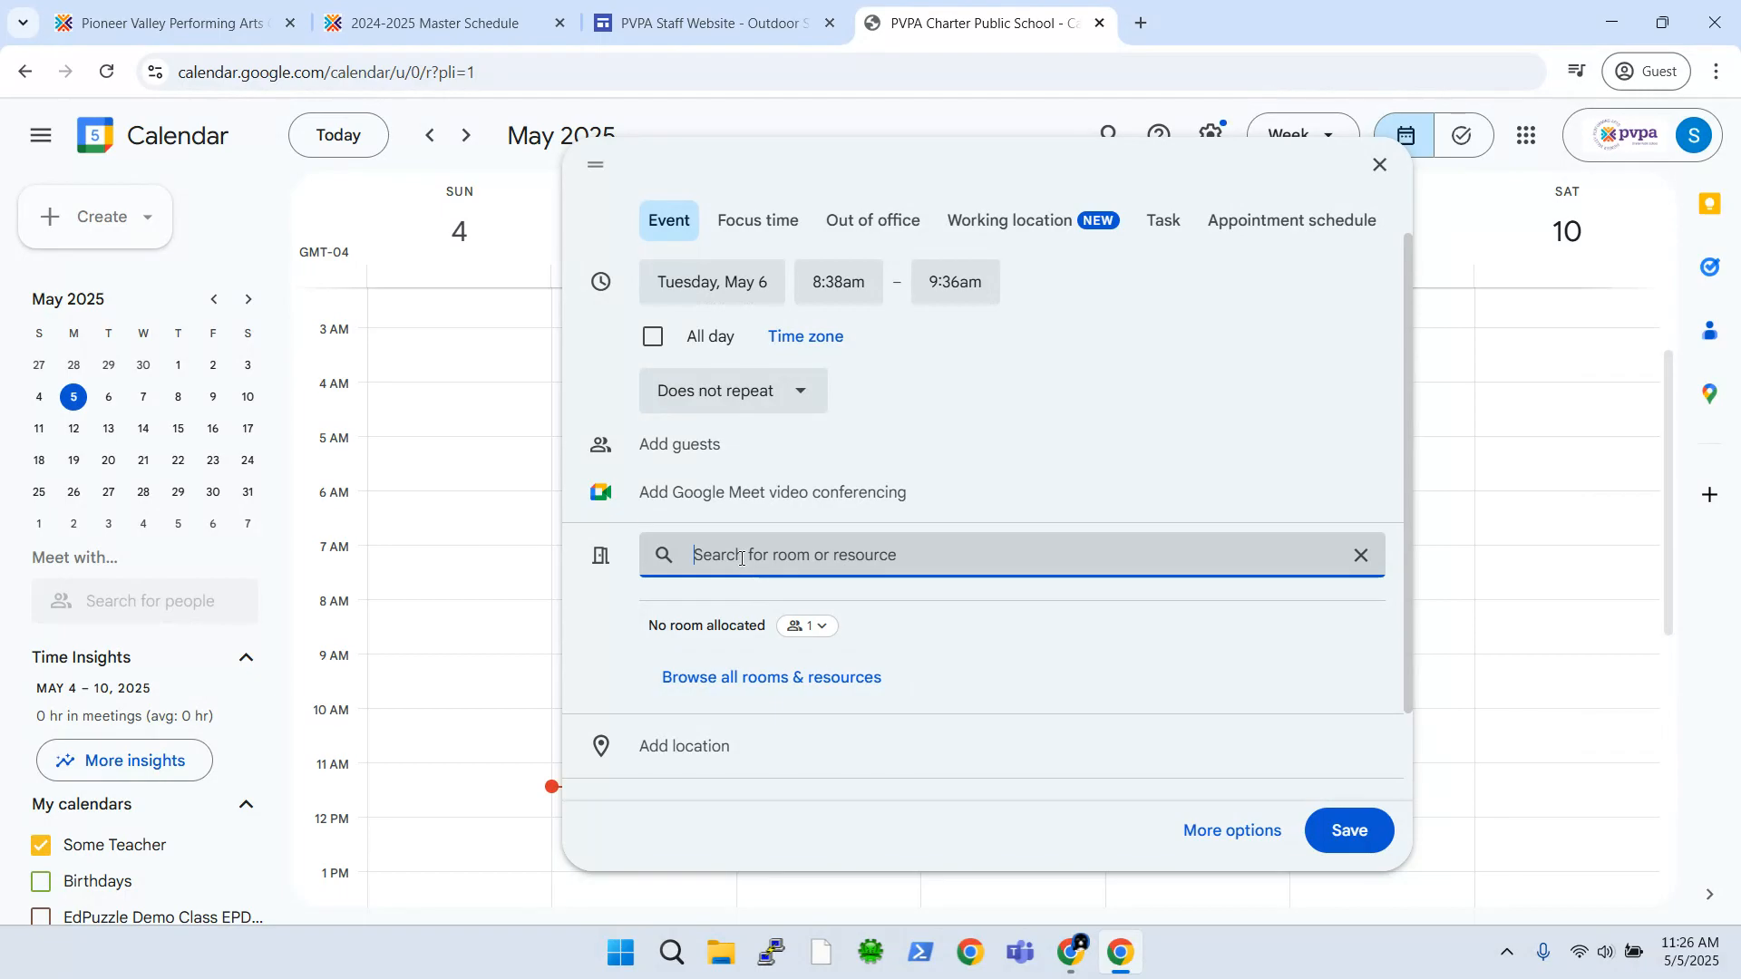
pyautogui.write('z1')
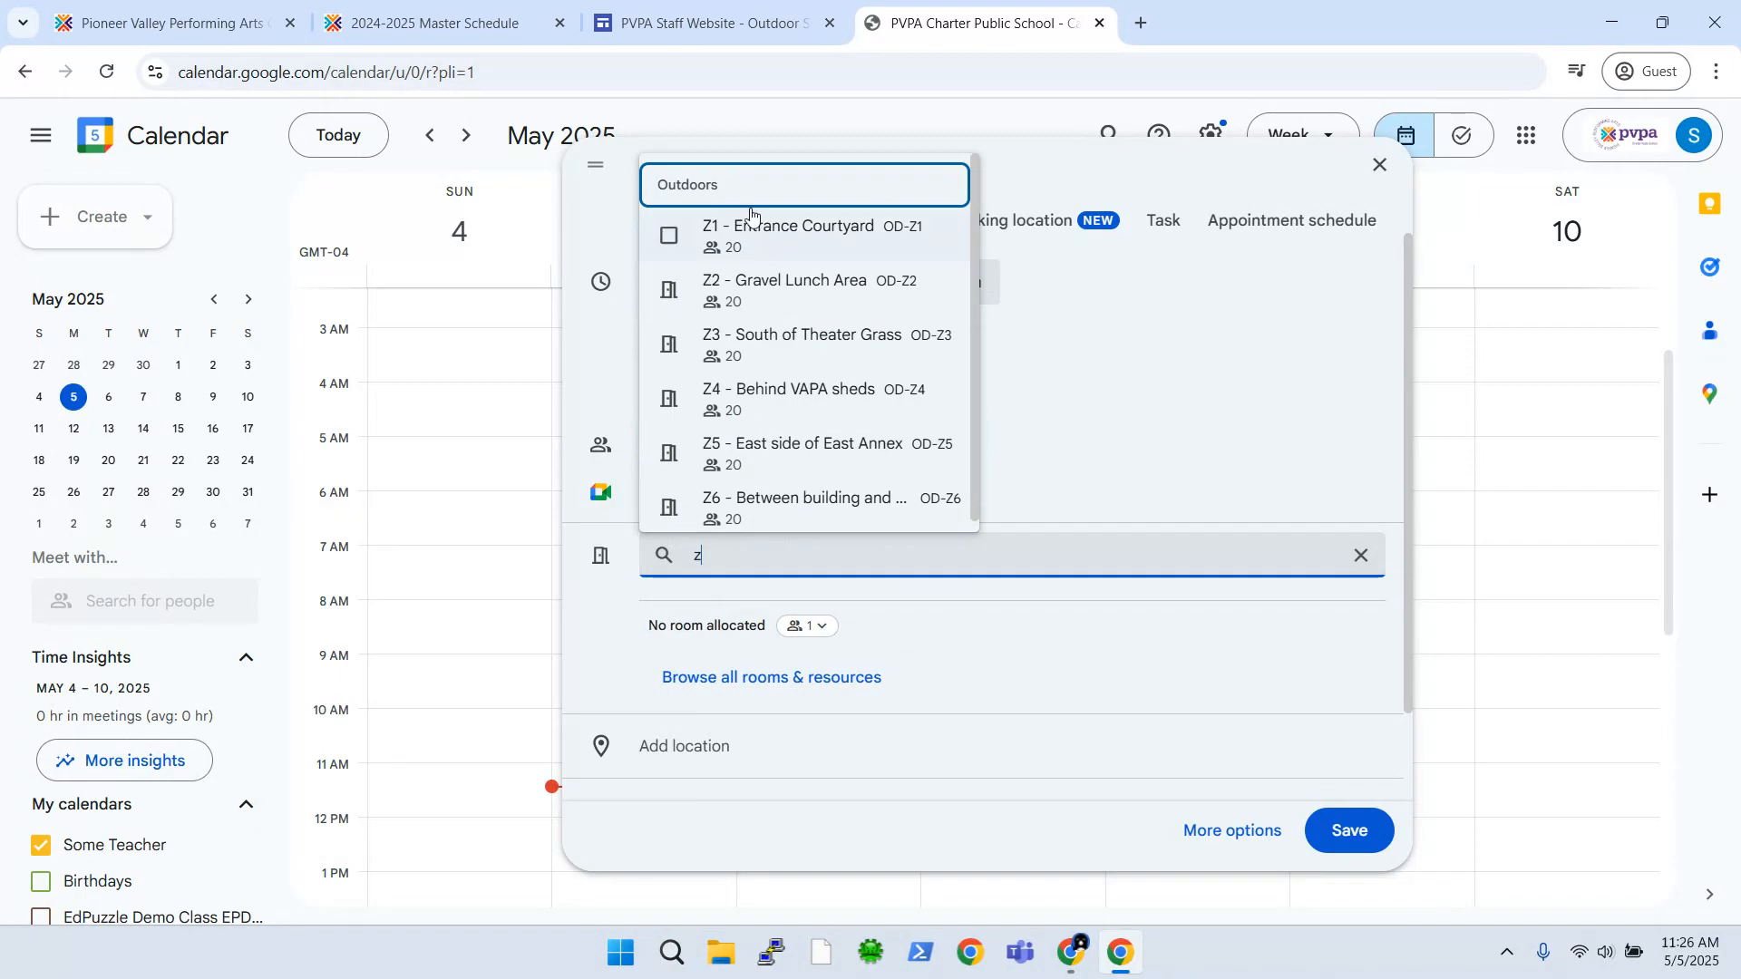
pyautogui.scroll(-1, 726, 399)
pyautogui.moveTo(727, 406)
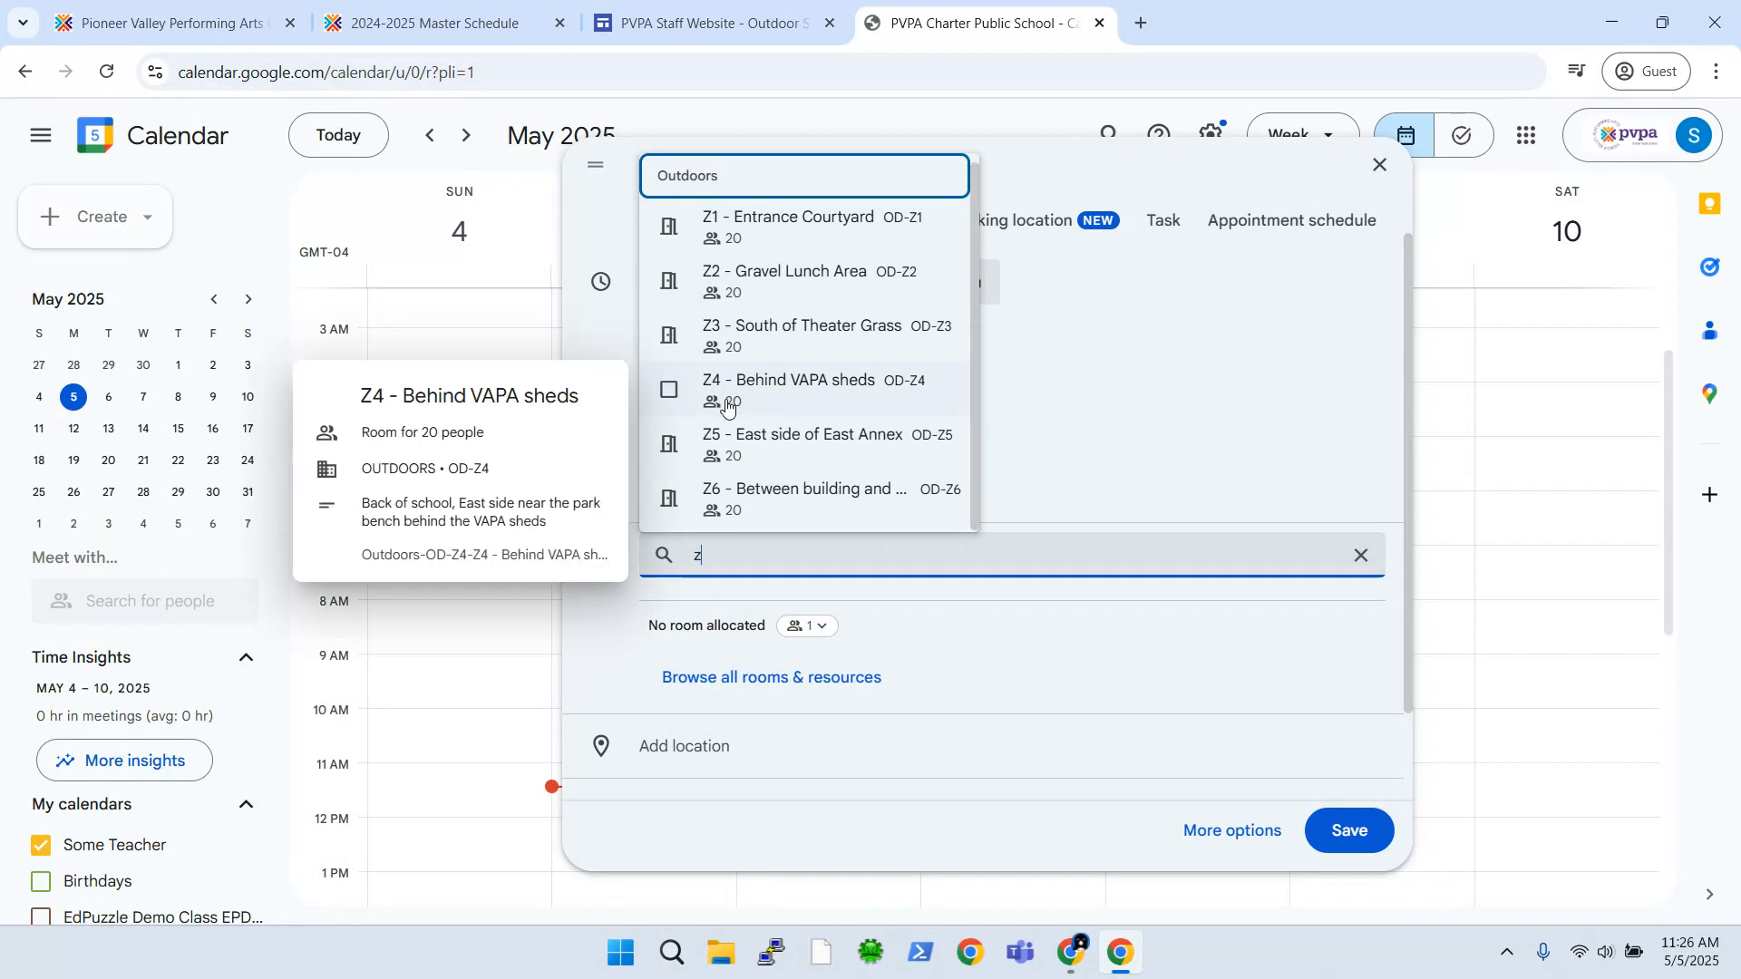
# Step: Browse all rooms and resources with the search cleared, and add Z1 - Entrance Courtyard from the Outdoors group to the event
pyautogui.click(771, 682)
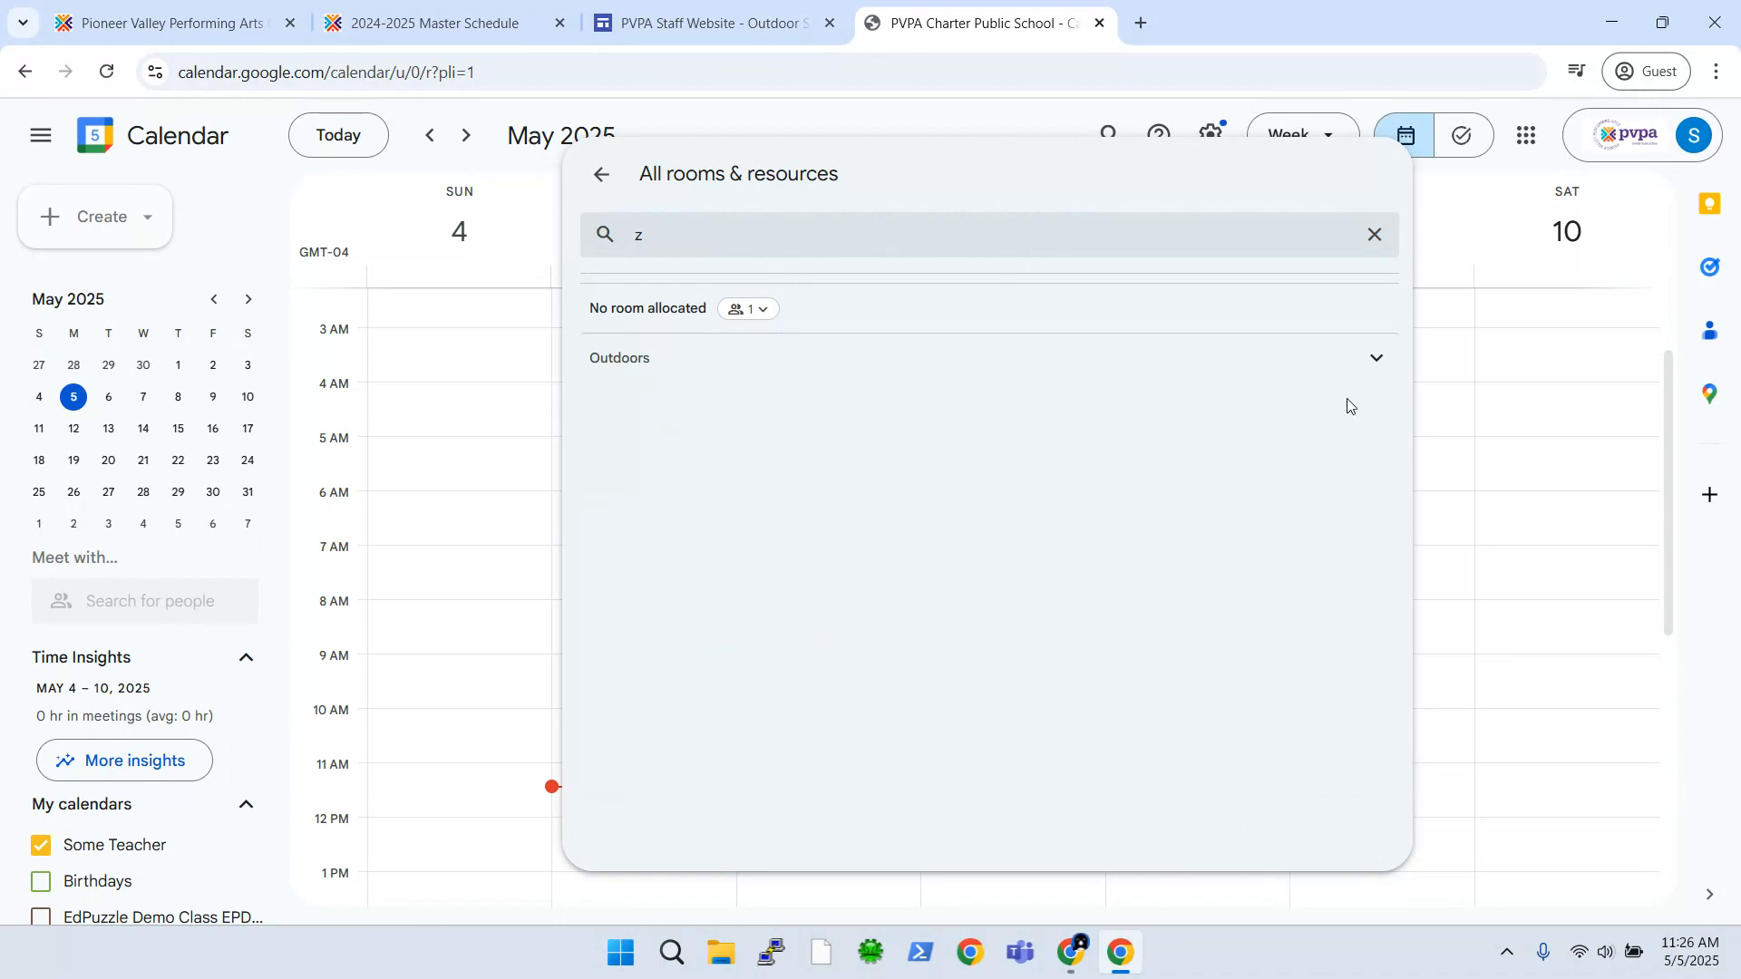
pyautogui.click(896, 234)
pyautogui.press('BackSpace')
pyautogui.click(1386, 363)
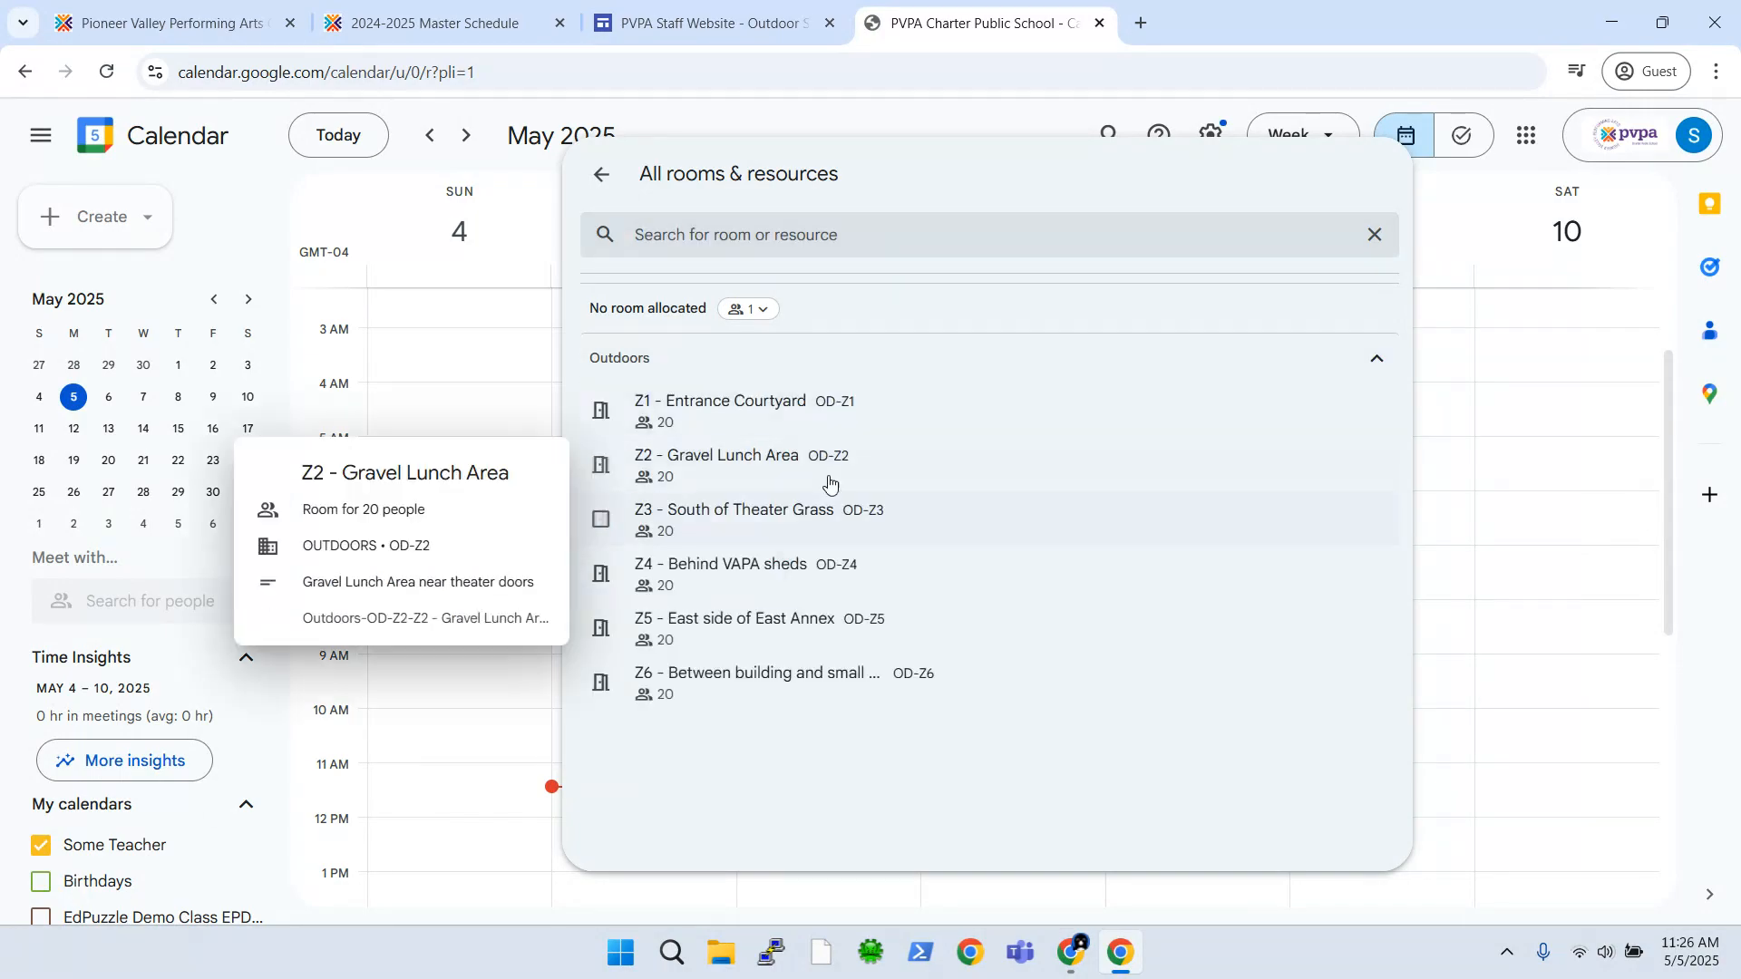
pyautogui.click(770, 404)
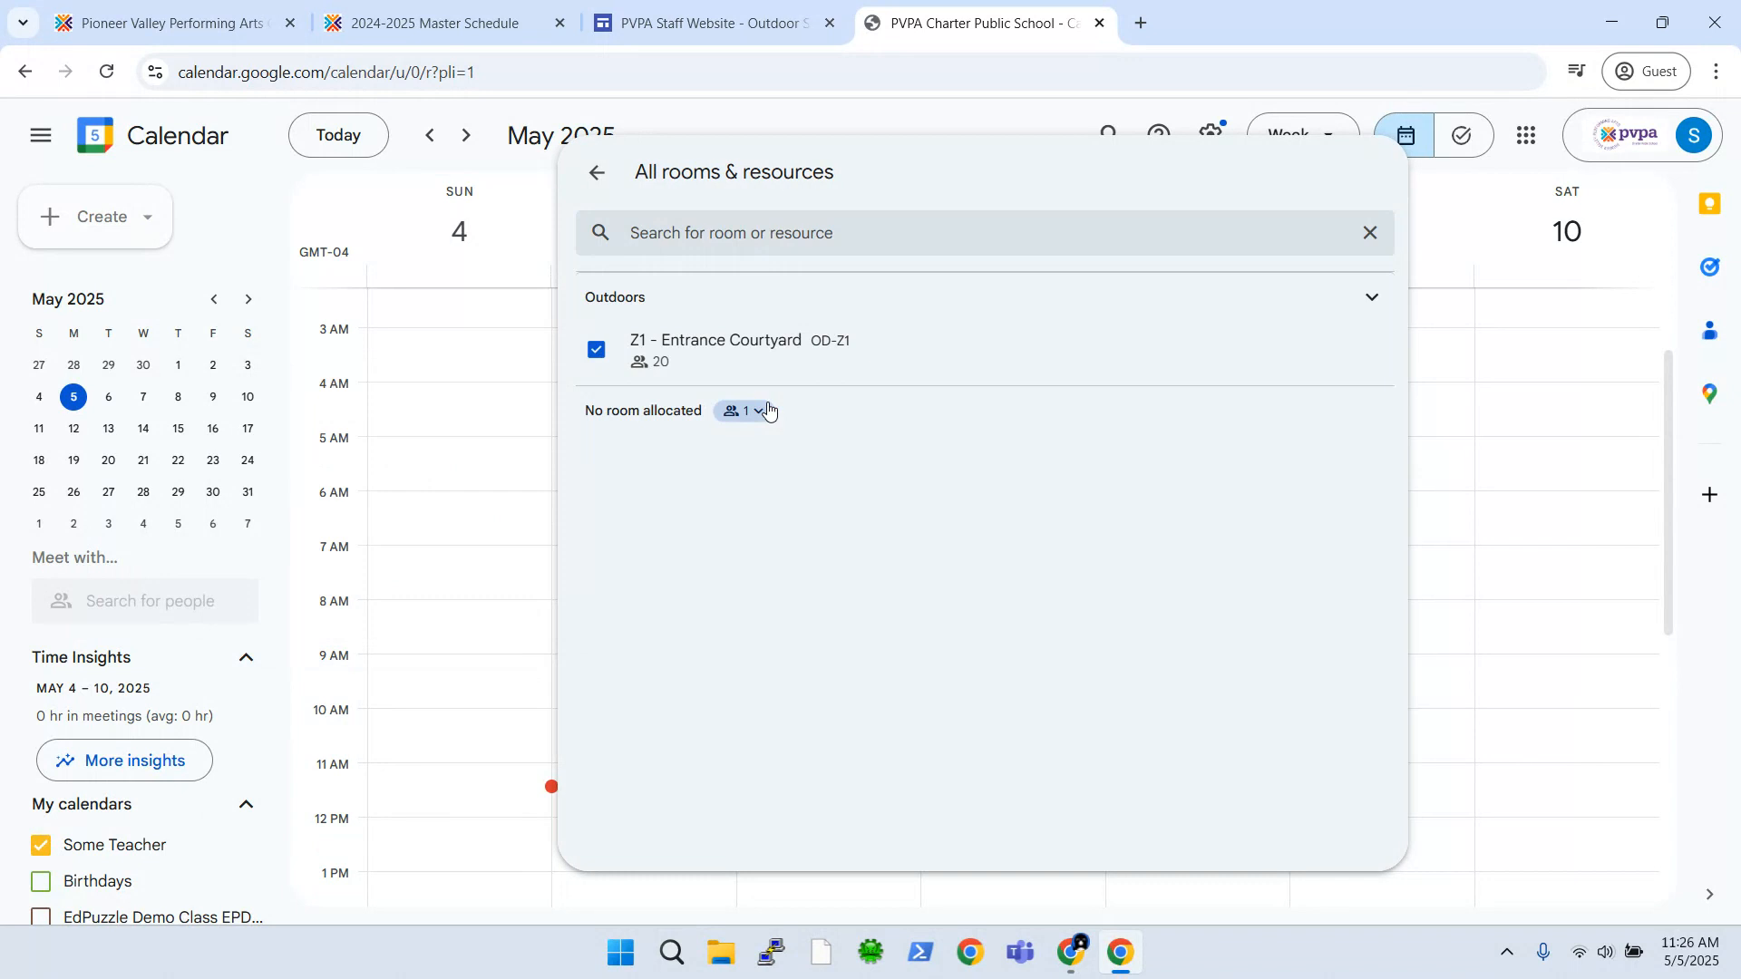
pyautogui.click(595, 172)
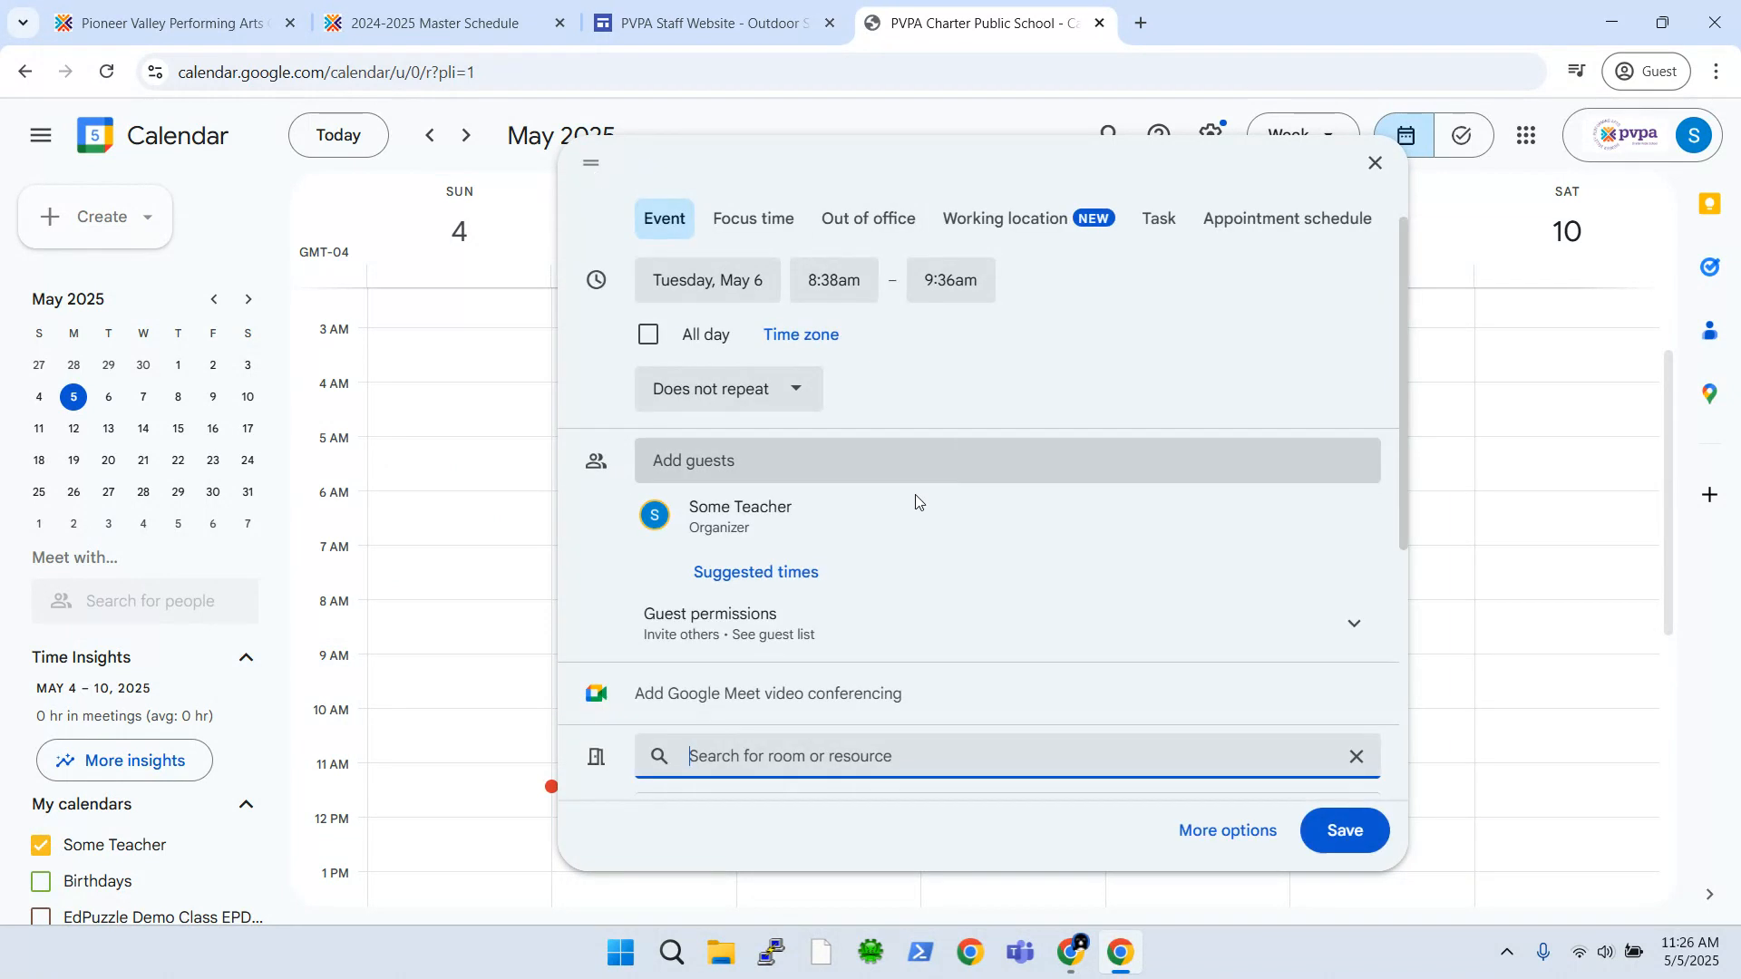
# Step: Review the event's title, time and Z1 - Entrance Courtyard room, and save the event
pyautogui.scroll(1, 828, 572)
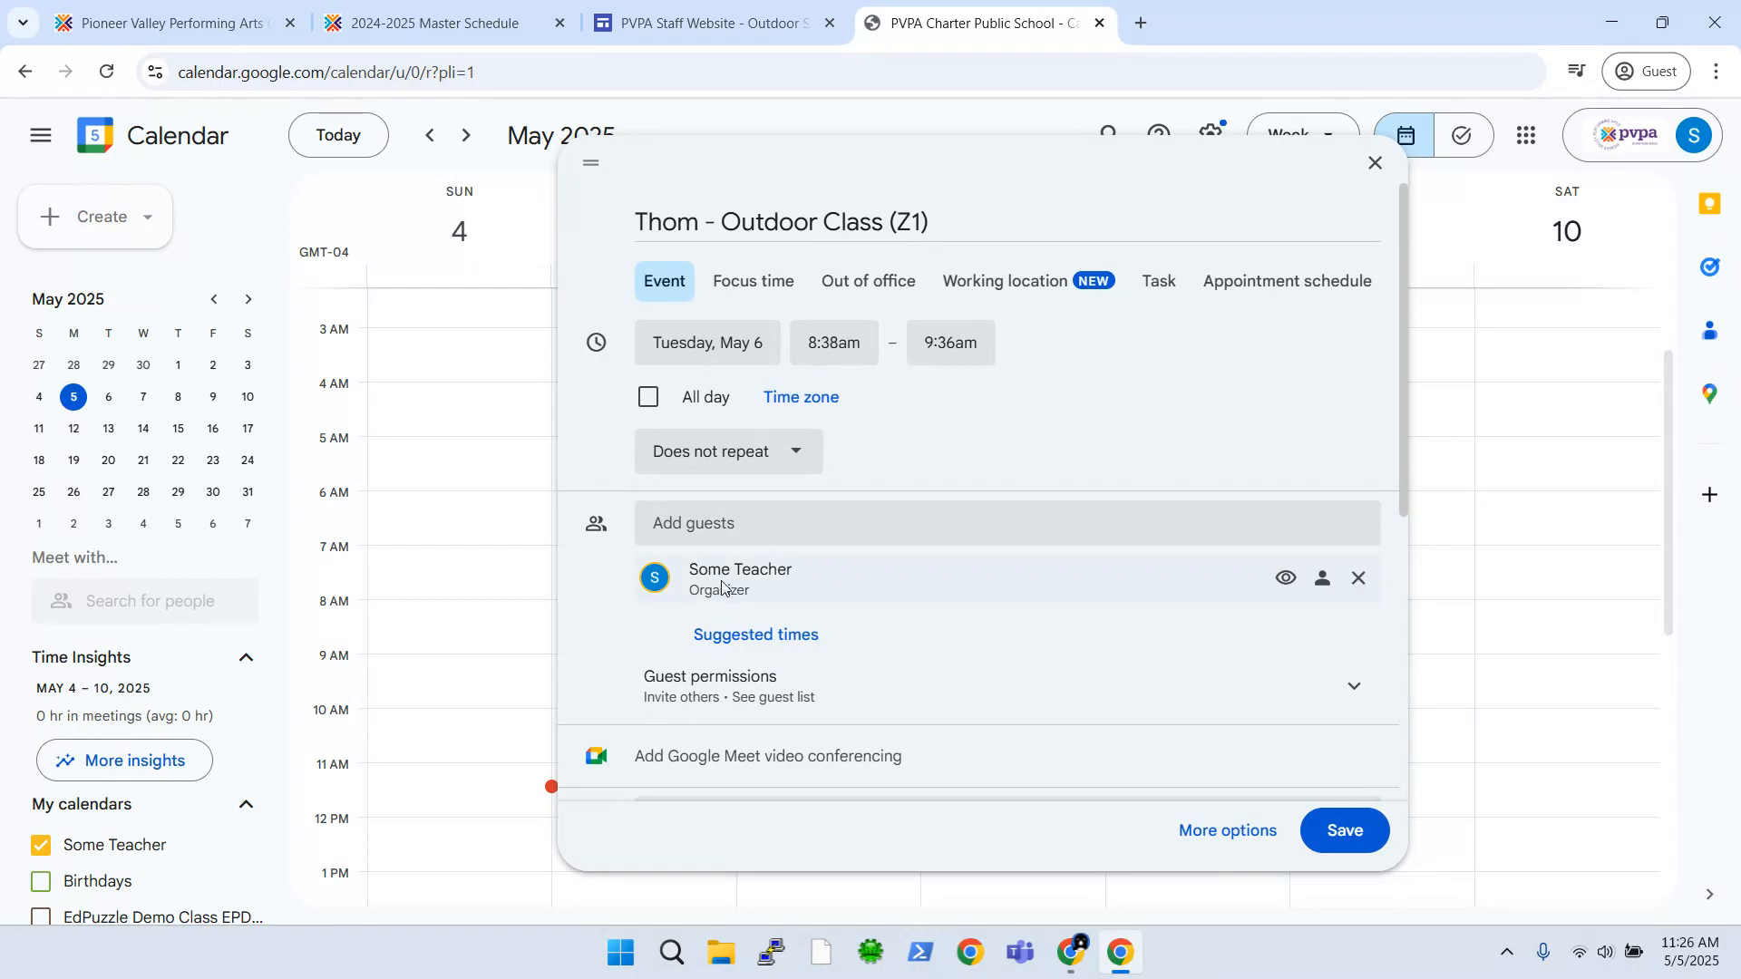
pyautogui.scroll(-4, 726, 580)
pyautogui.moveTo(862, 584)
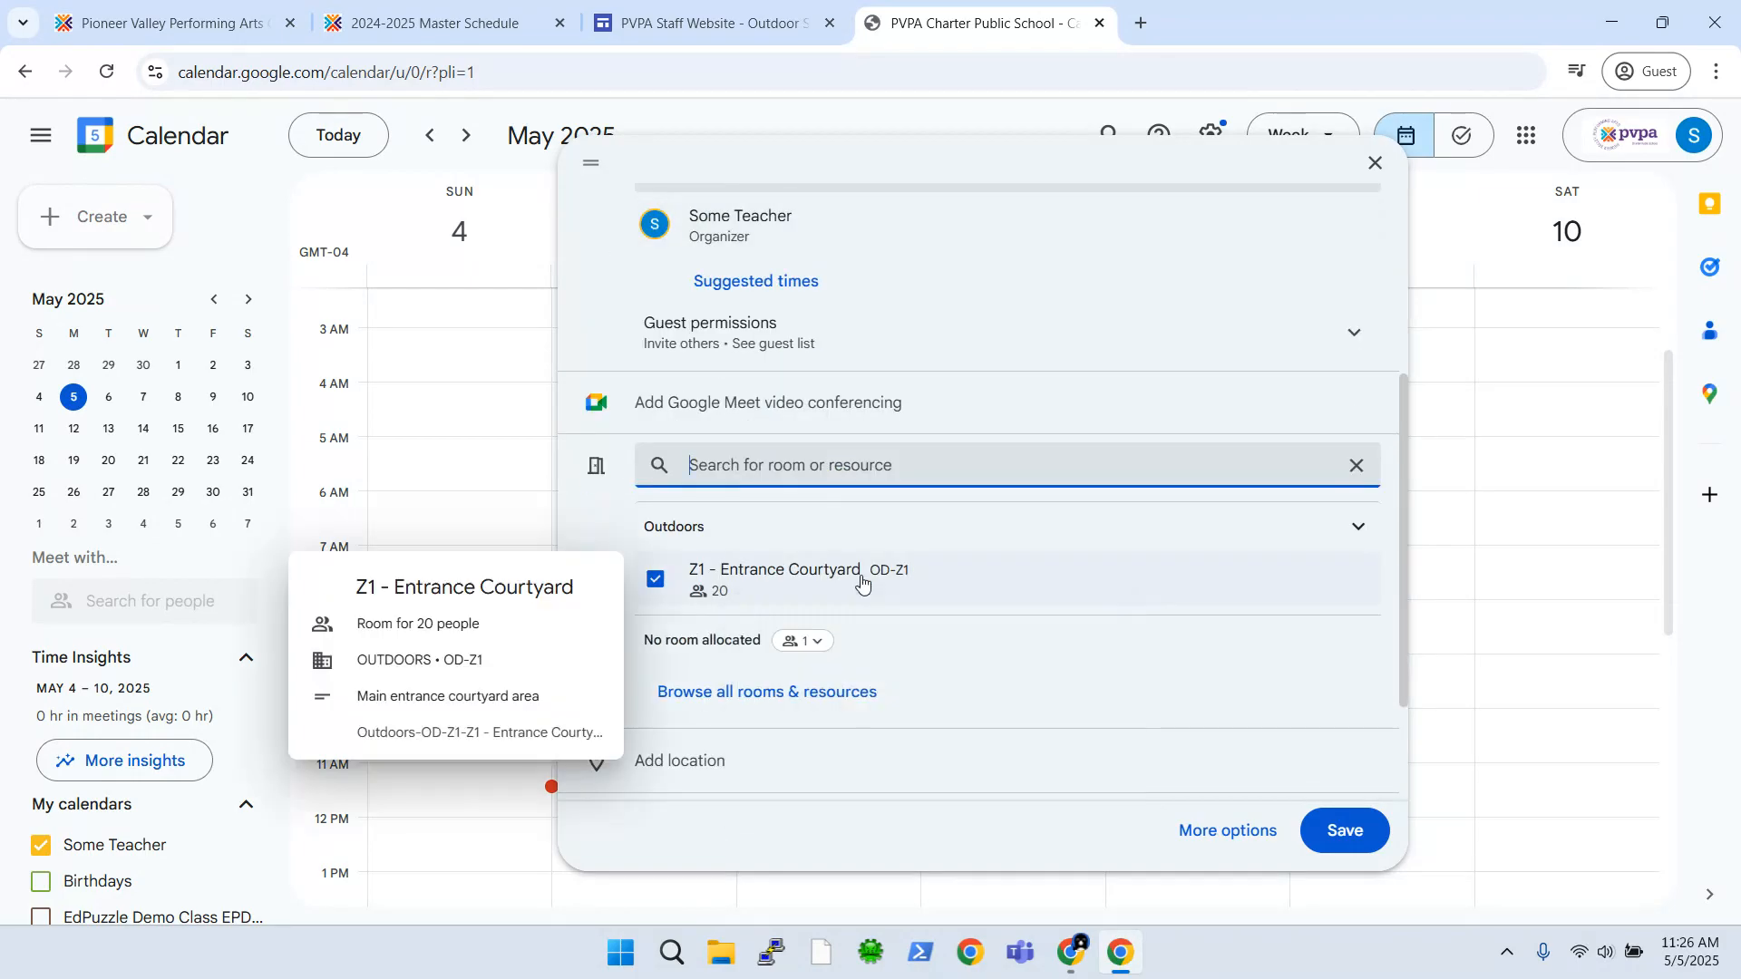
pyautogui.scroll(-2, 816, 580)
pyautogui.scroll(4, 802, 580)
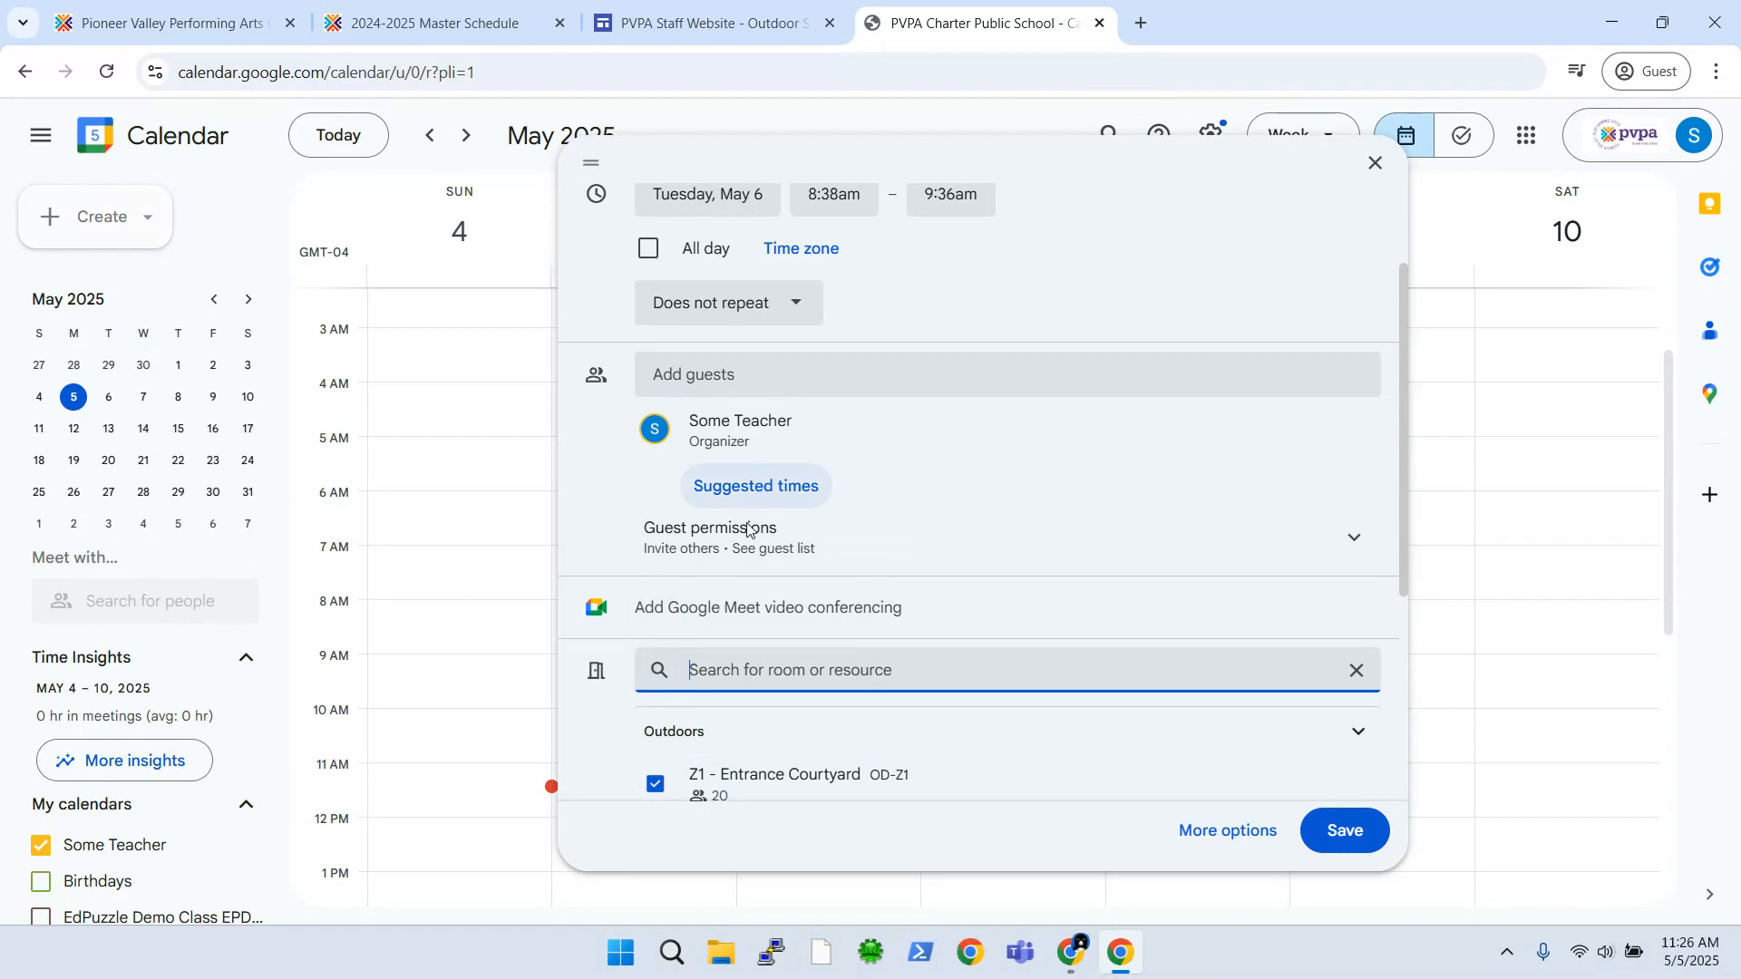
pyautogui.scroll(-3, 766, 611)
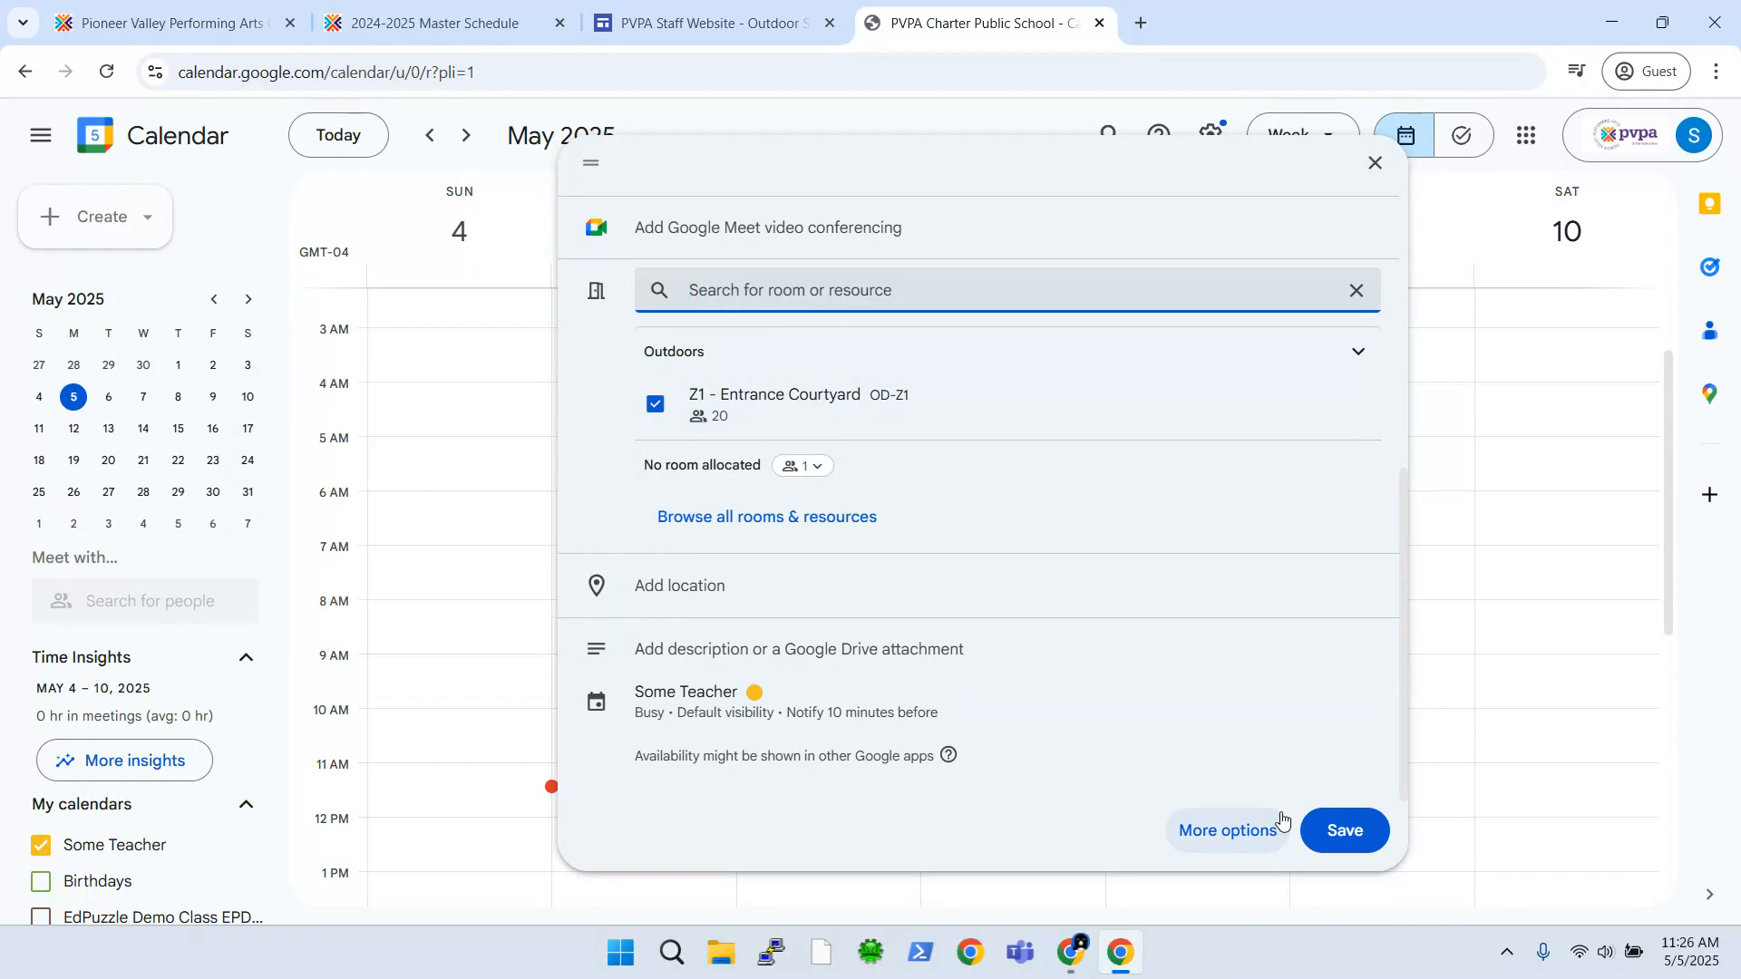
pyautogui.click(1343, 830)
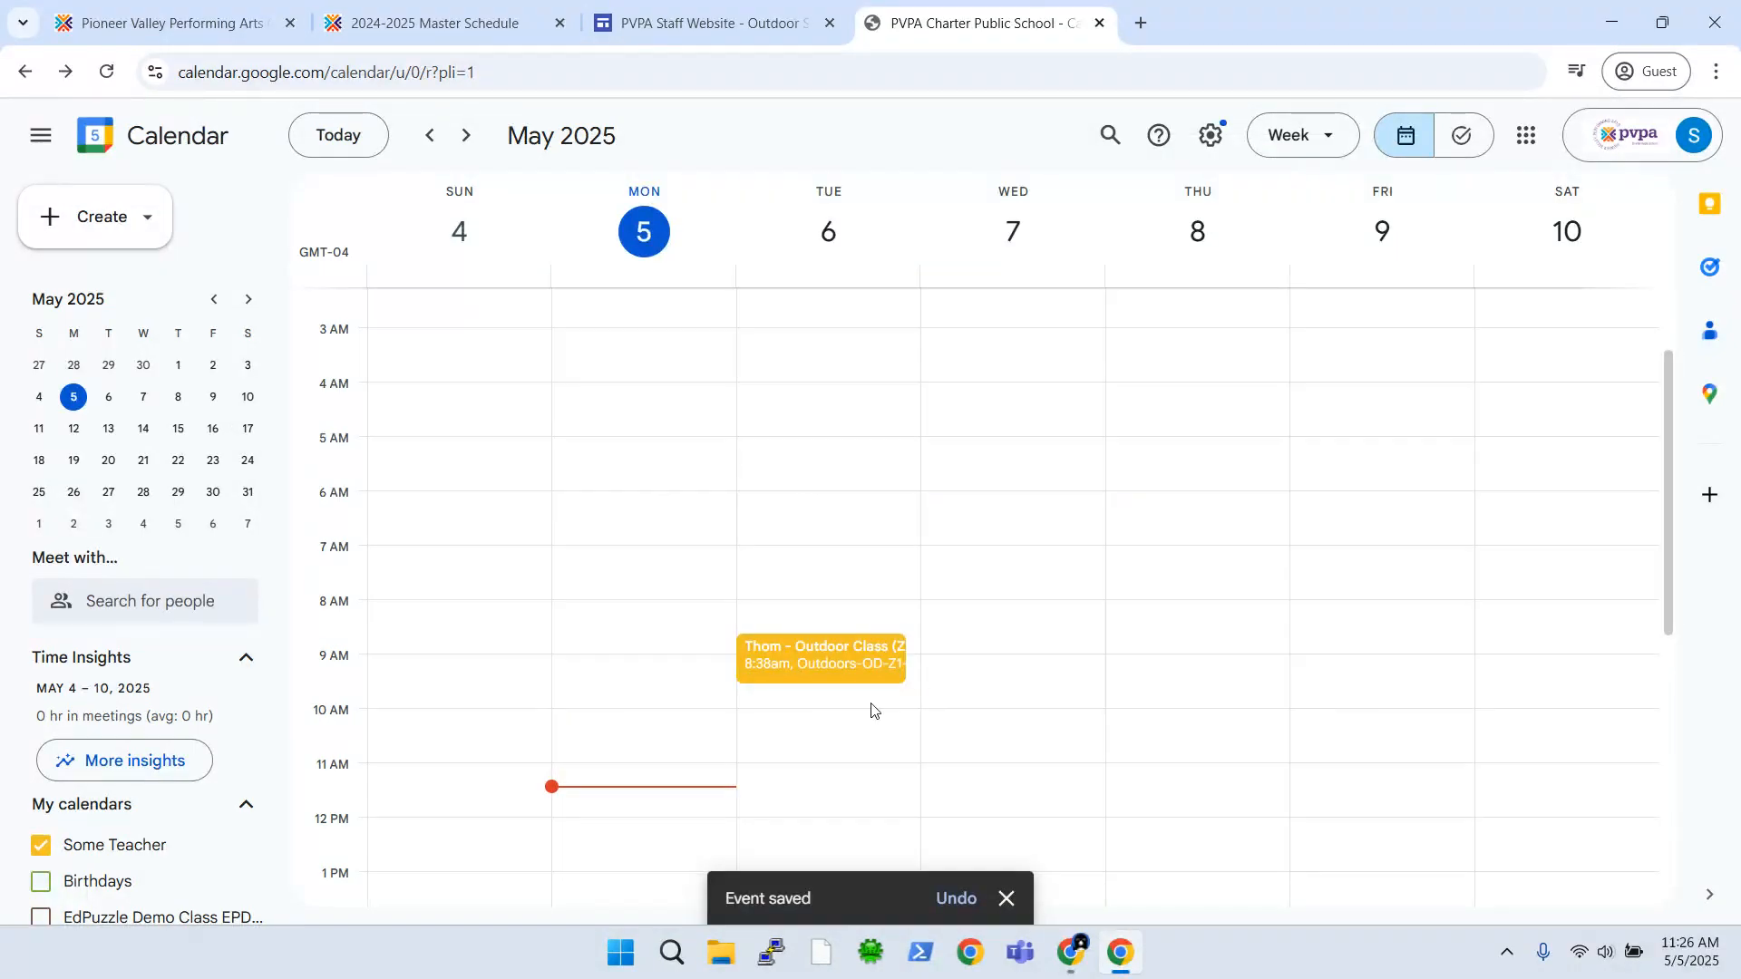
# Step: Reload the Zone 1 calendar on the PVPA Staff Website and inspect the May 6 booking against the Google Calendar event
pyautogui.click(688, 23)
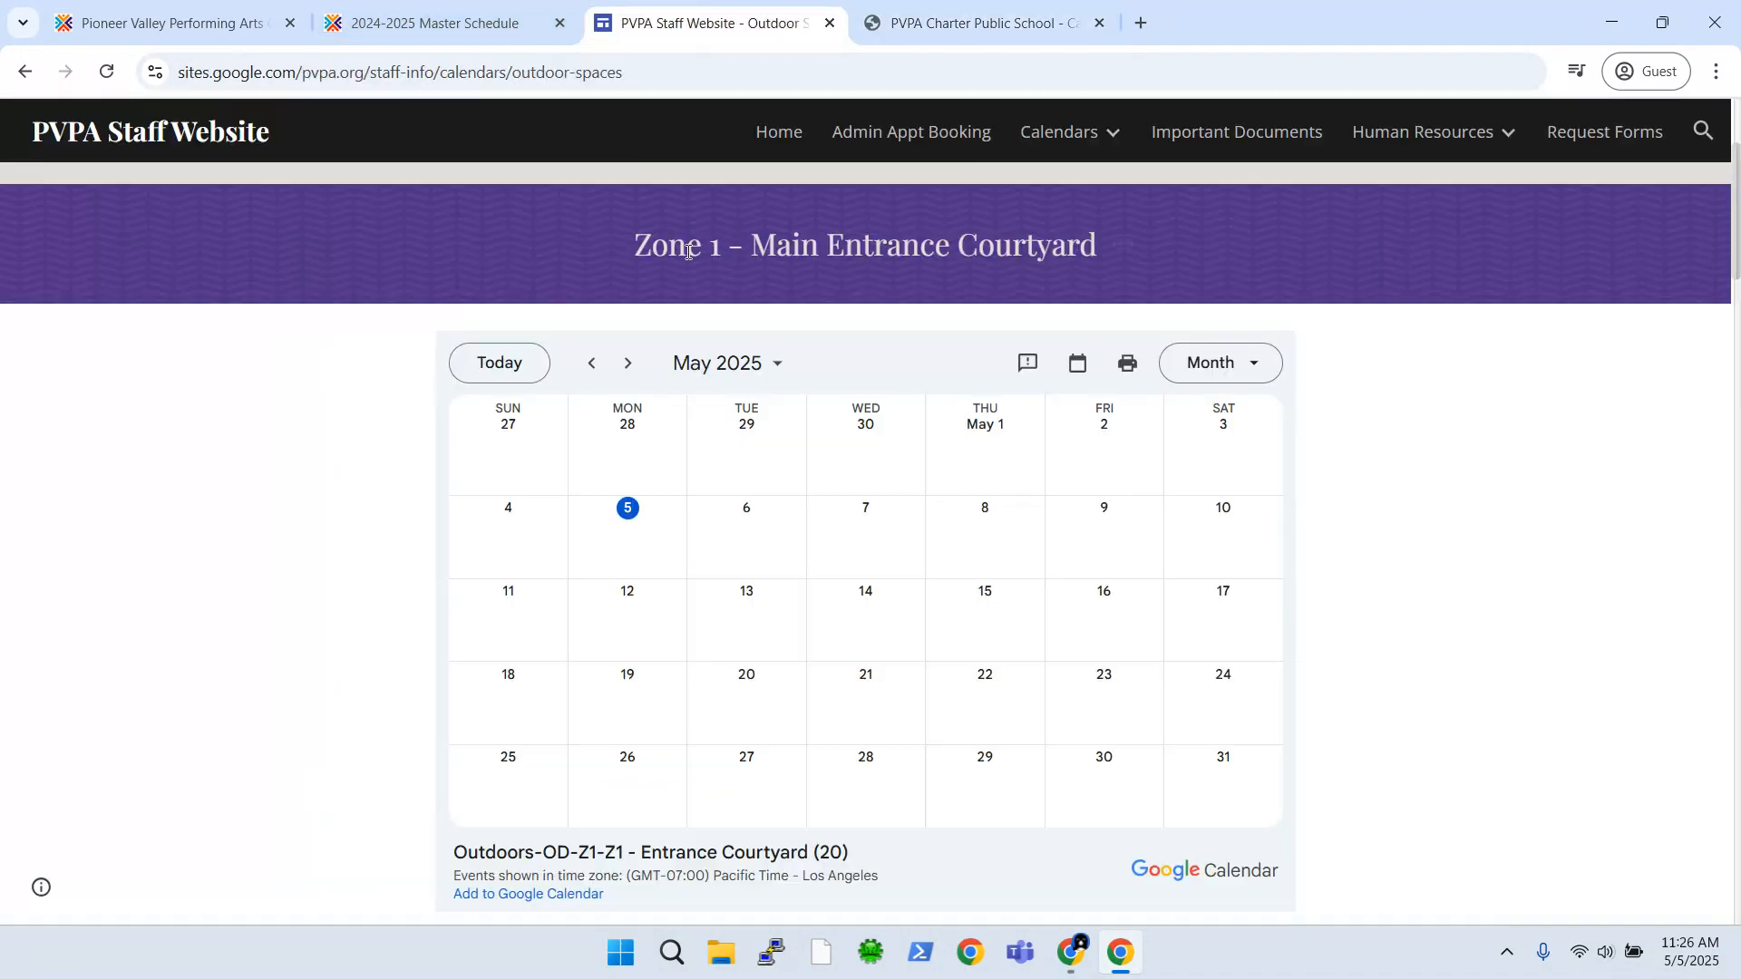
pyautogui.click(106, 72)
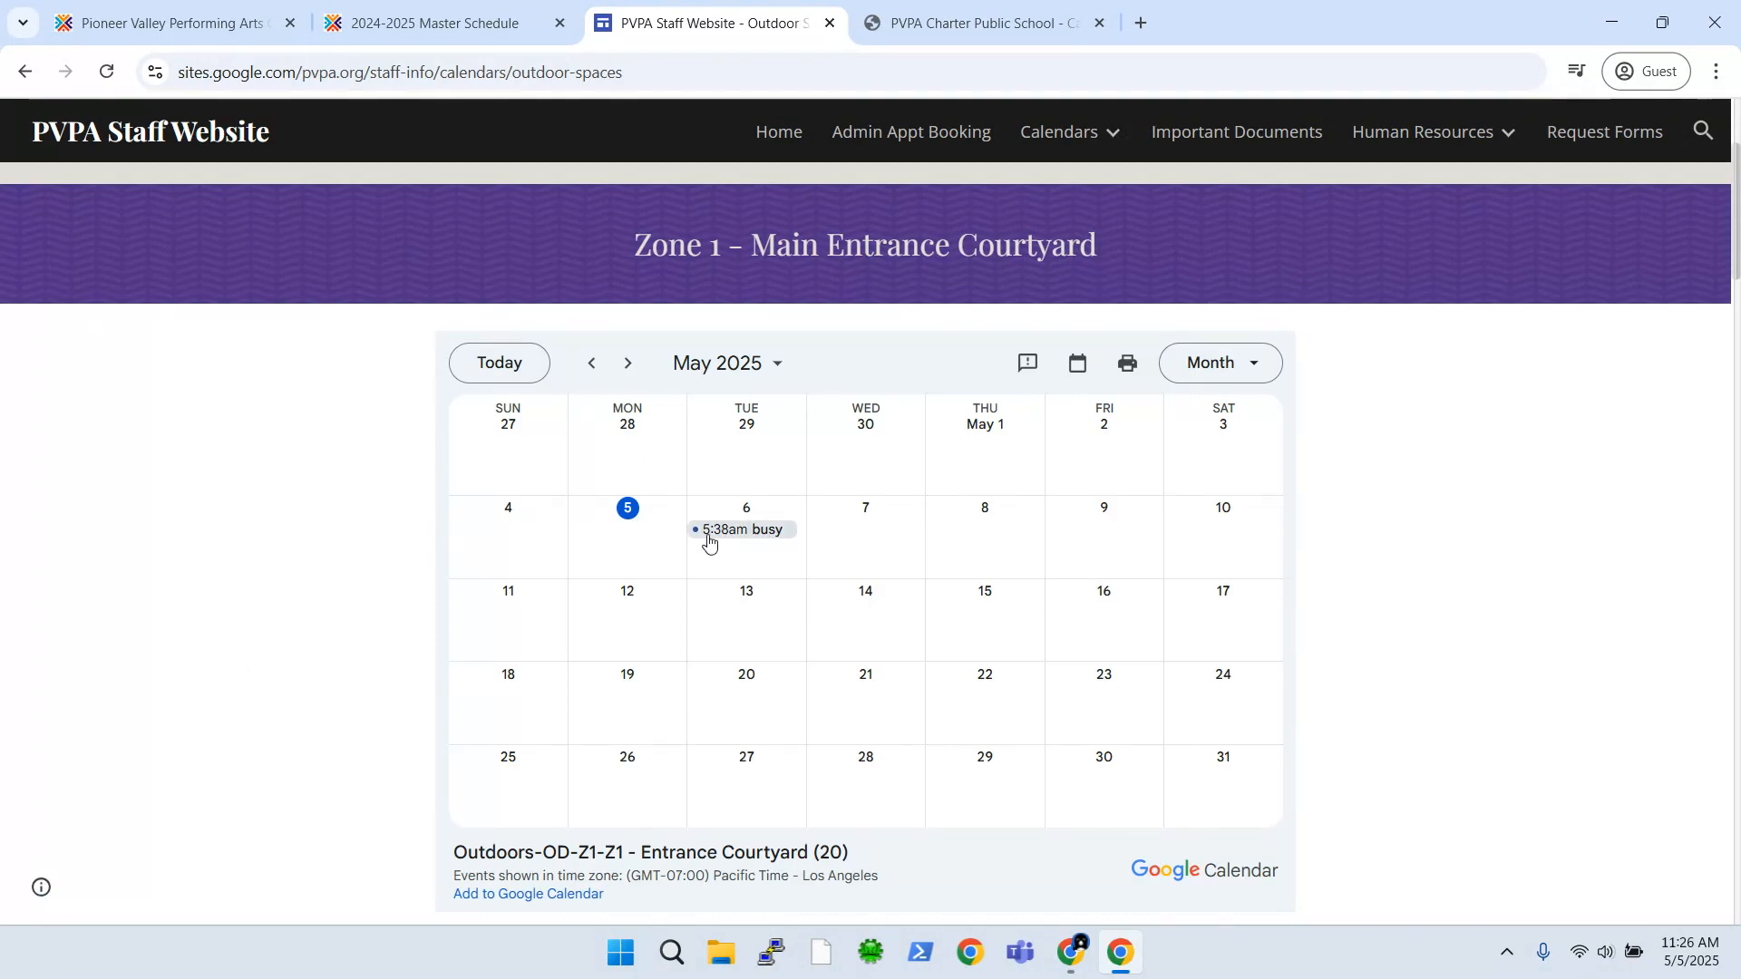
pyautogui.click(979, 23)
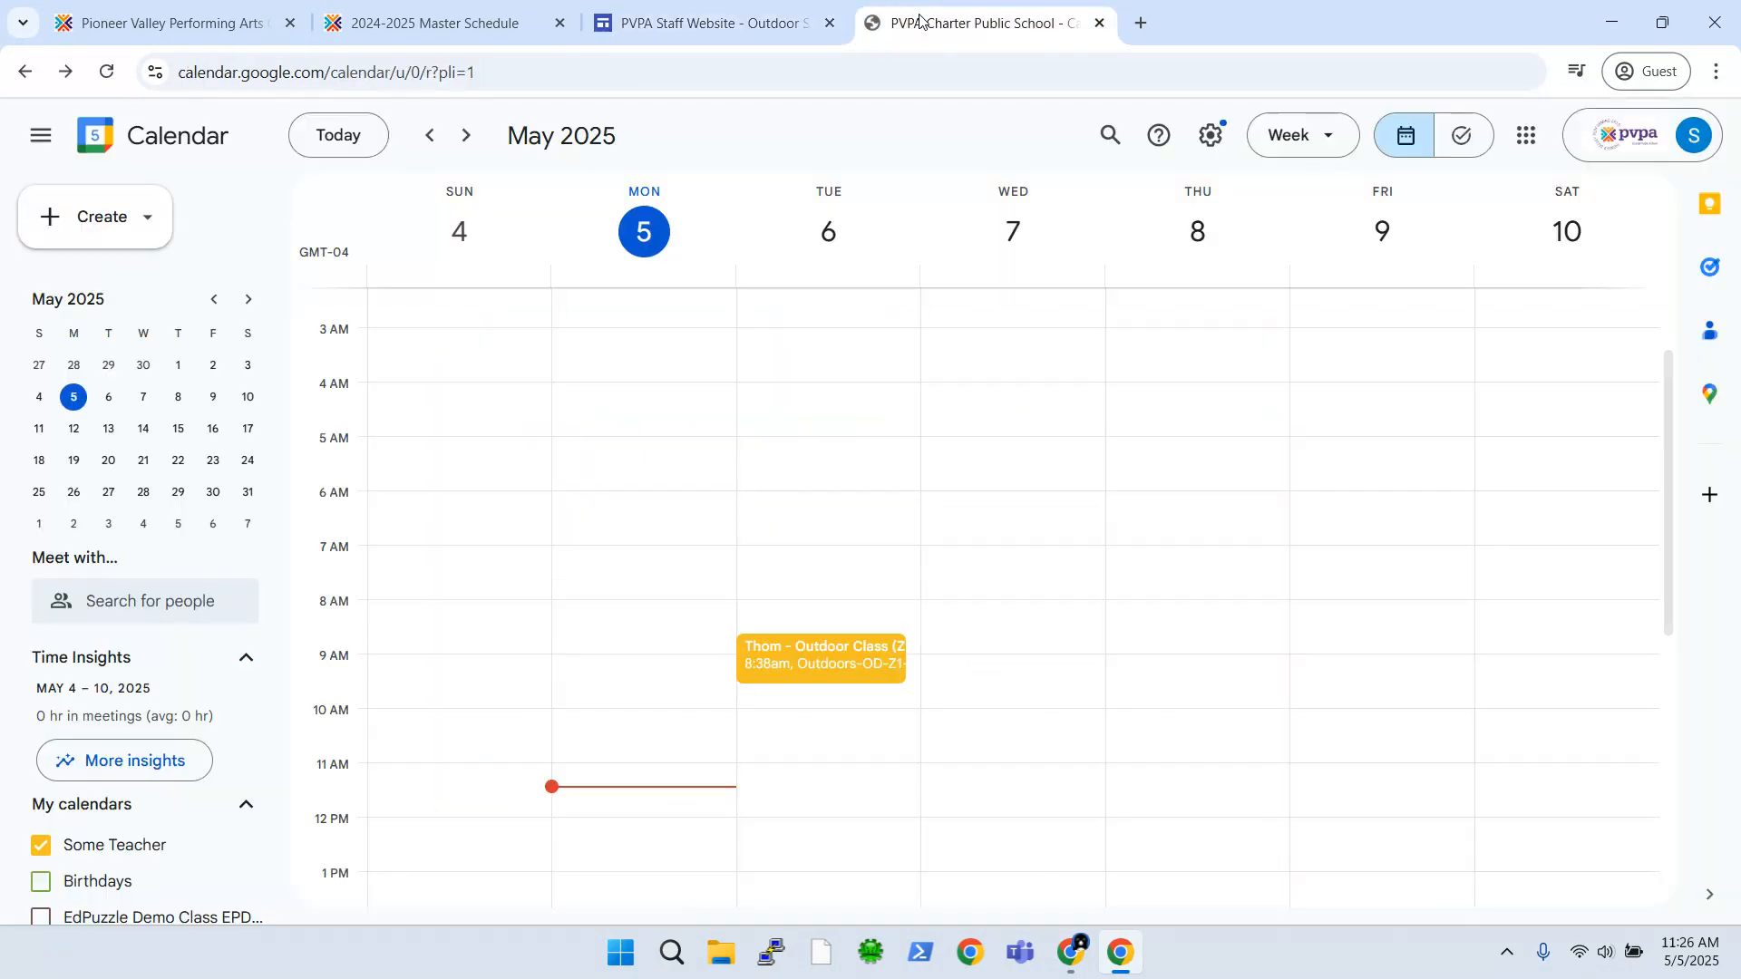
pyautogui.click(750, 18)
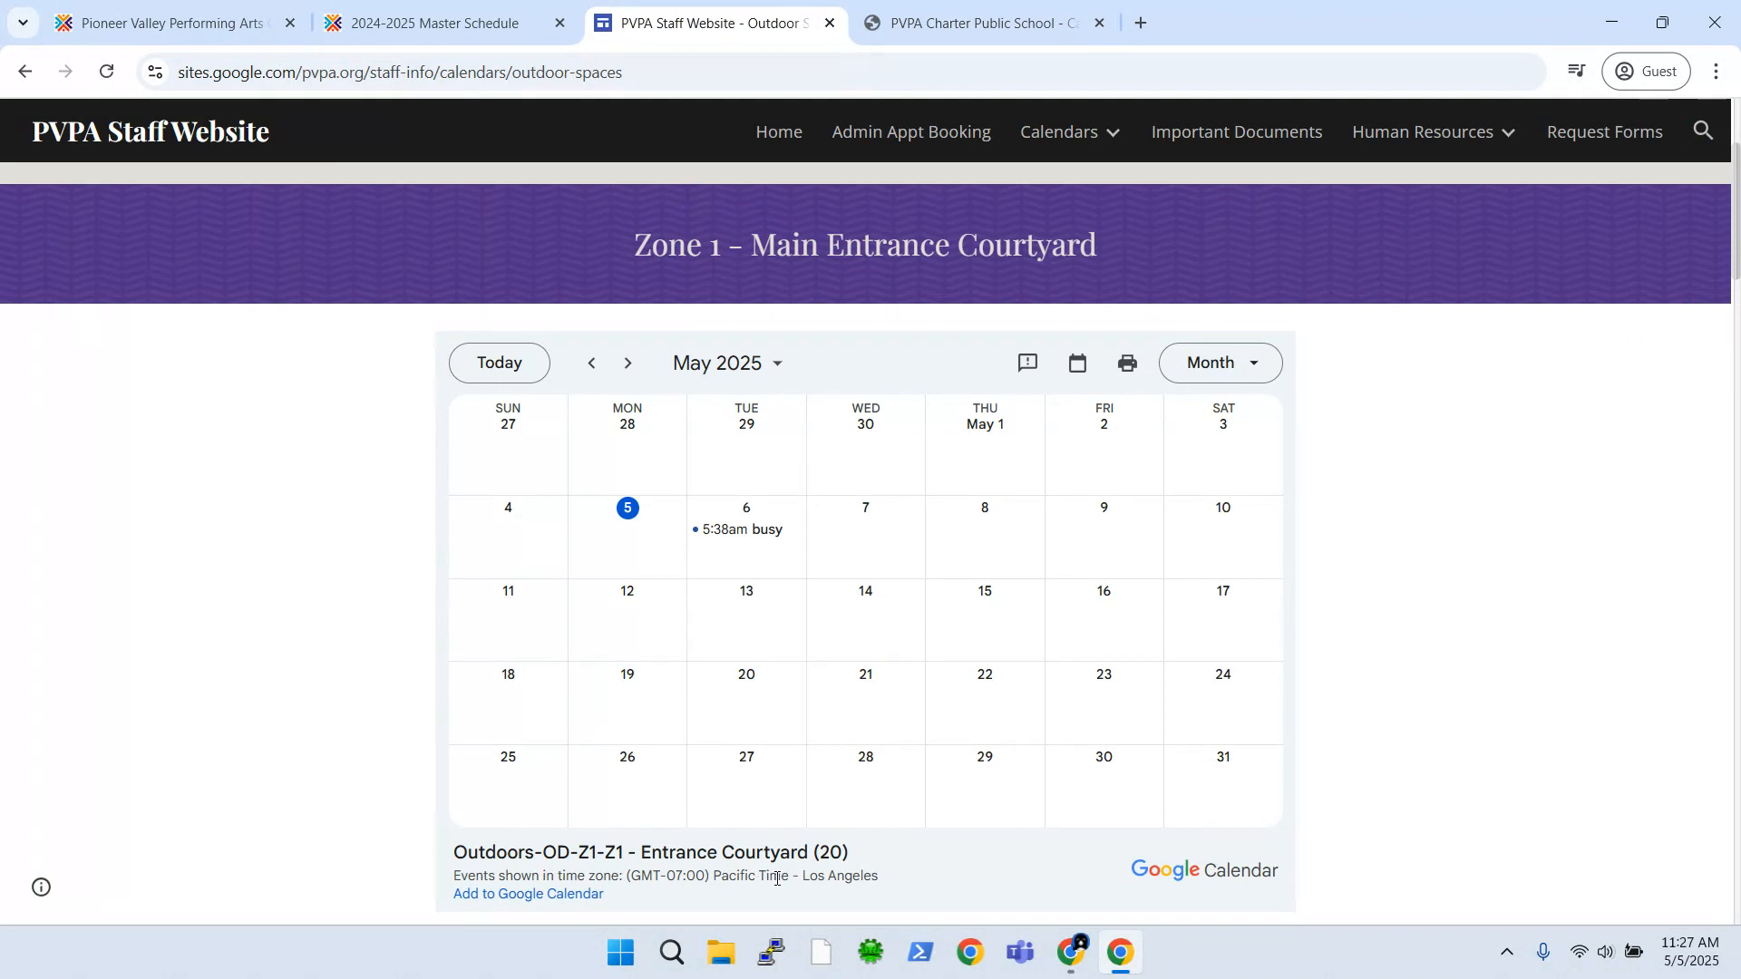
pyautogui.click(750, 529)
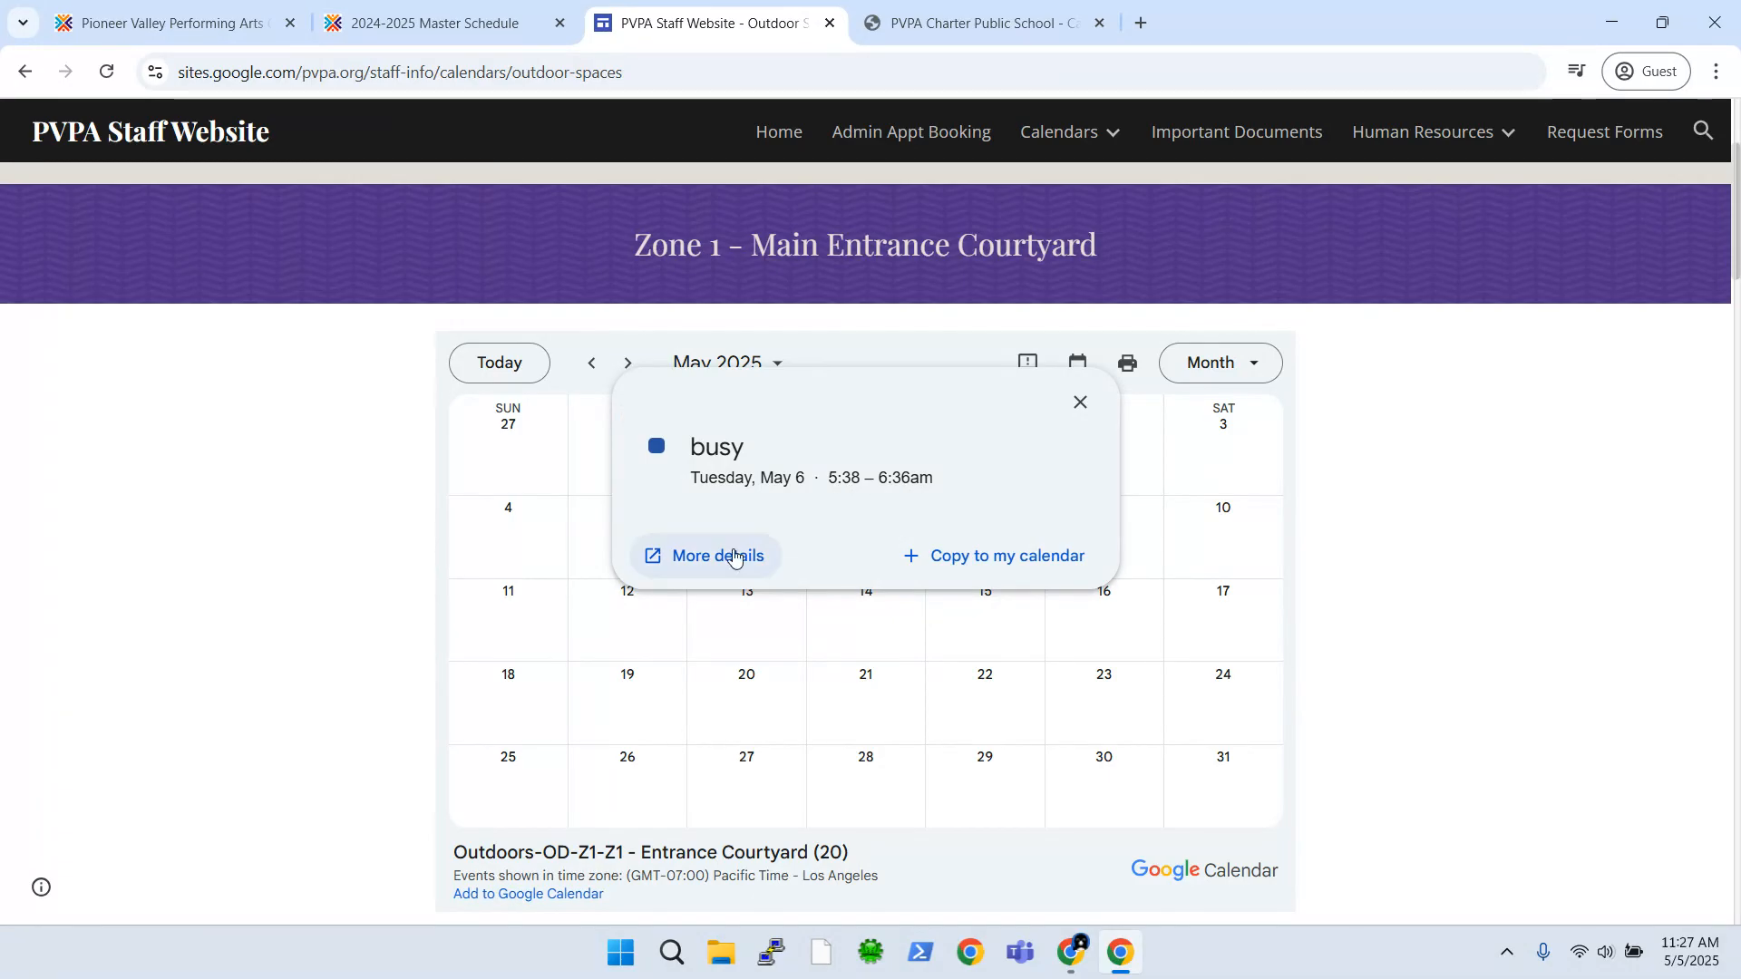
pyautogui.click(1079, 403)
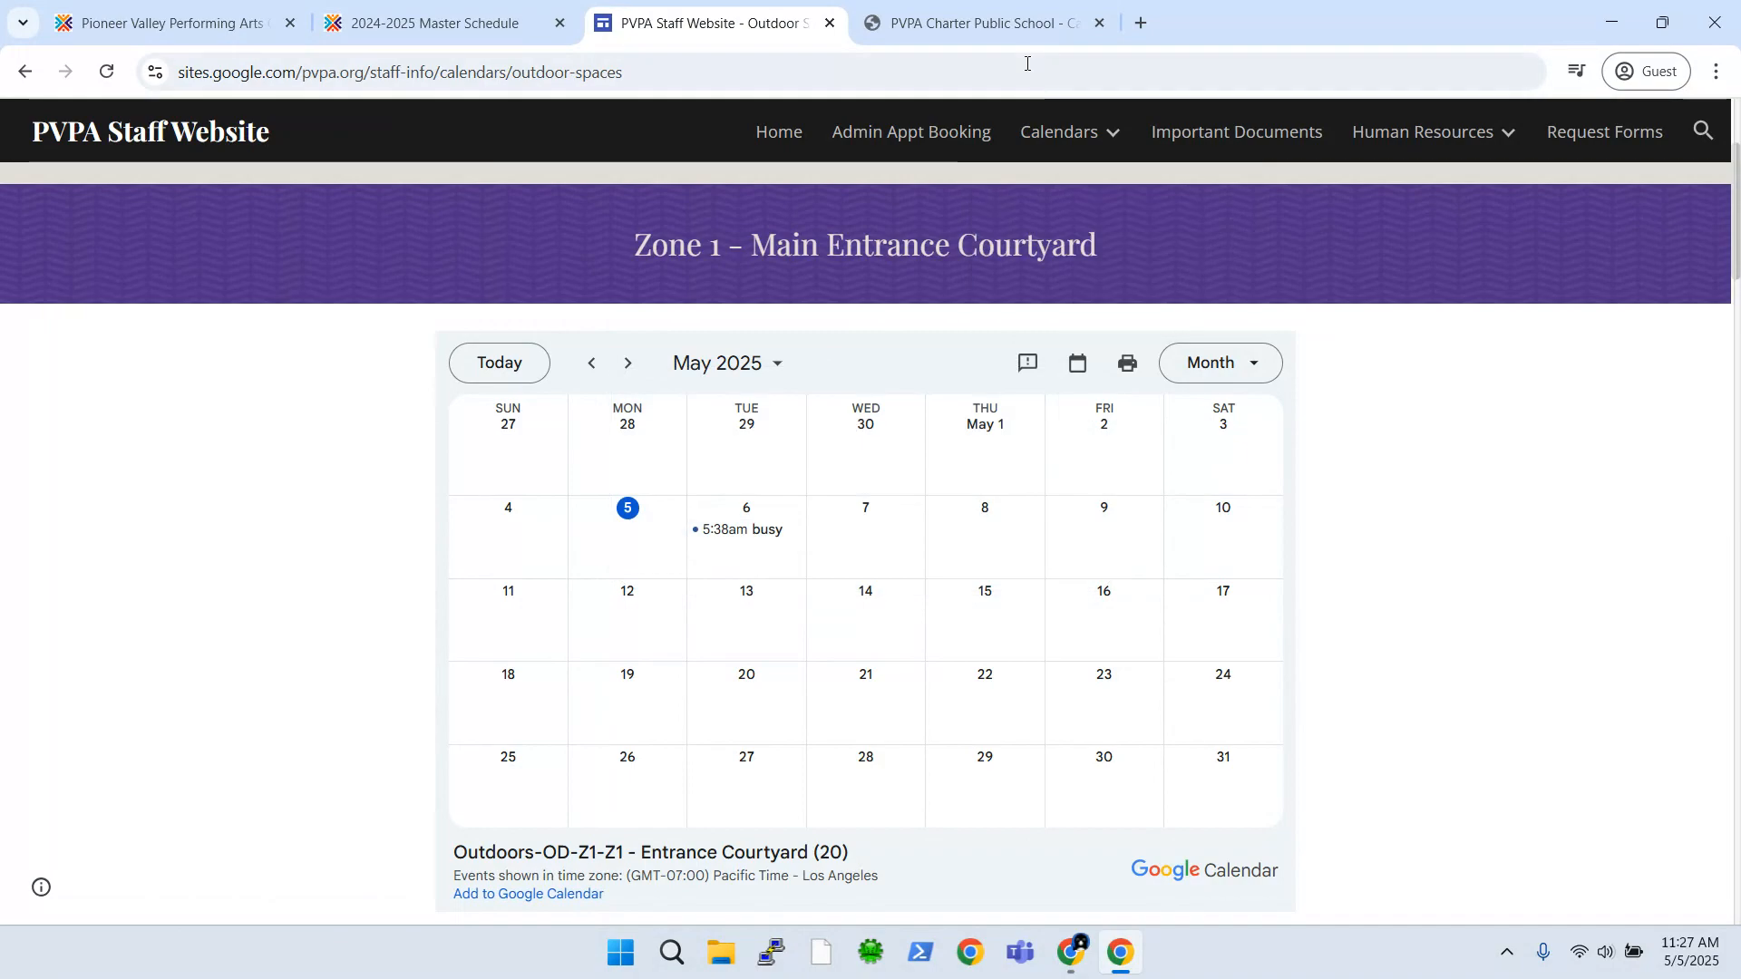
# Step: In Google Calendar, start a Tuesday, May 6, 8:00am to 9:00am event, check which outdoor zones are available, and discard the draft
pyautogui.click(1013, 20)
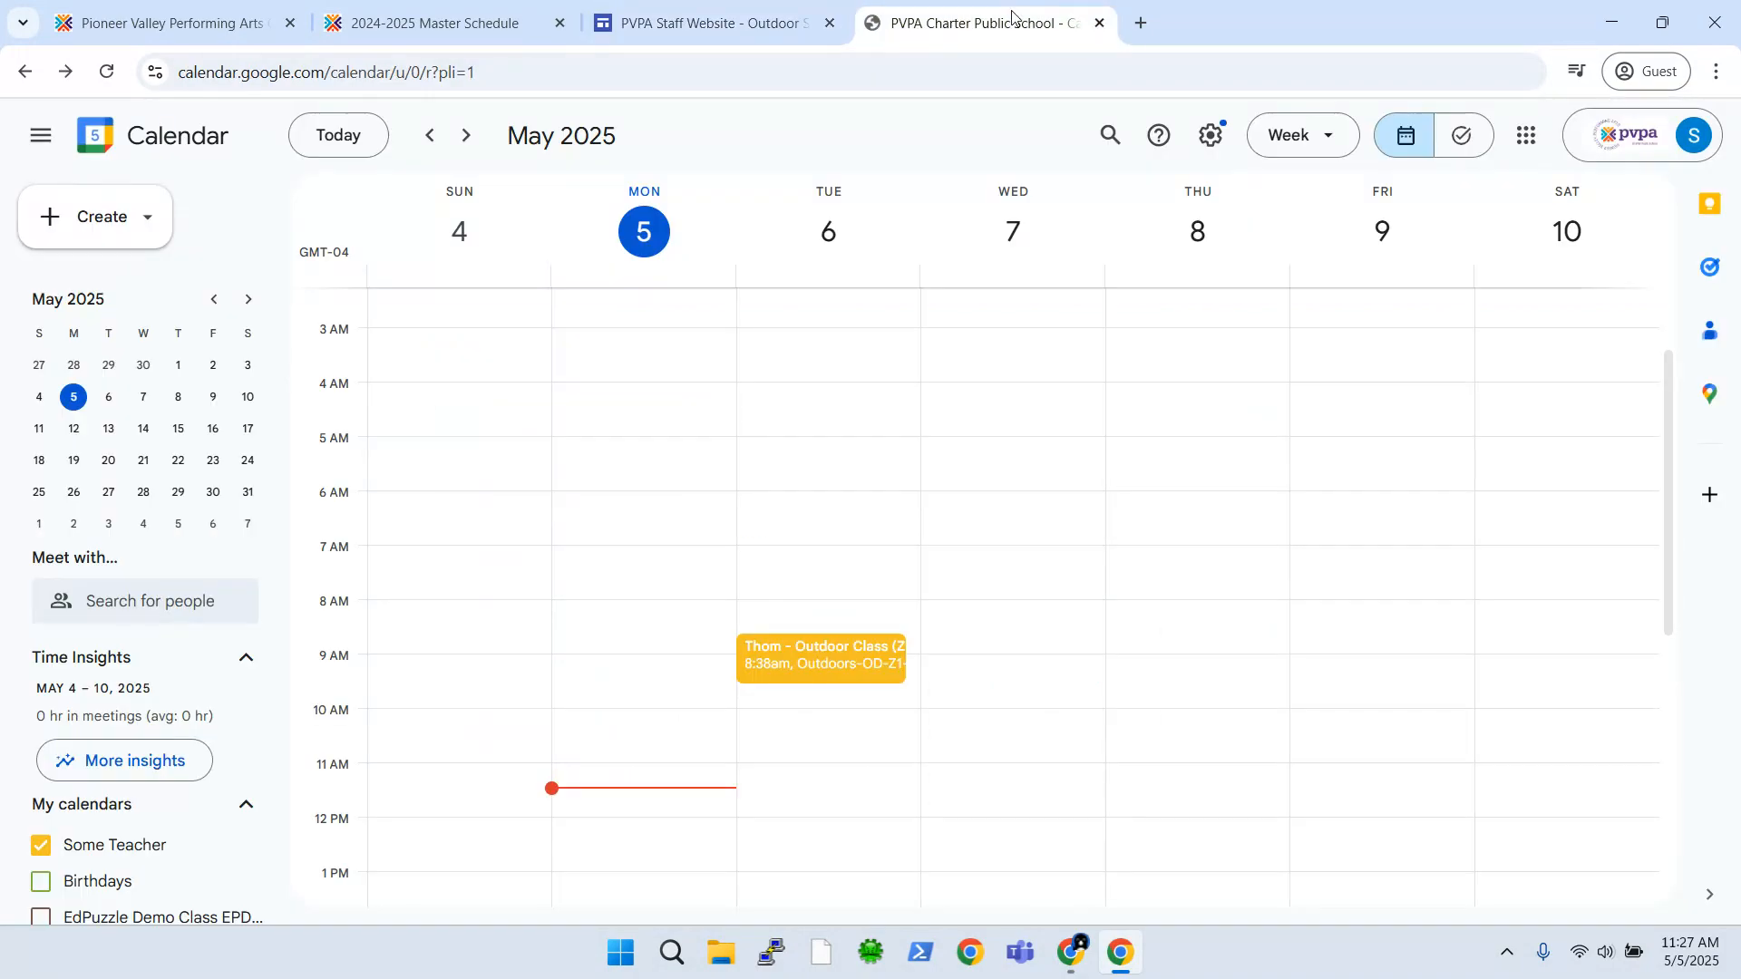
pyautogui.click(915, 626)
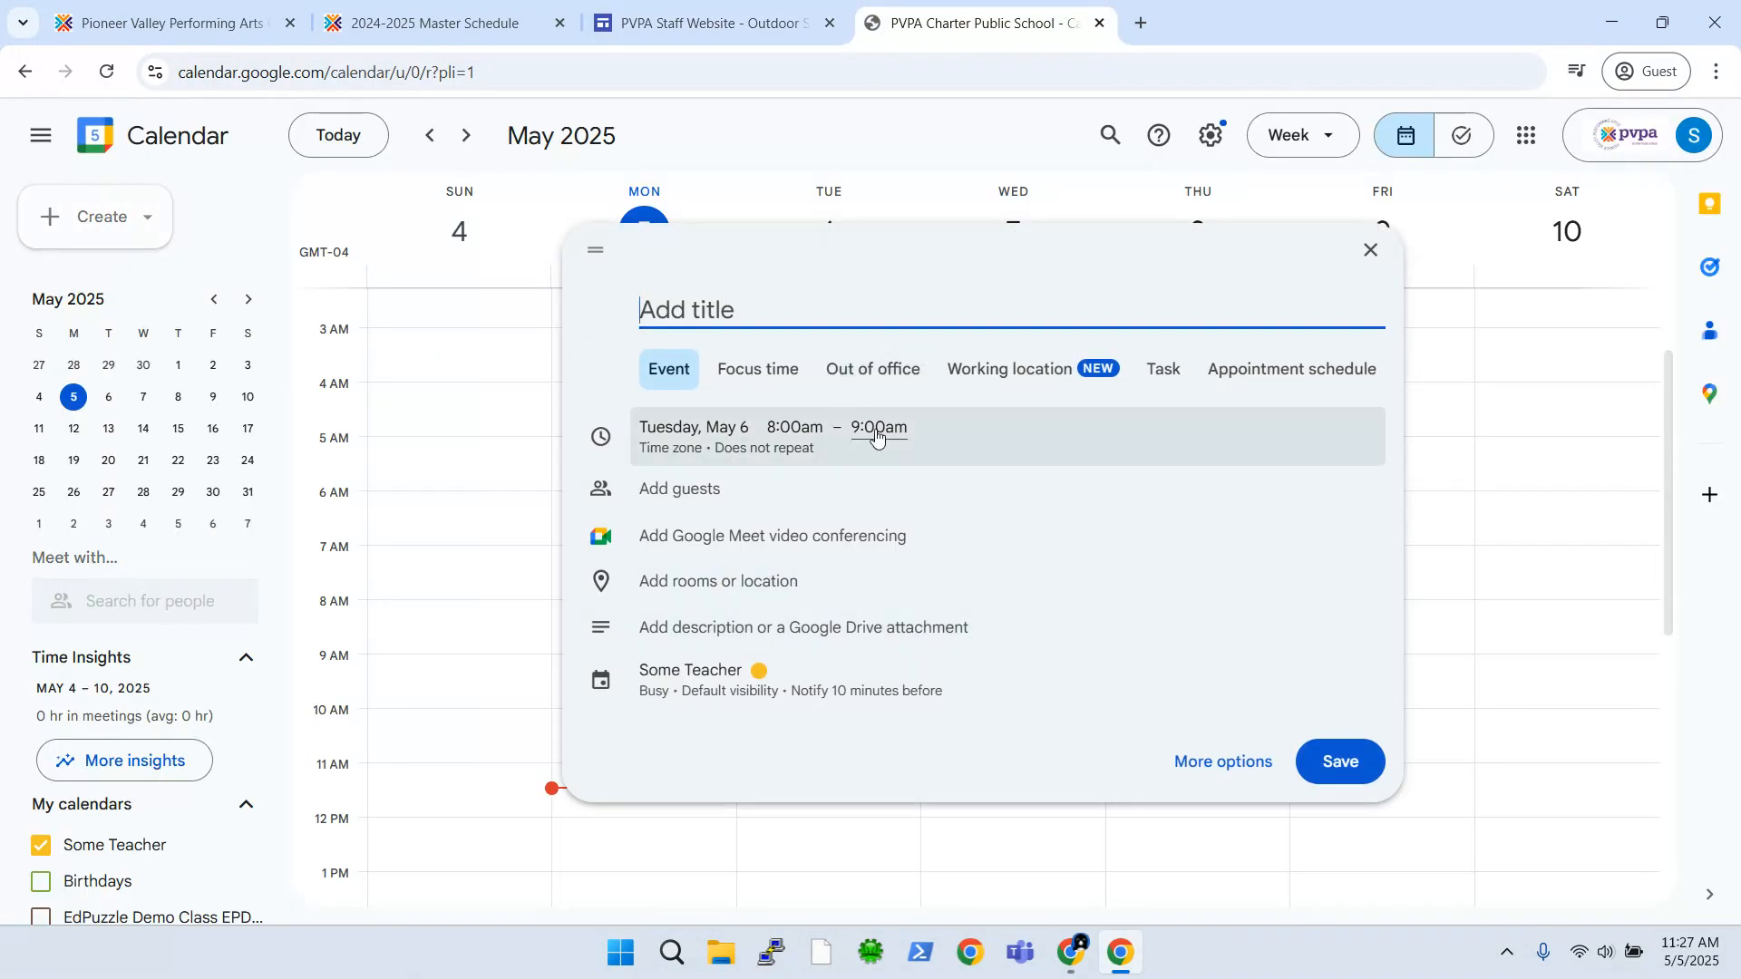
pyautogui.click(696, 588)
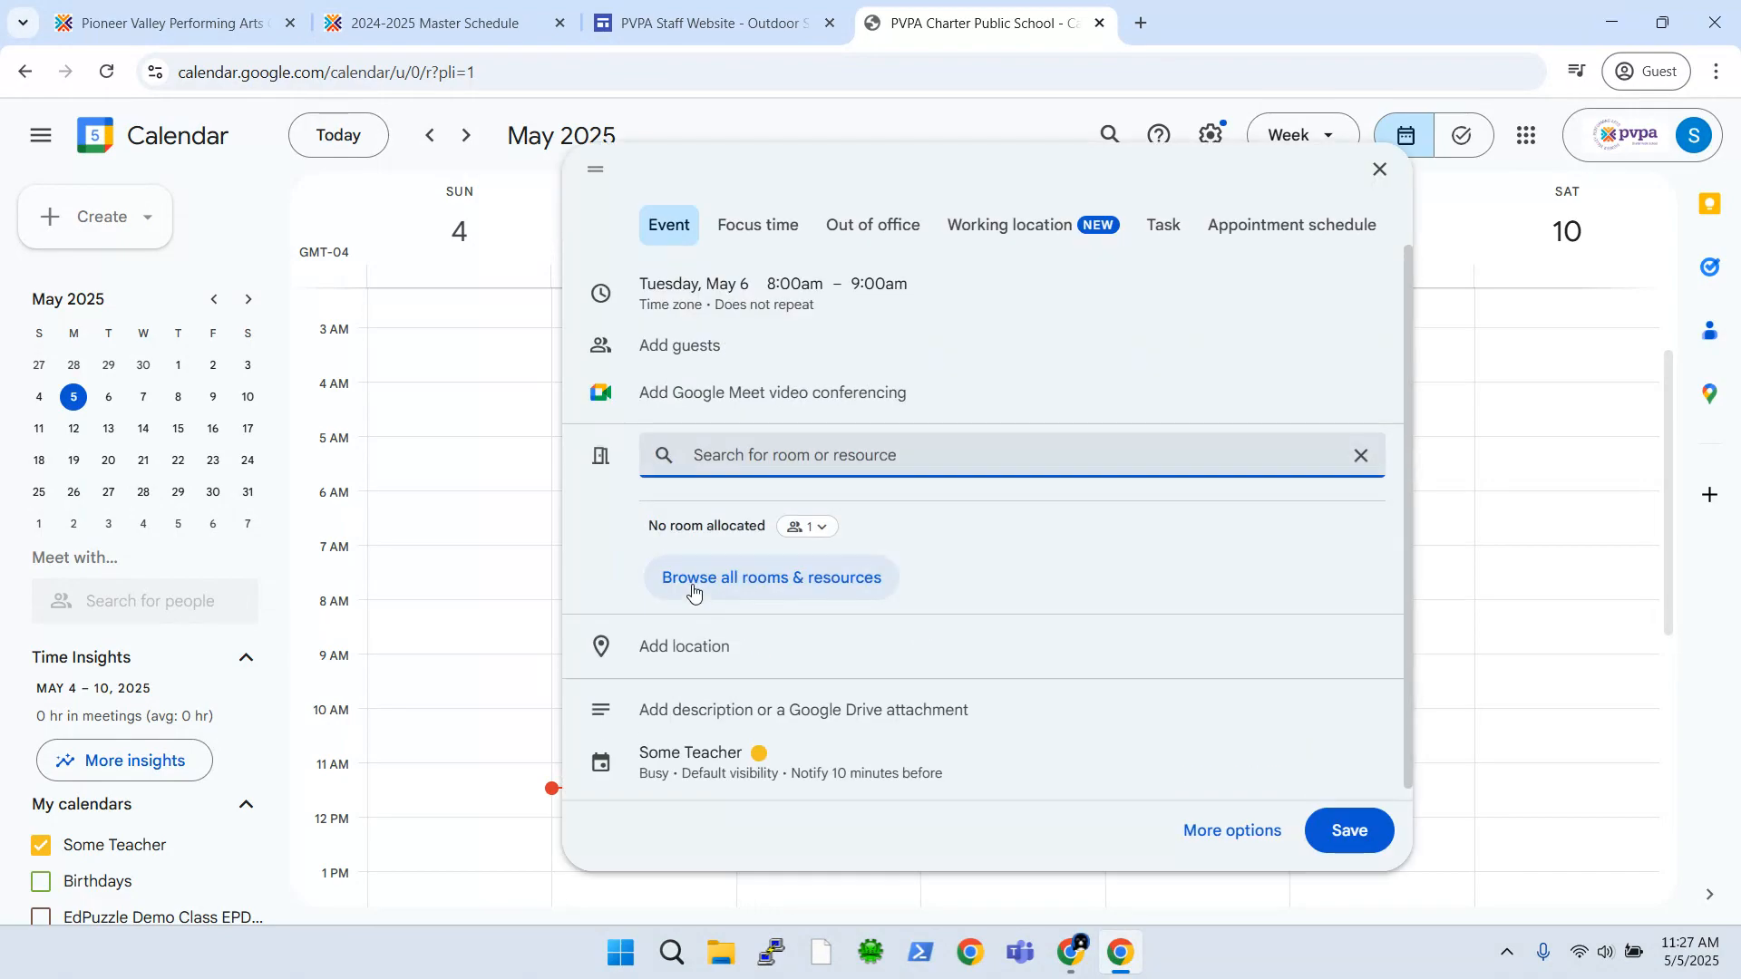
pyautogui.write('z')
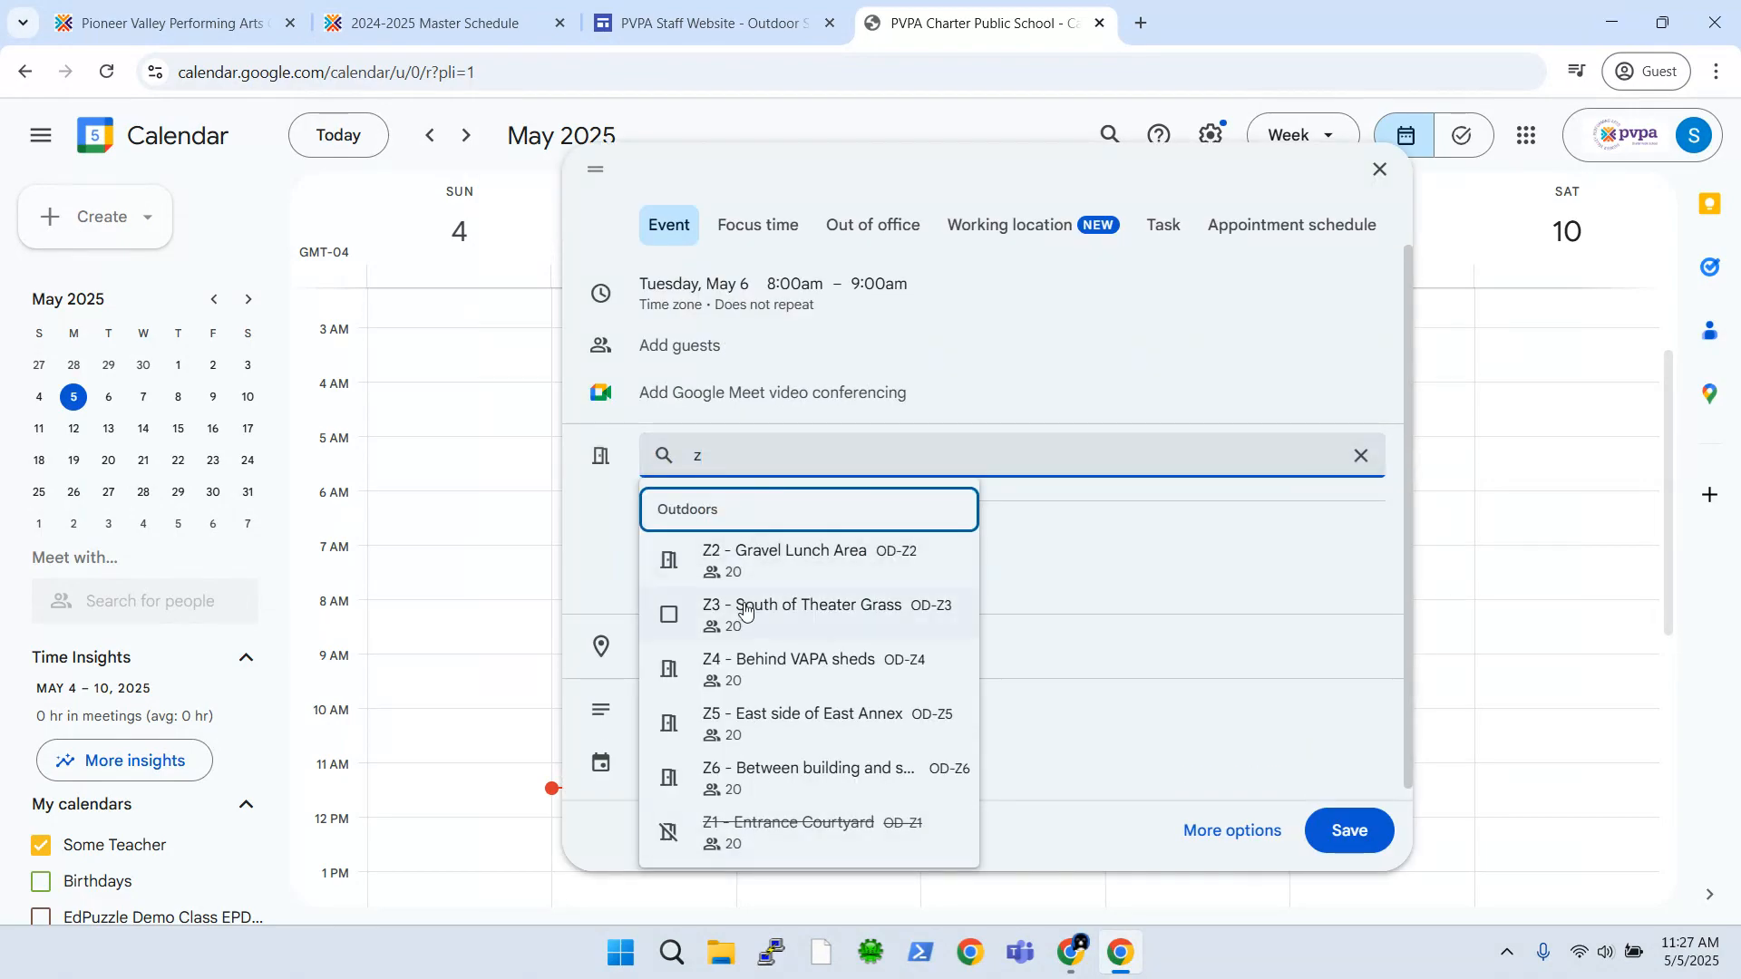
pyautogui.moveTo(711, 838)
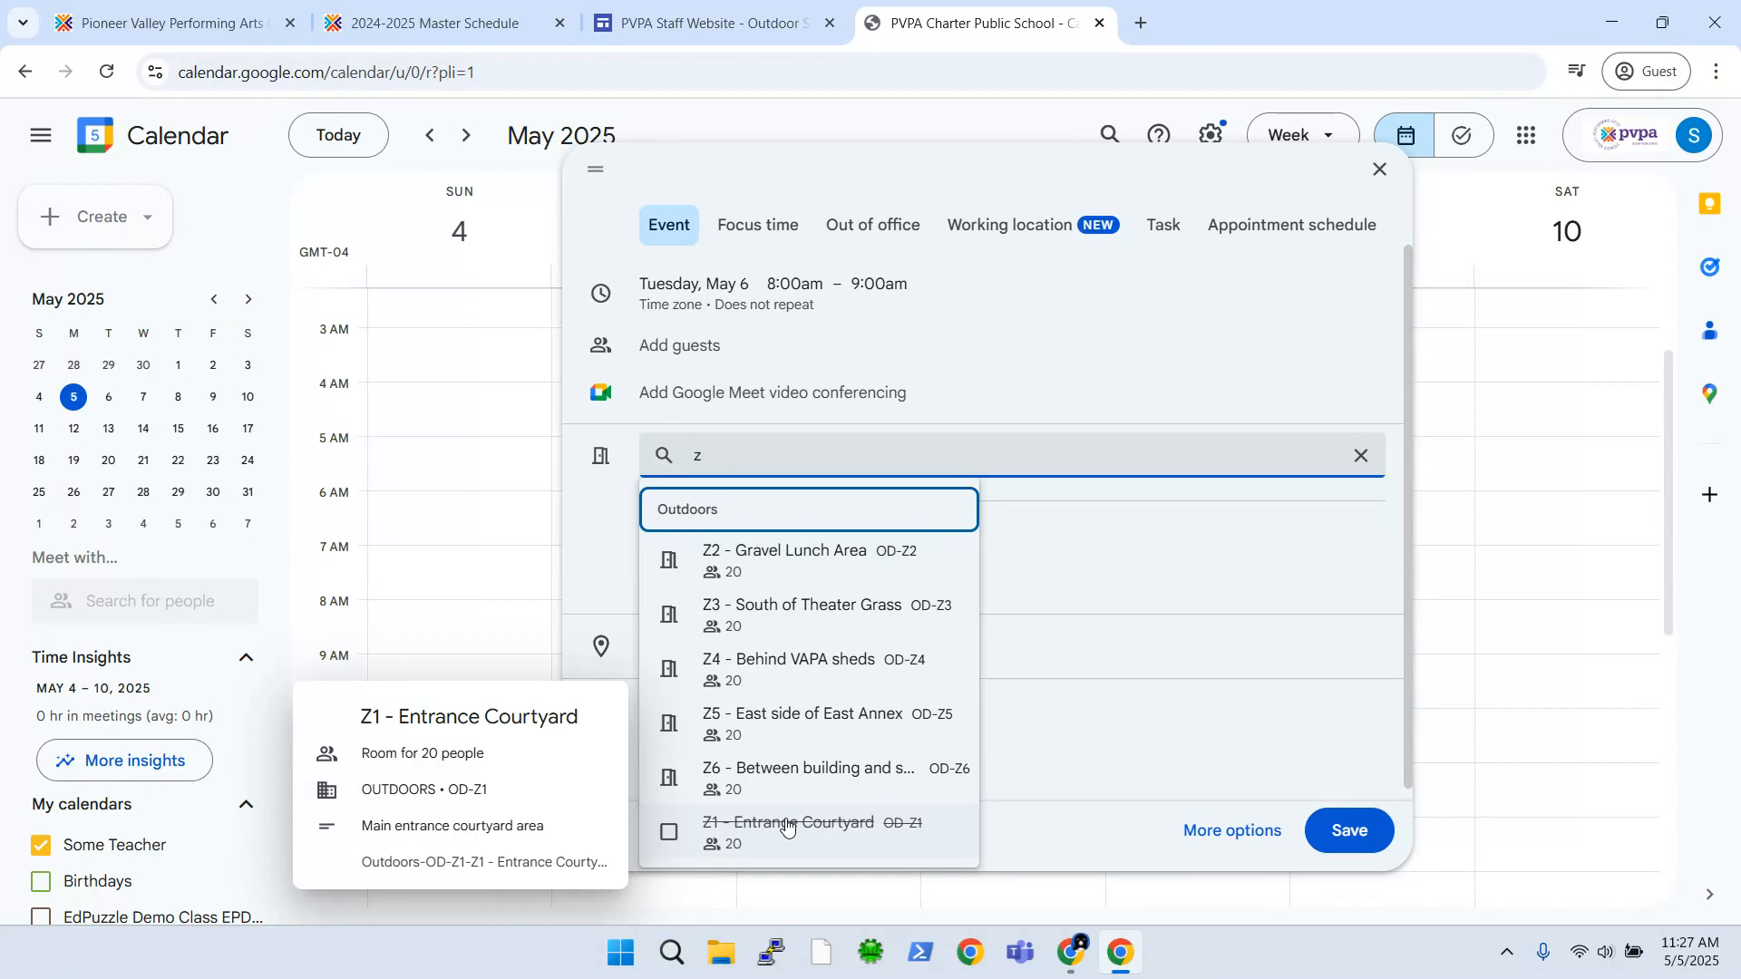
pyautogui.press('BackSpace')
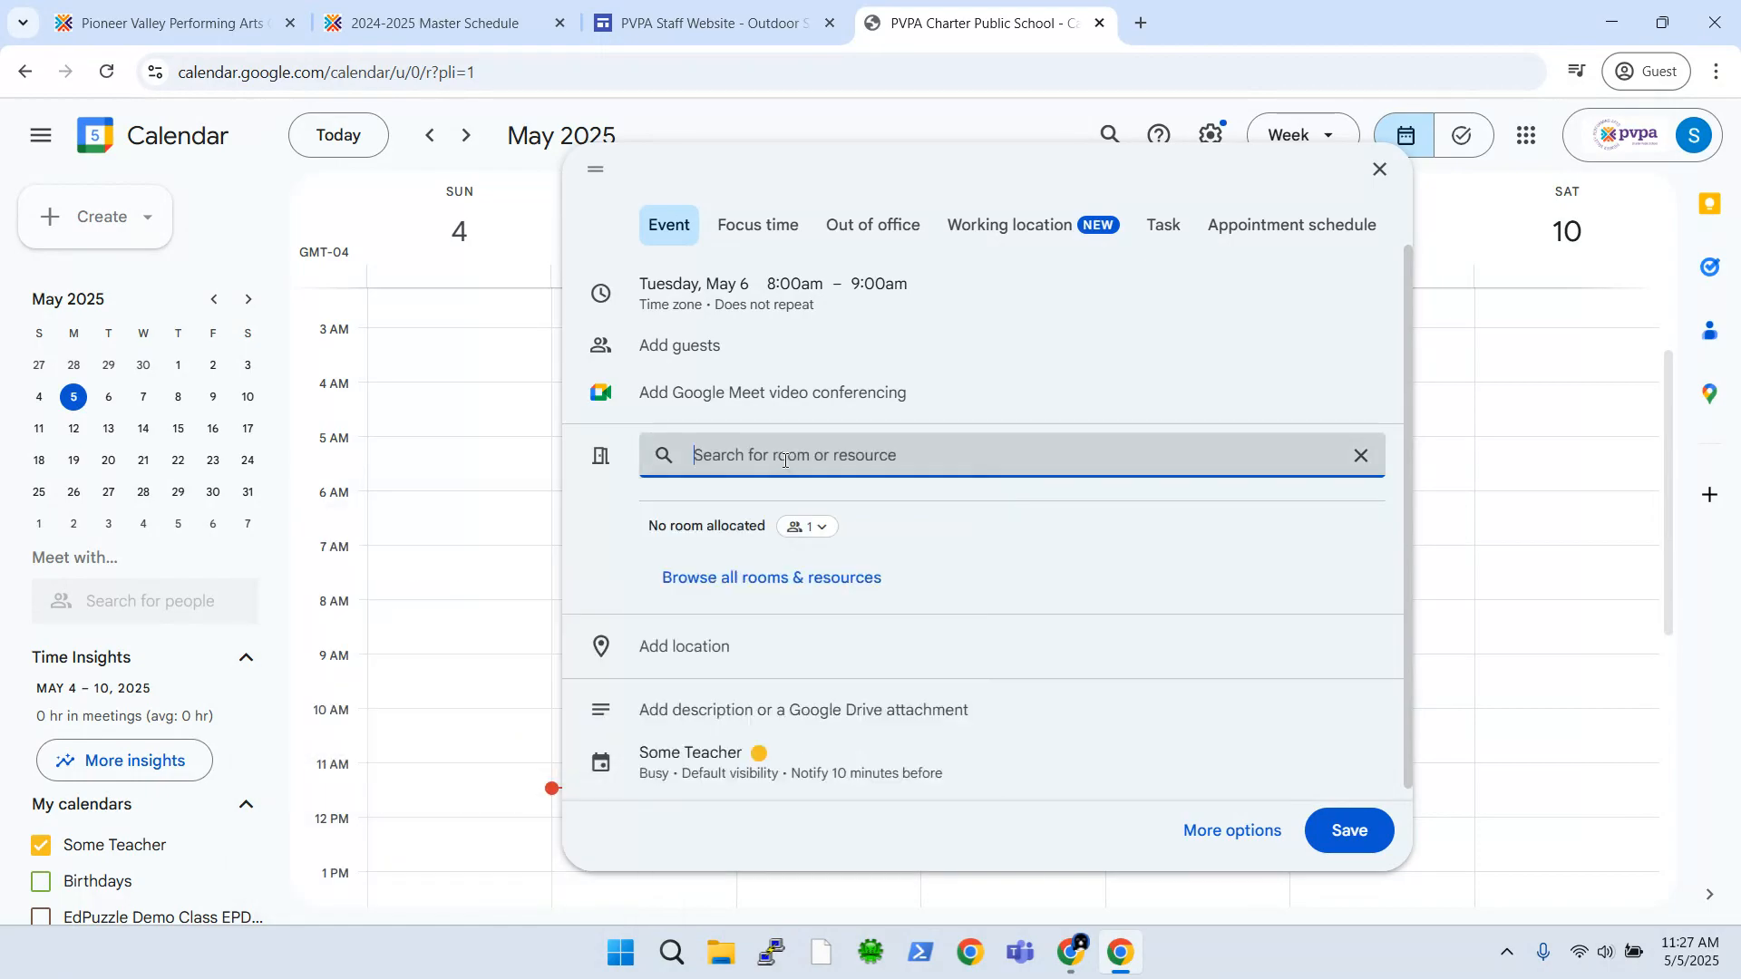
pyautogui.click(1380, 170)
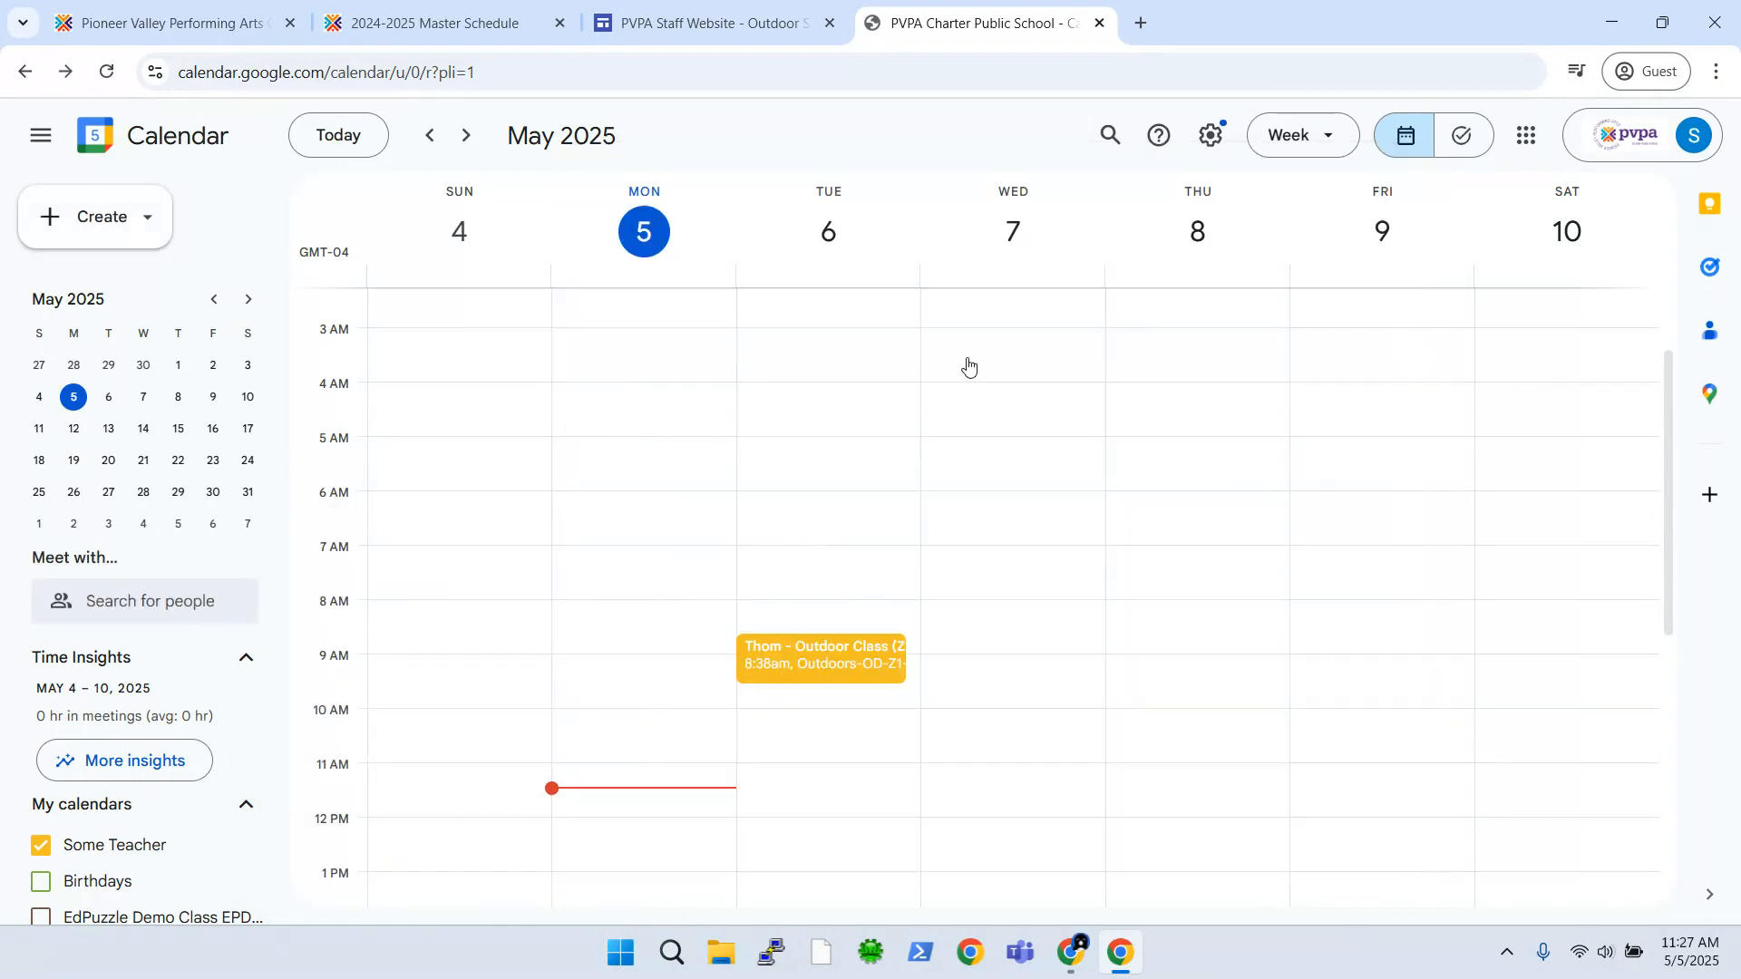
# Step: Delete the Tuesday outdoor class event and reload the Zone 1 calendar on the staff website to check the booking
pyautogui.click(856, 649)
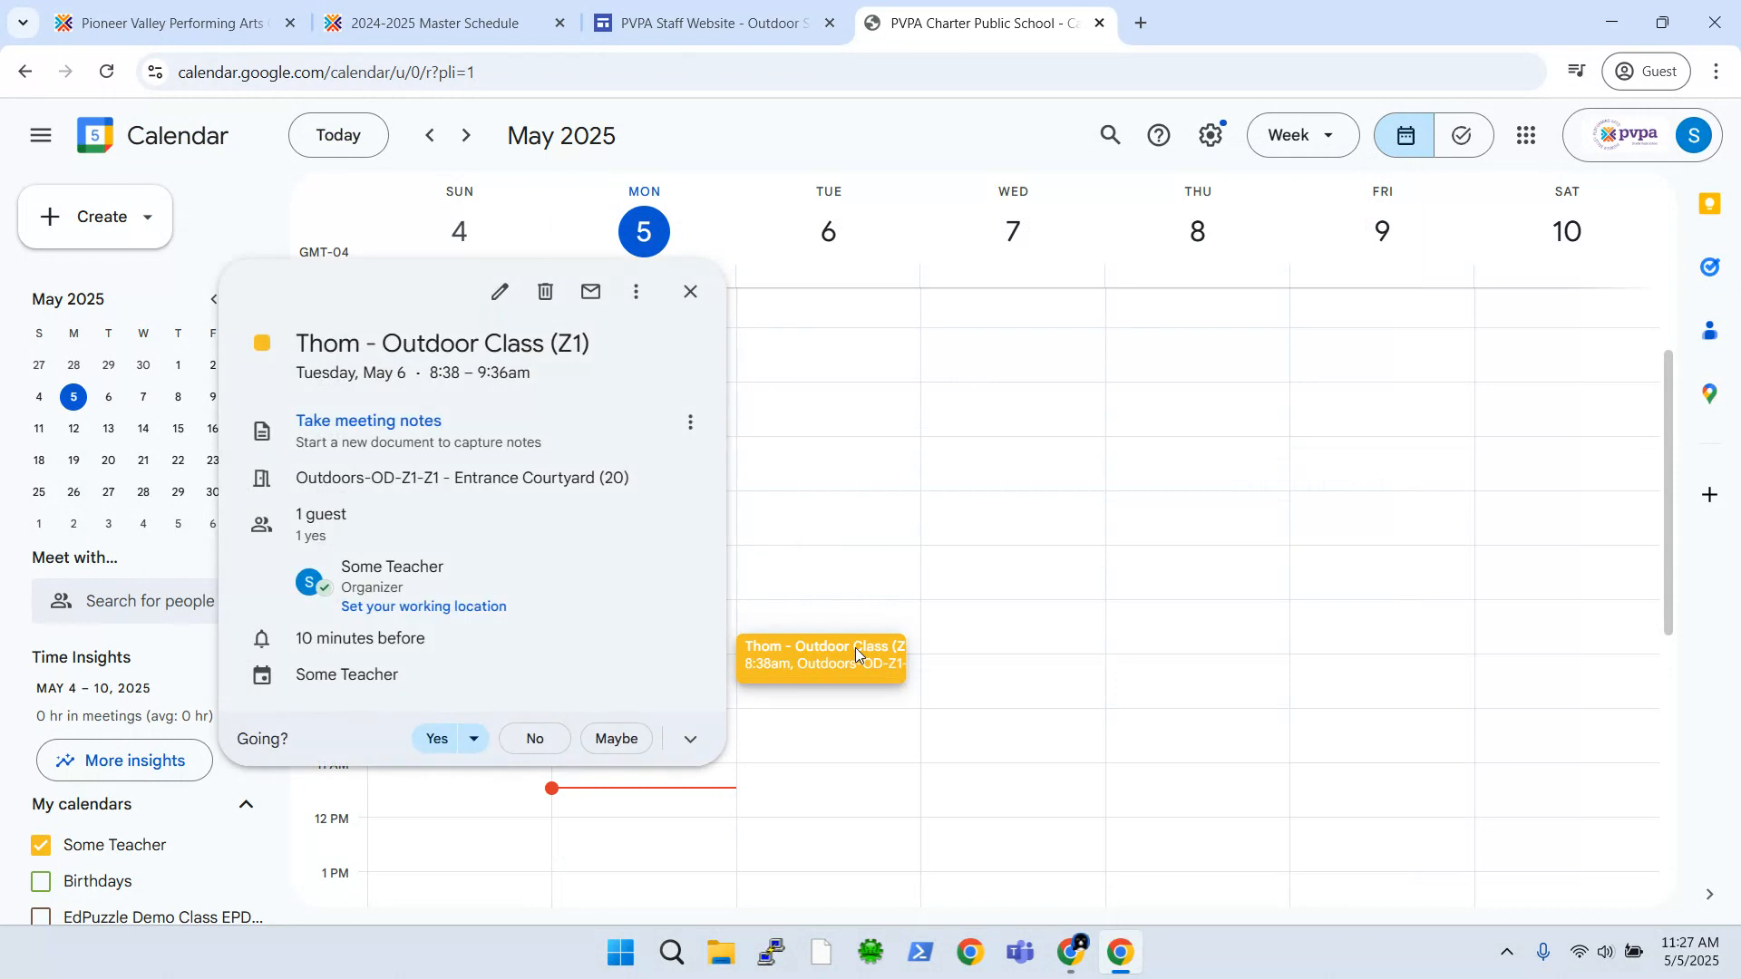
pyautogui.click(545, 291)
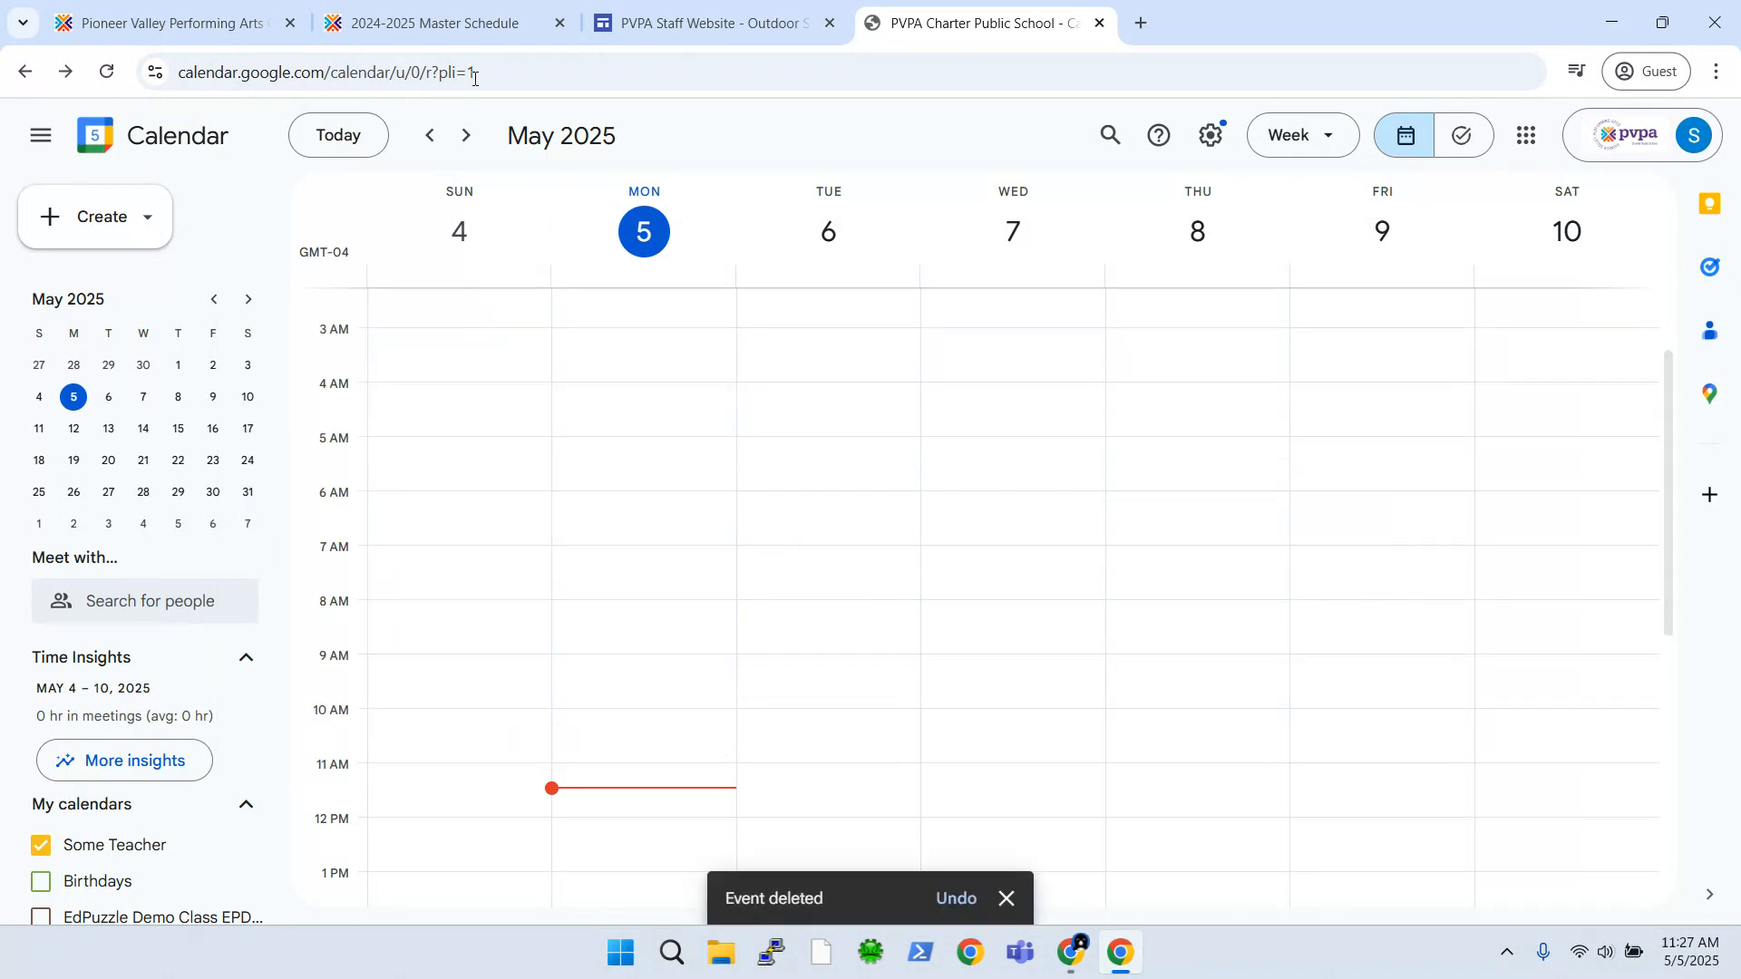
pyautogui.click(447, 18)
pyautogui.click(675, 26)
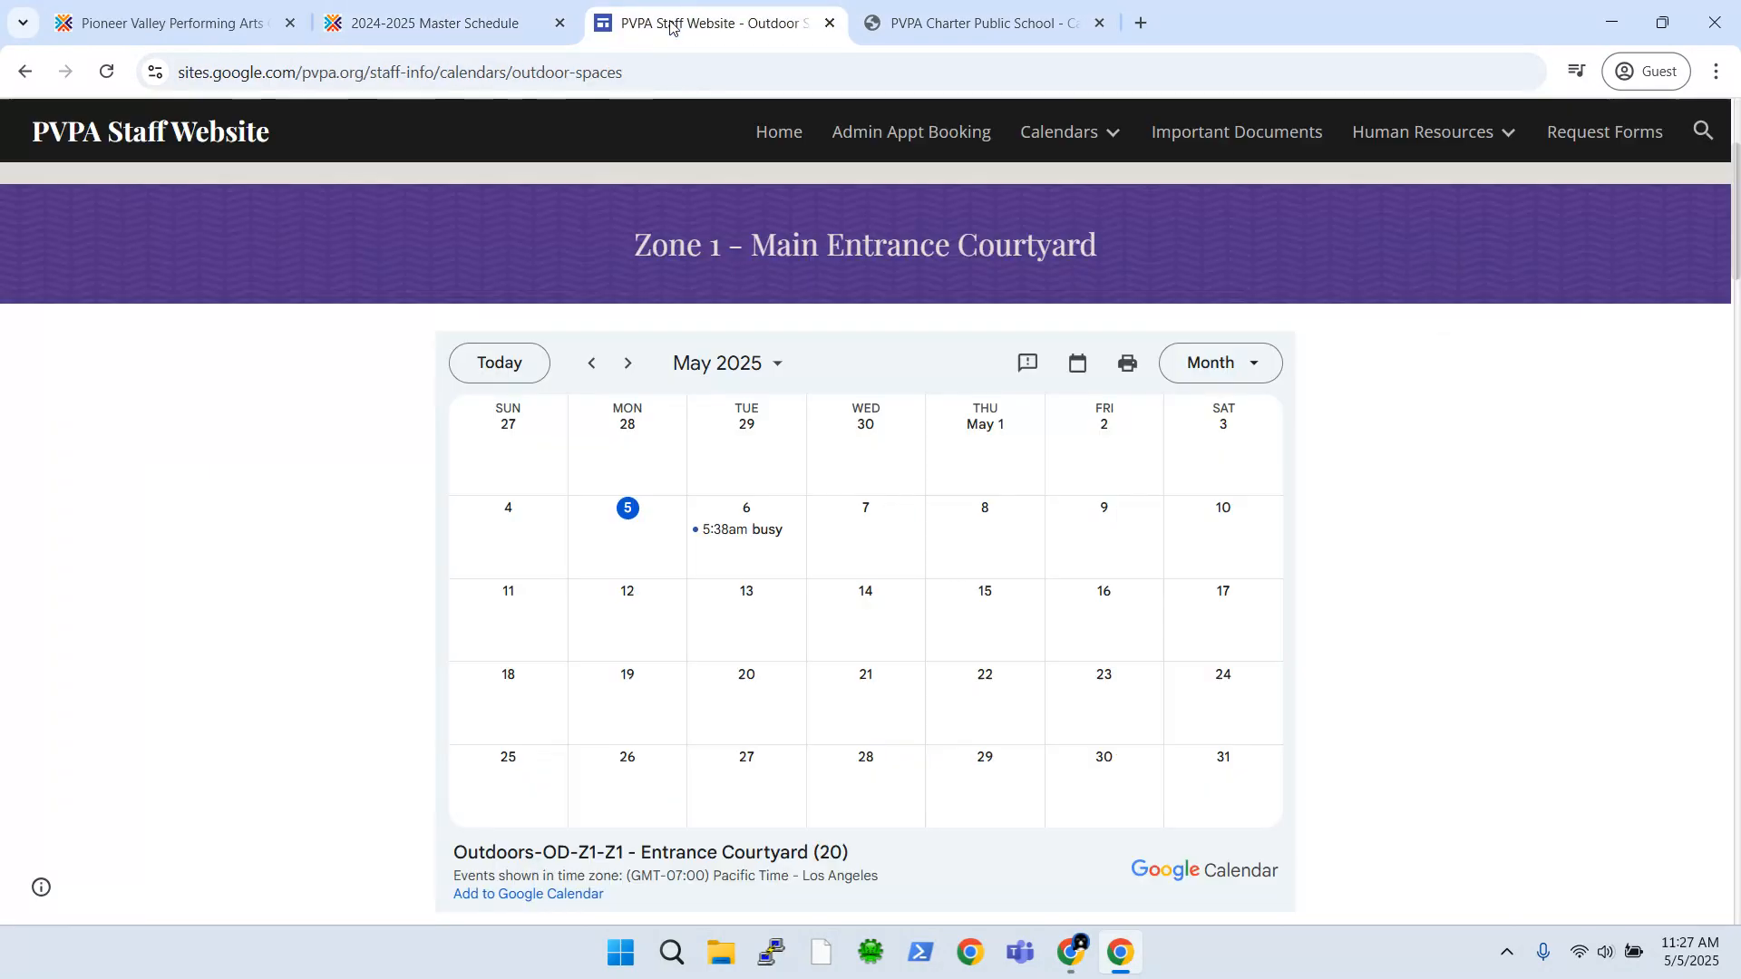
pyautogui.click(105, 73)
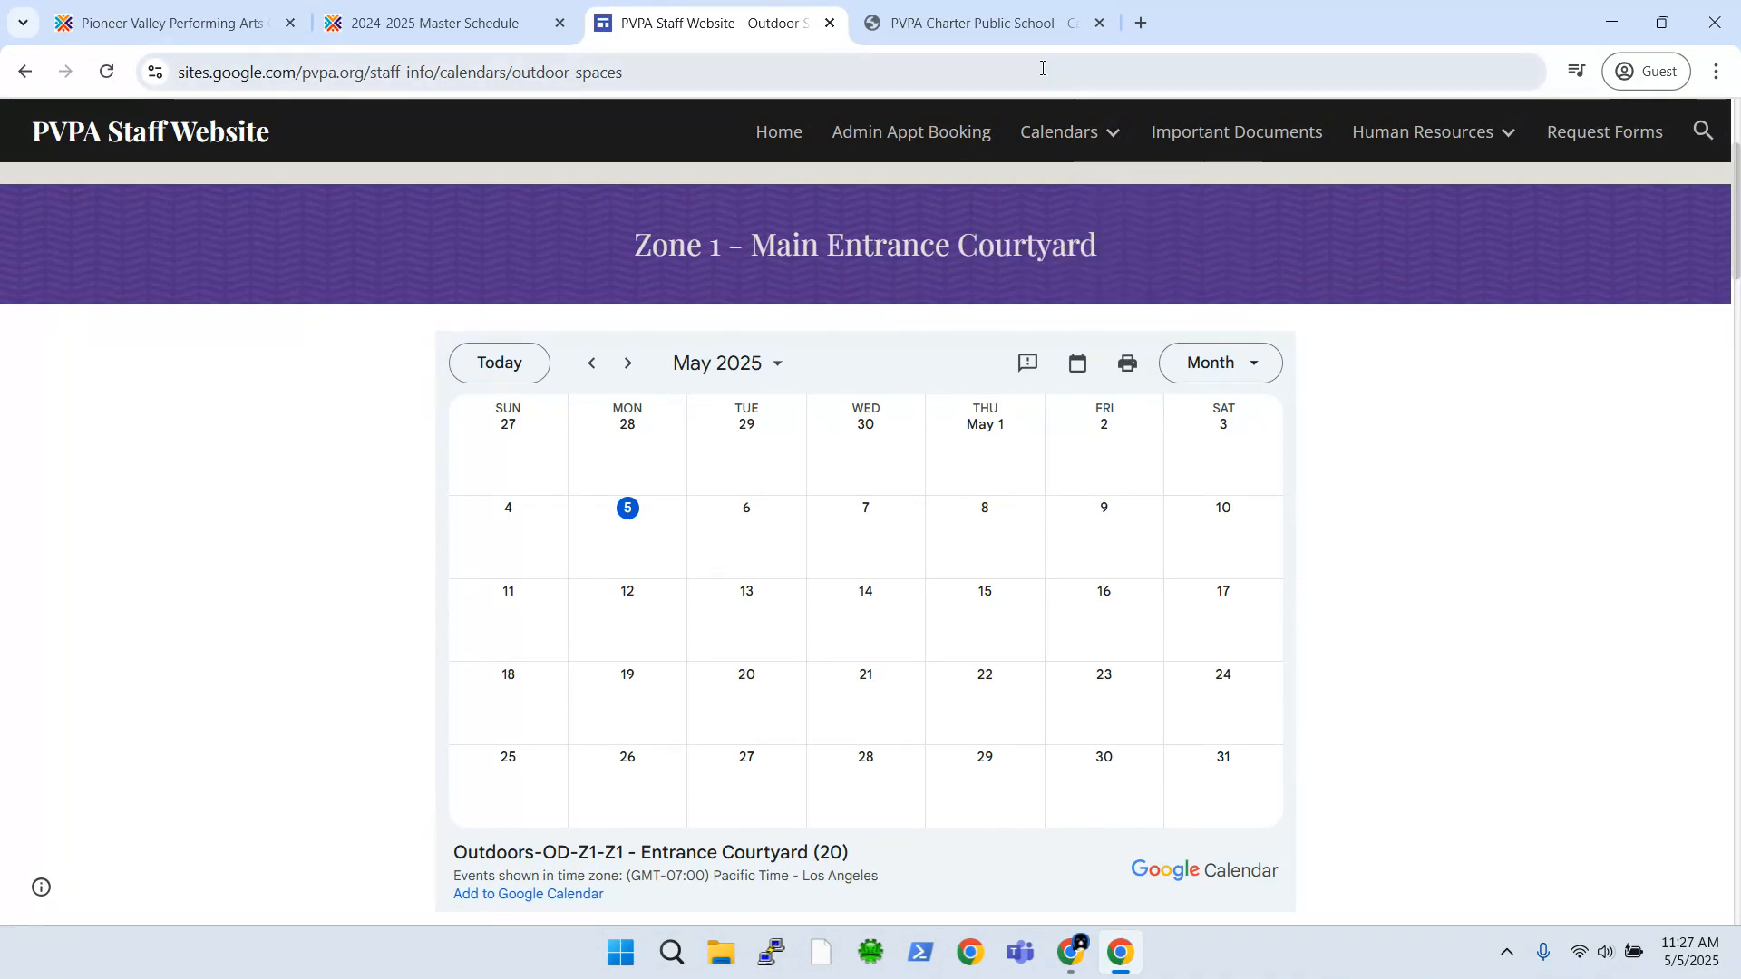
# Step: Create a new Google Calendar event with full options, titled with the teacher's name followed by "- Outdoor Class (Z1)"
pyautogui.click(1038, 30)
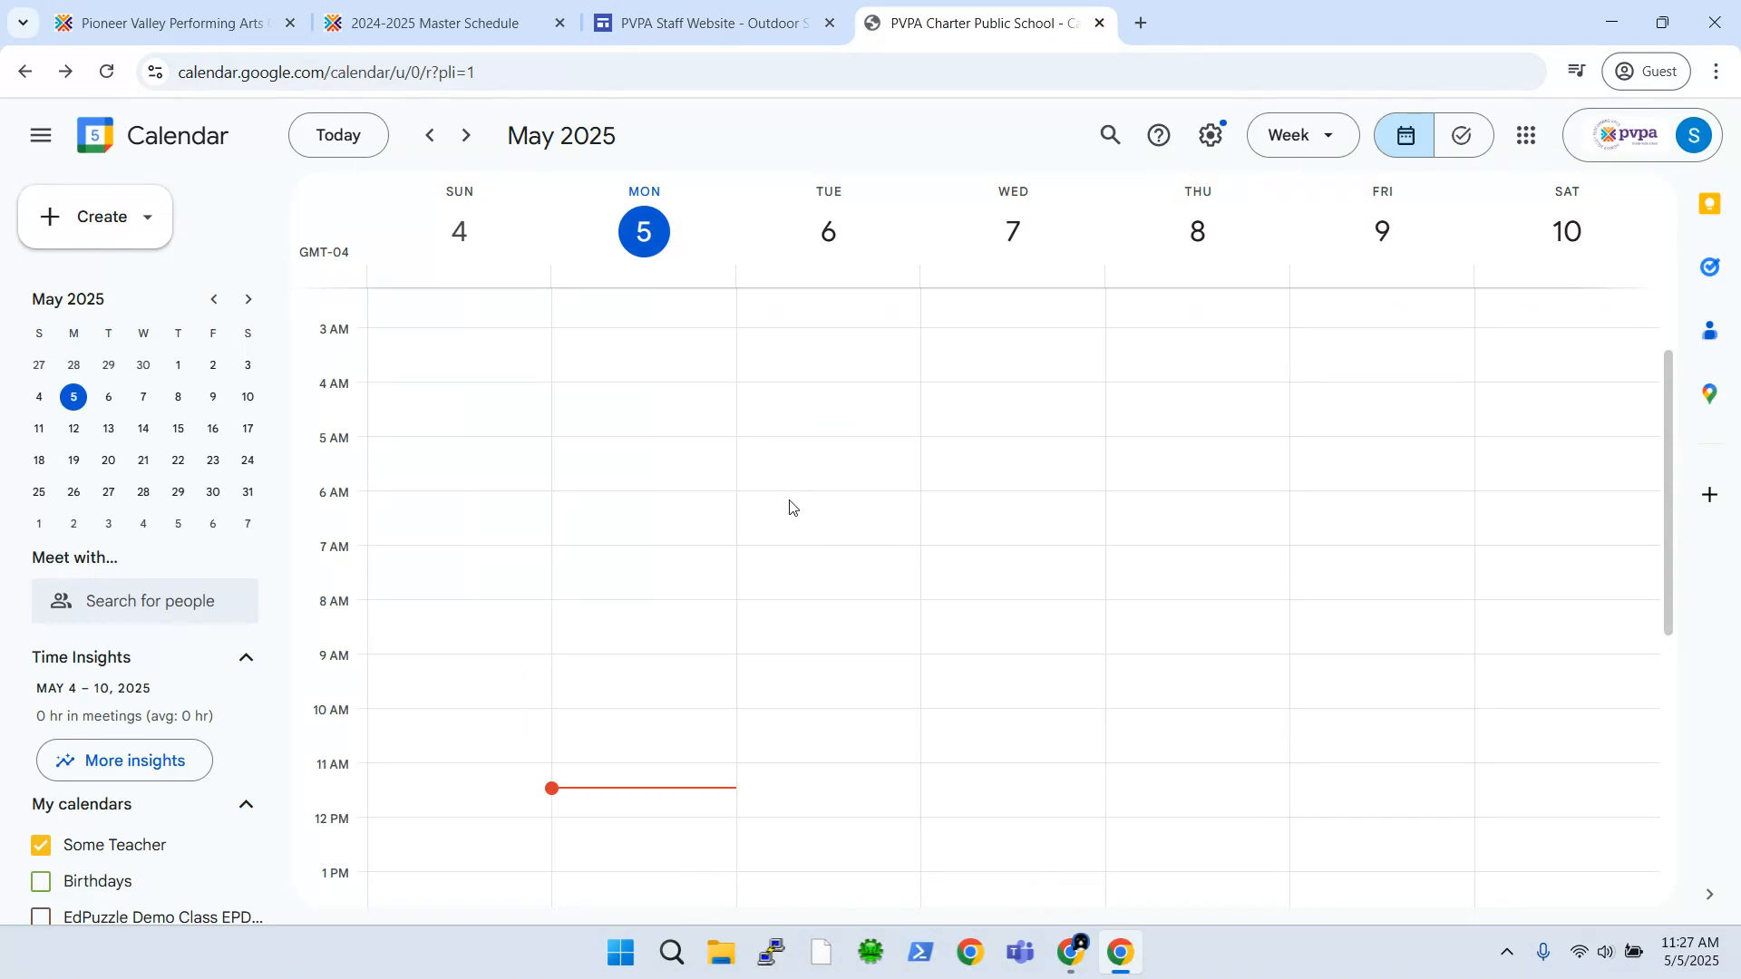
pyautogui.click(78, 231)
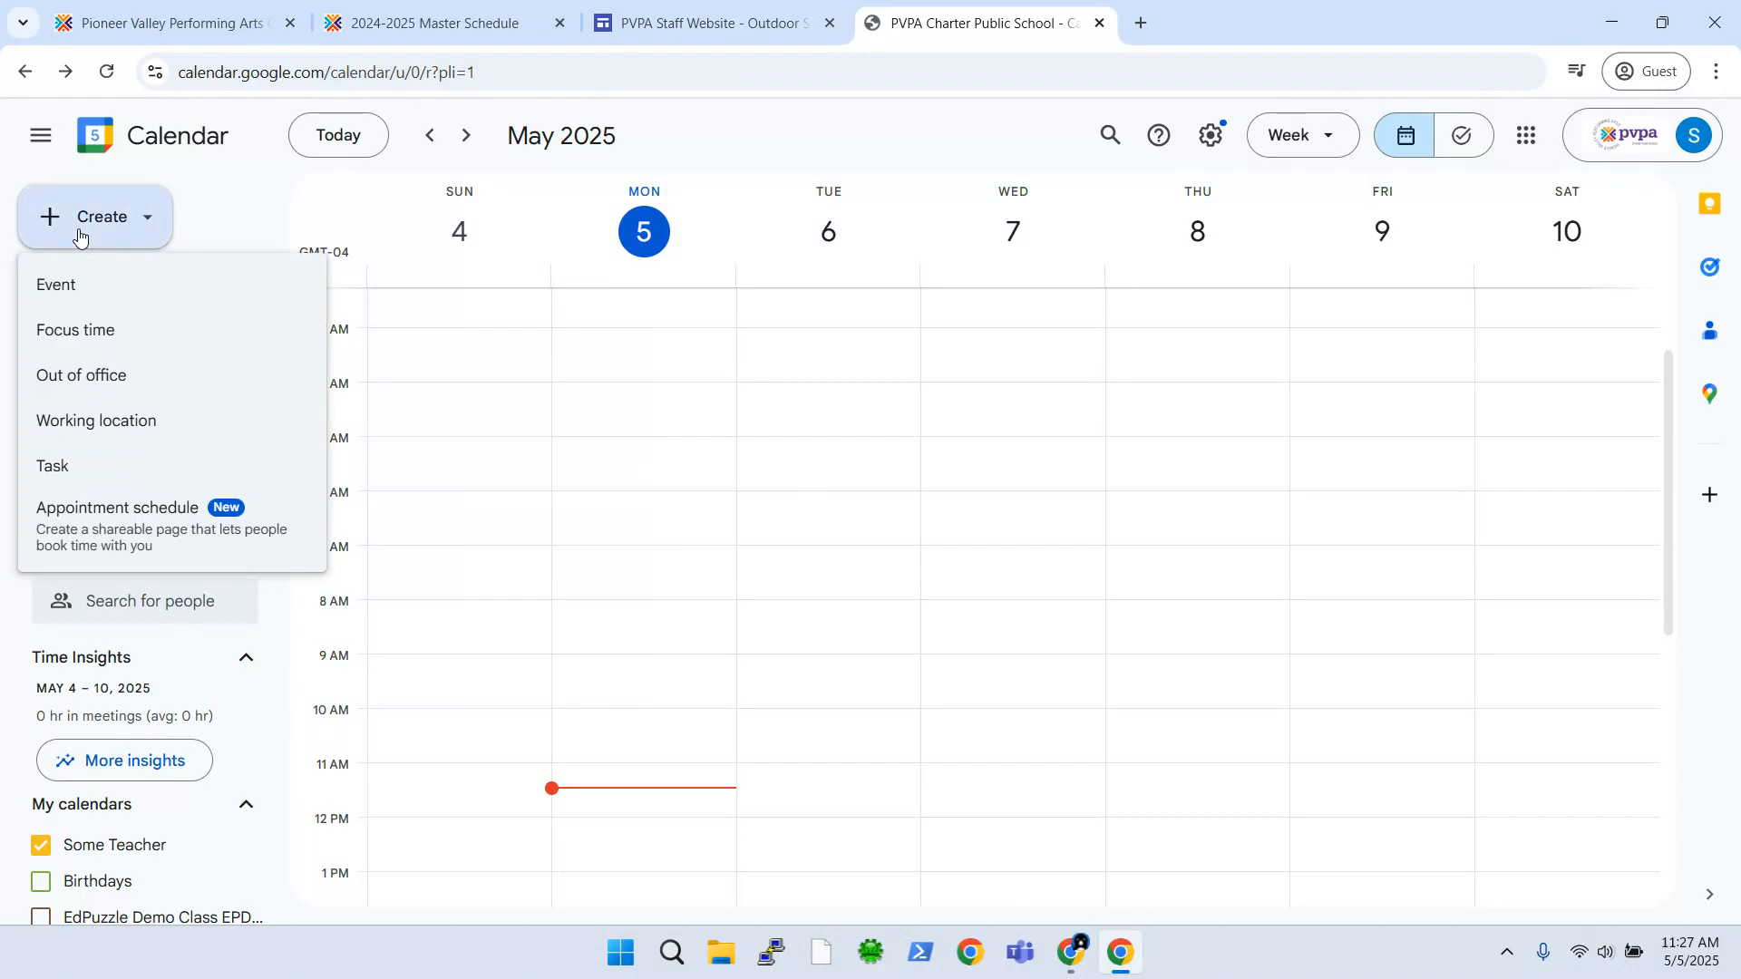
pyautogui.click(55, 284)
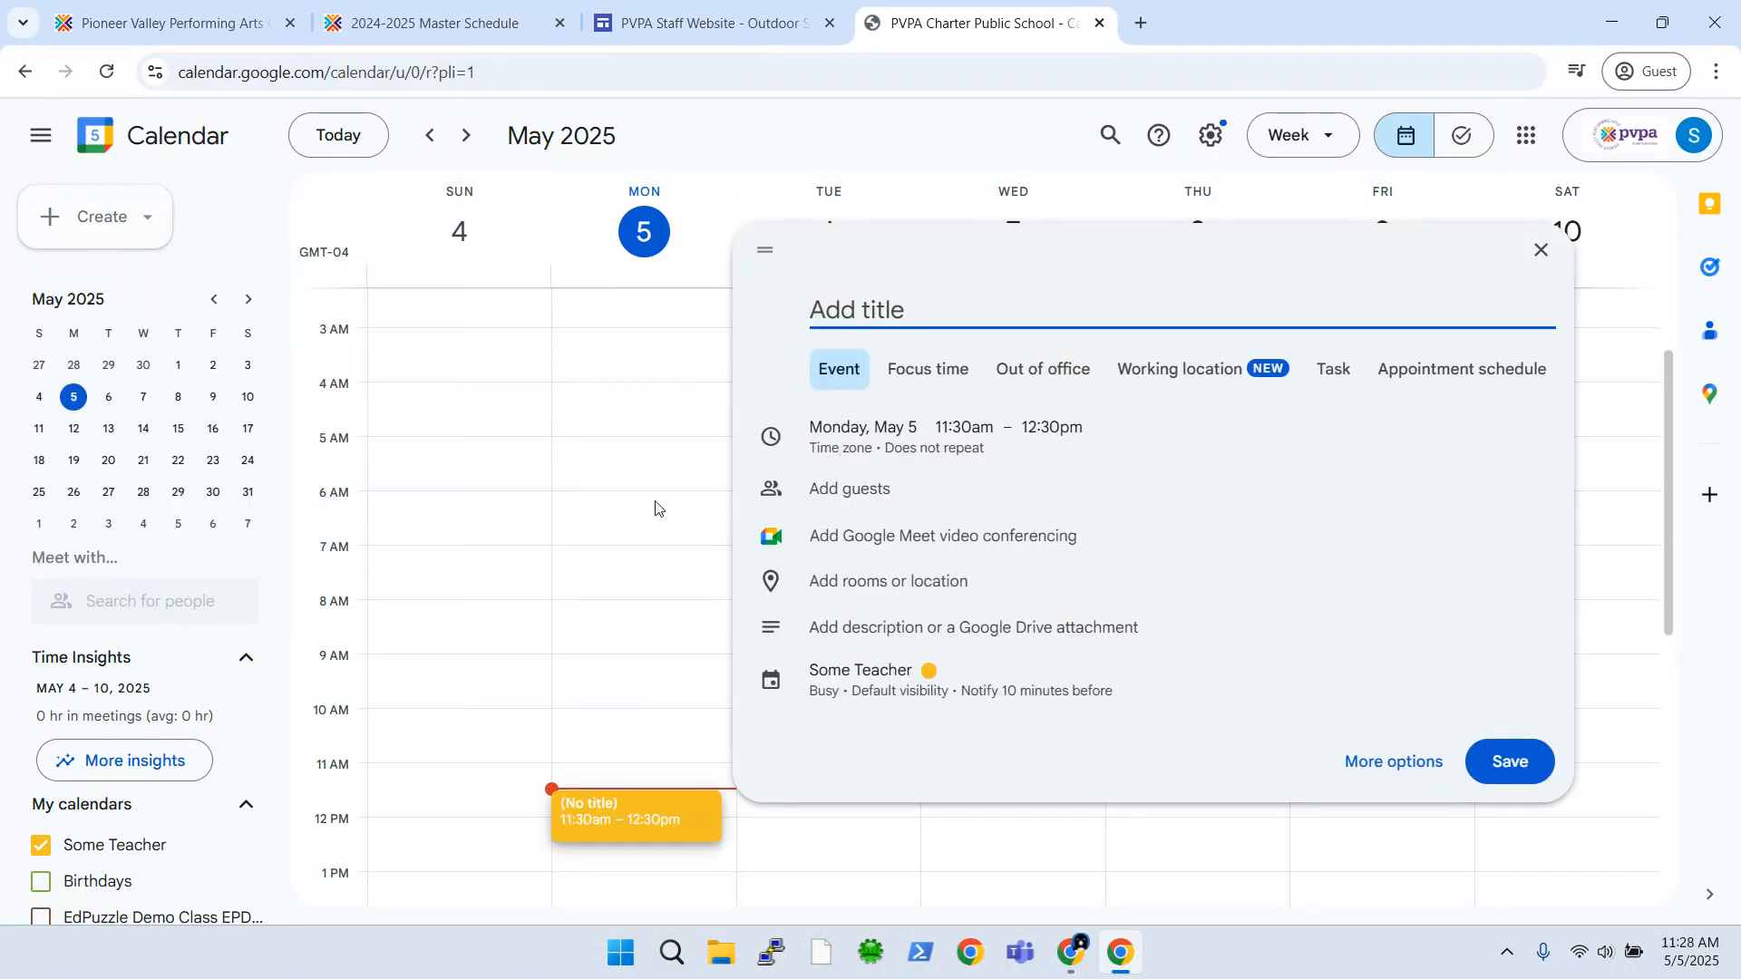
pyautogui.click(1389, 765)
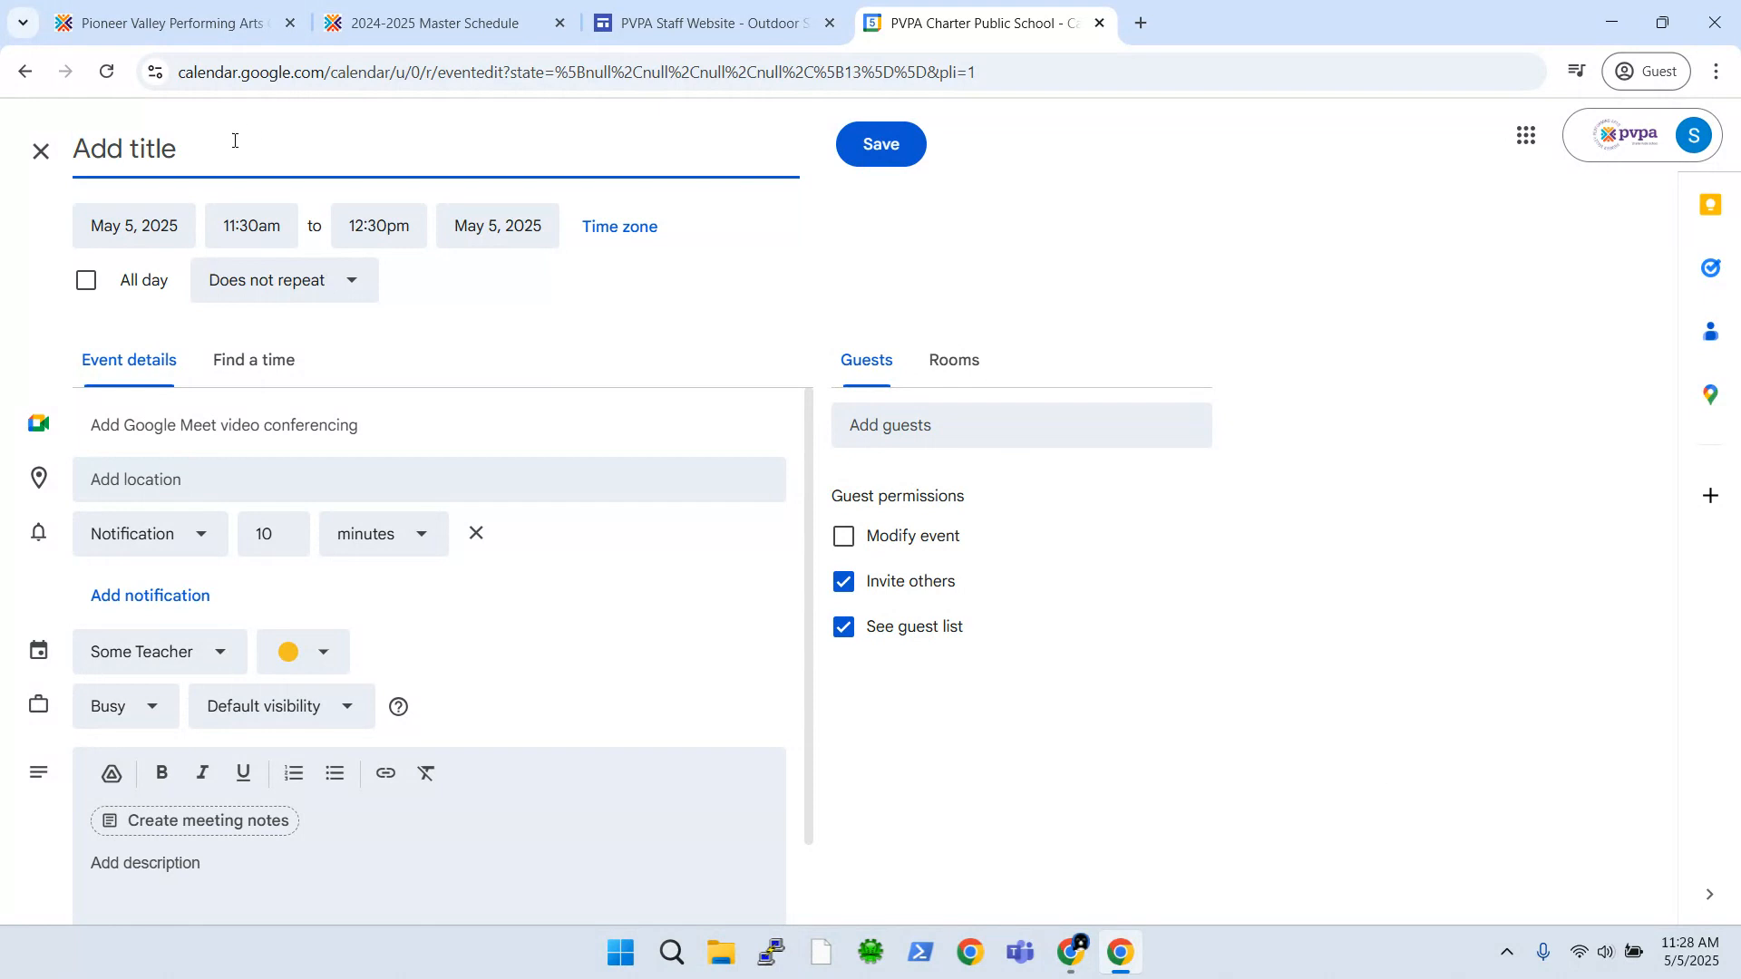
pyautogui.write('Thom - Outdo')
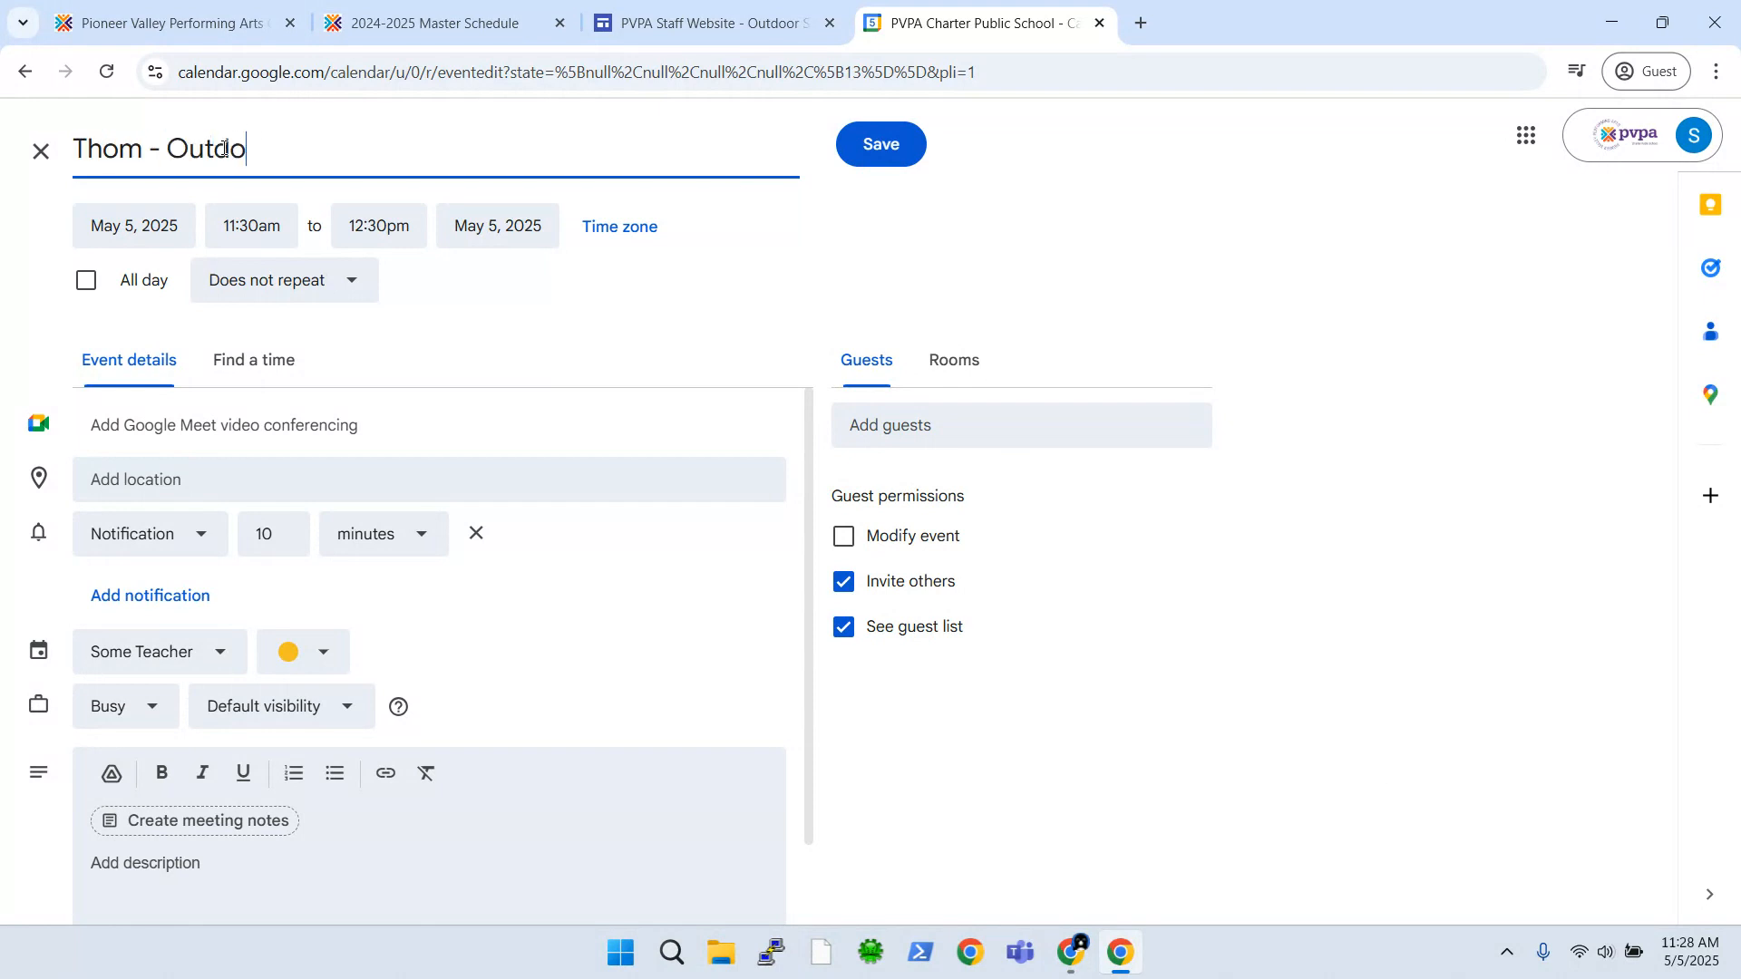
pyautogui.write('or Class (Z1')
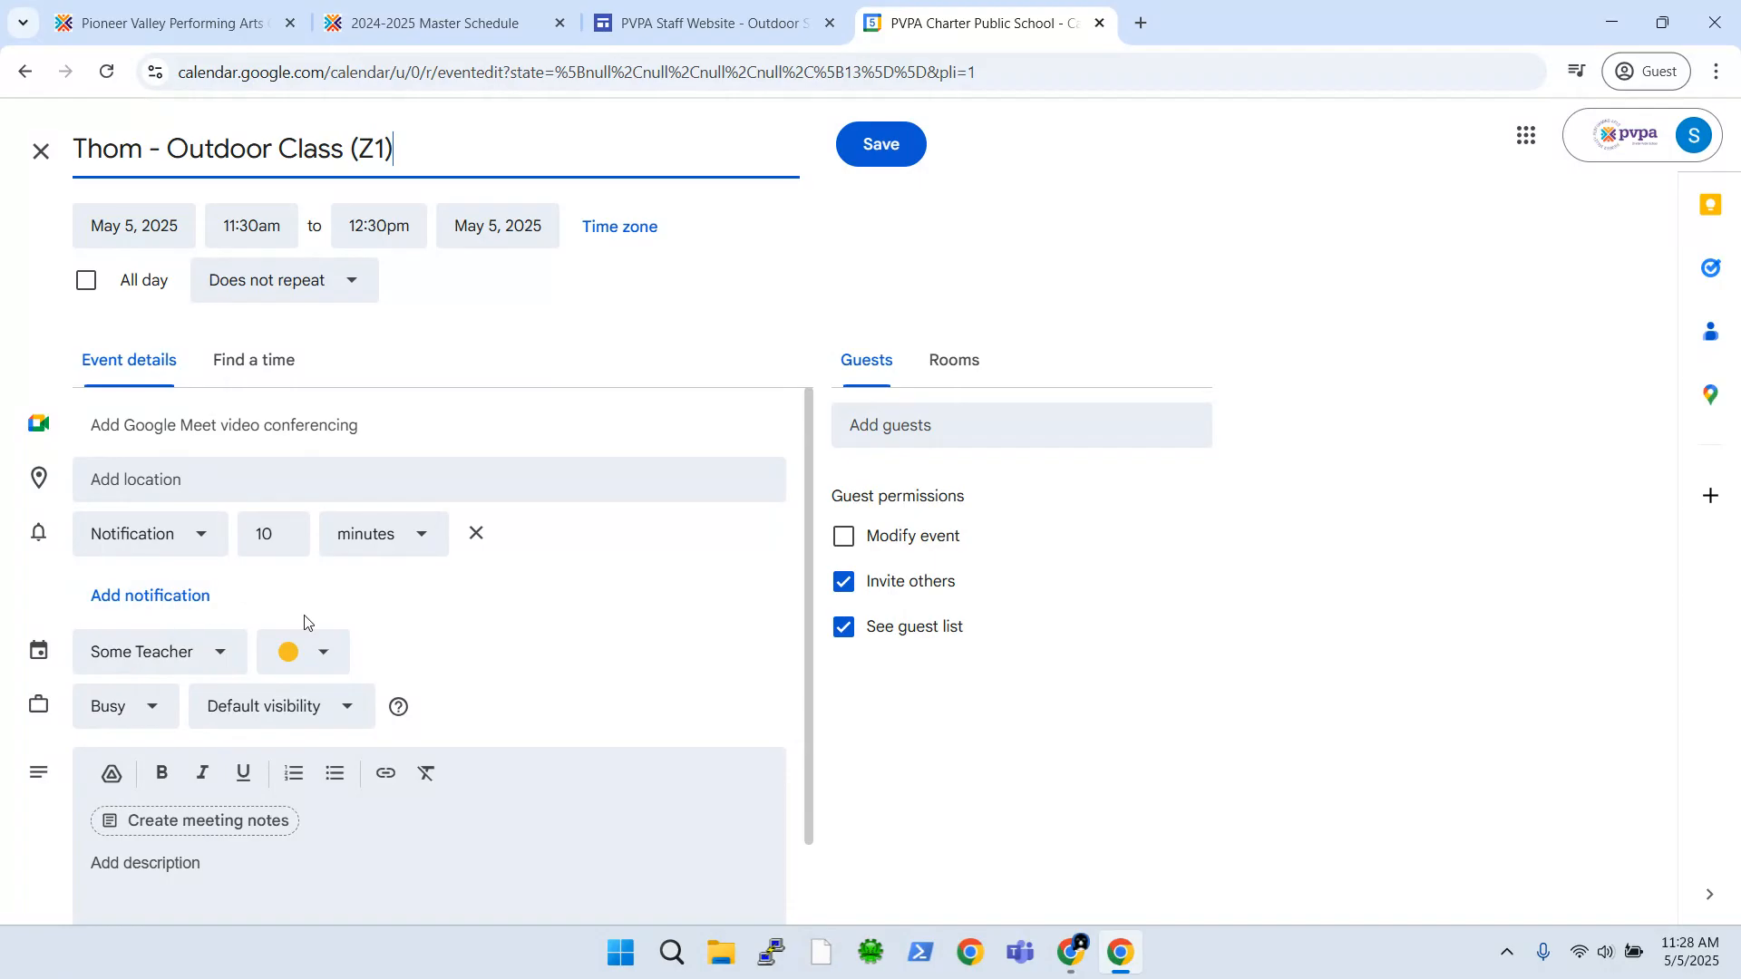
# Step: Reserve the outdoor room Z1 - Entrance Courtyard for the May 5, 11:30am to 12:30pm outdoor class event and save it
pyautogui.scroll(-2, 391, 635)
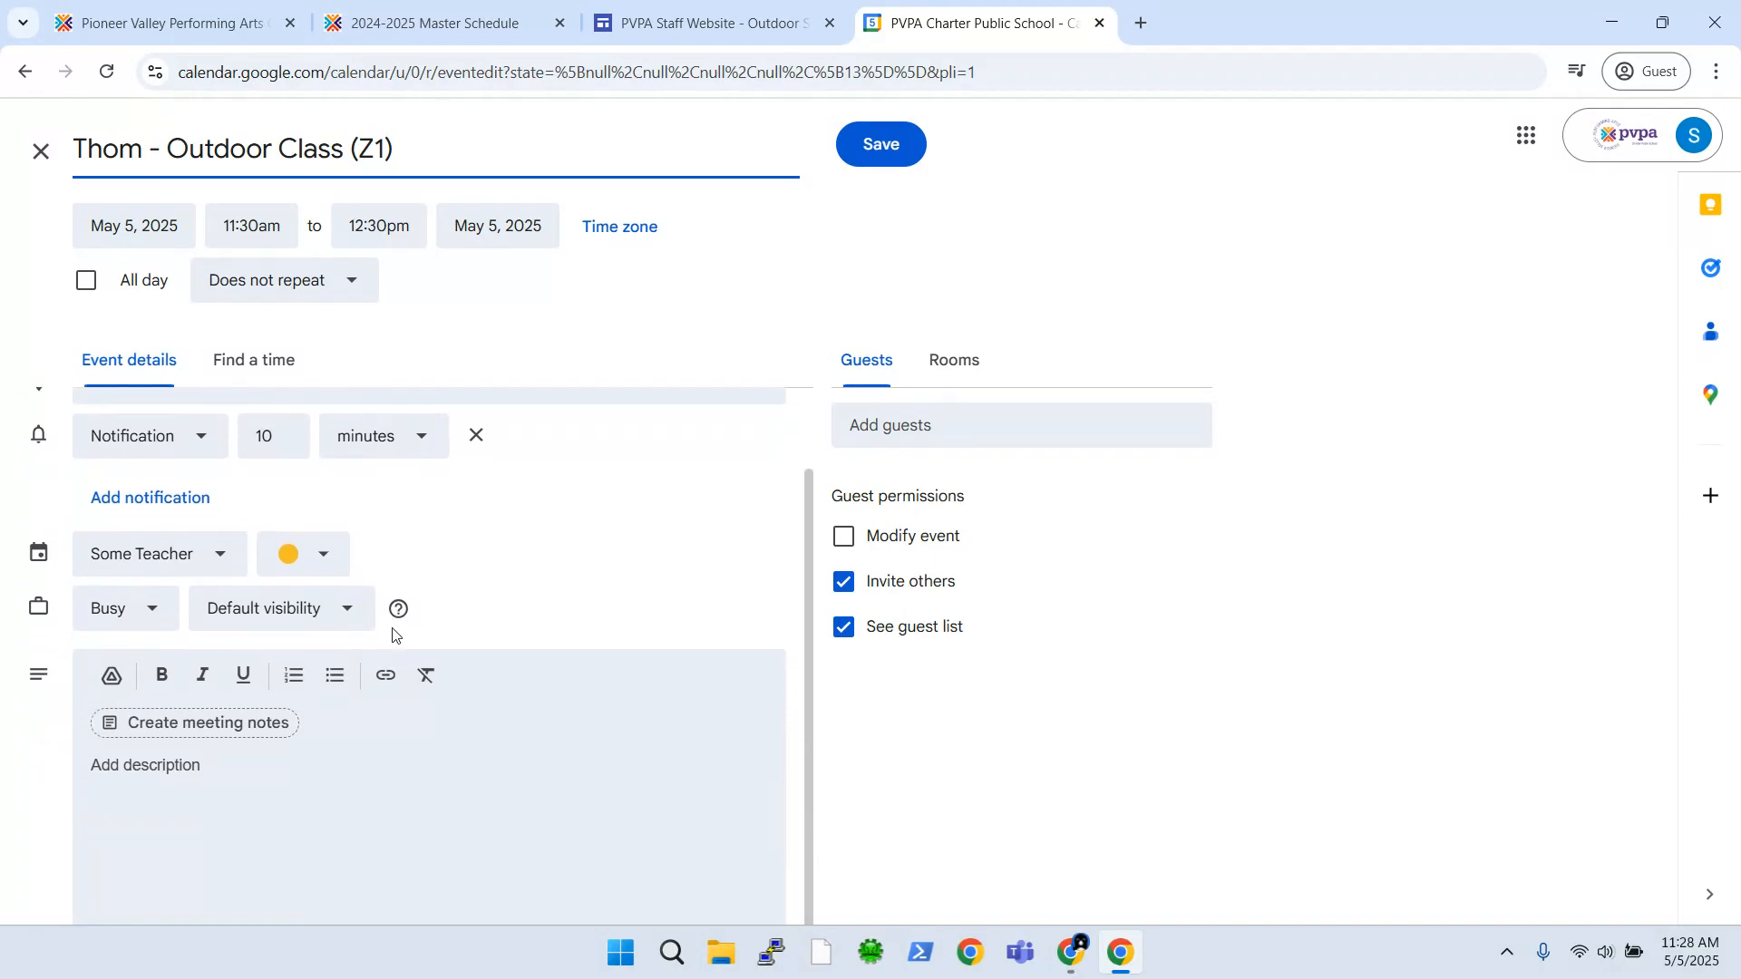
pyautogui.scroll(2, 392, 634)
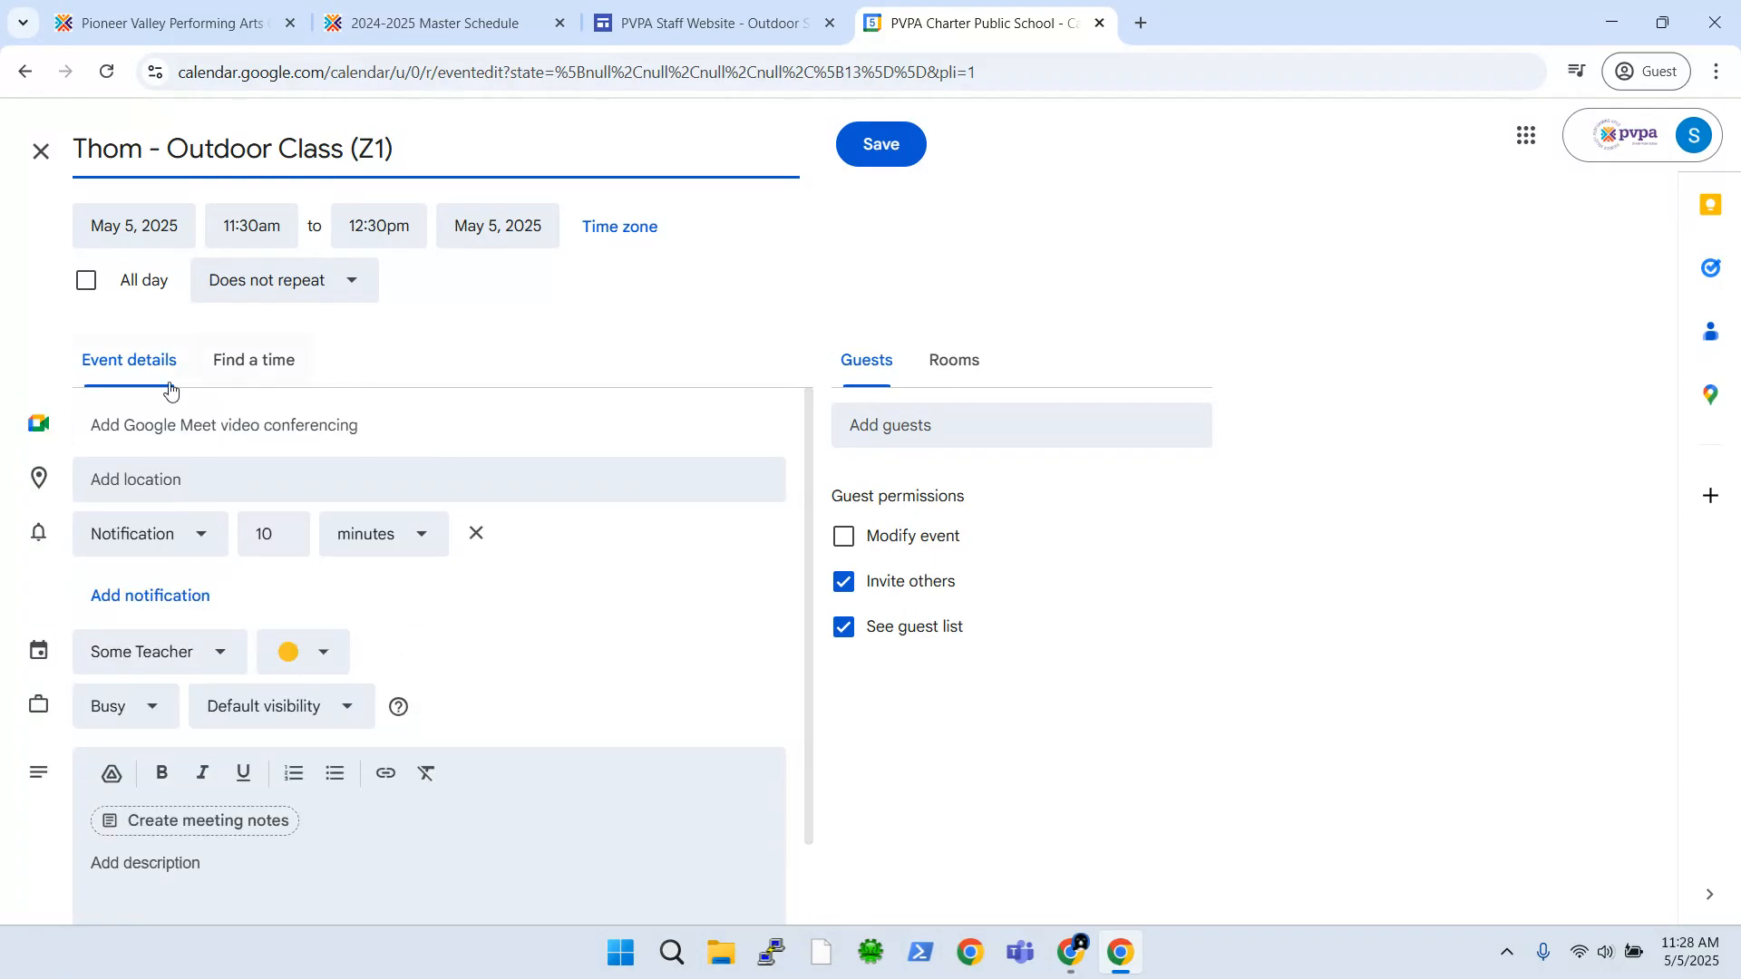
pyautogui.click(966, 376)
pyautogui.click(886, 553)
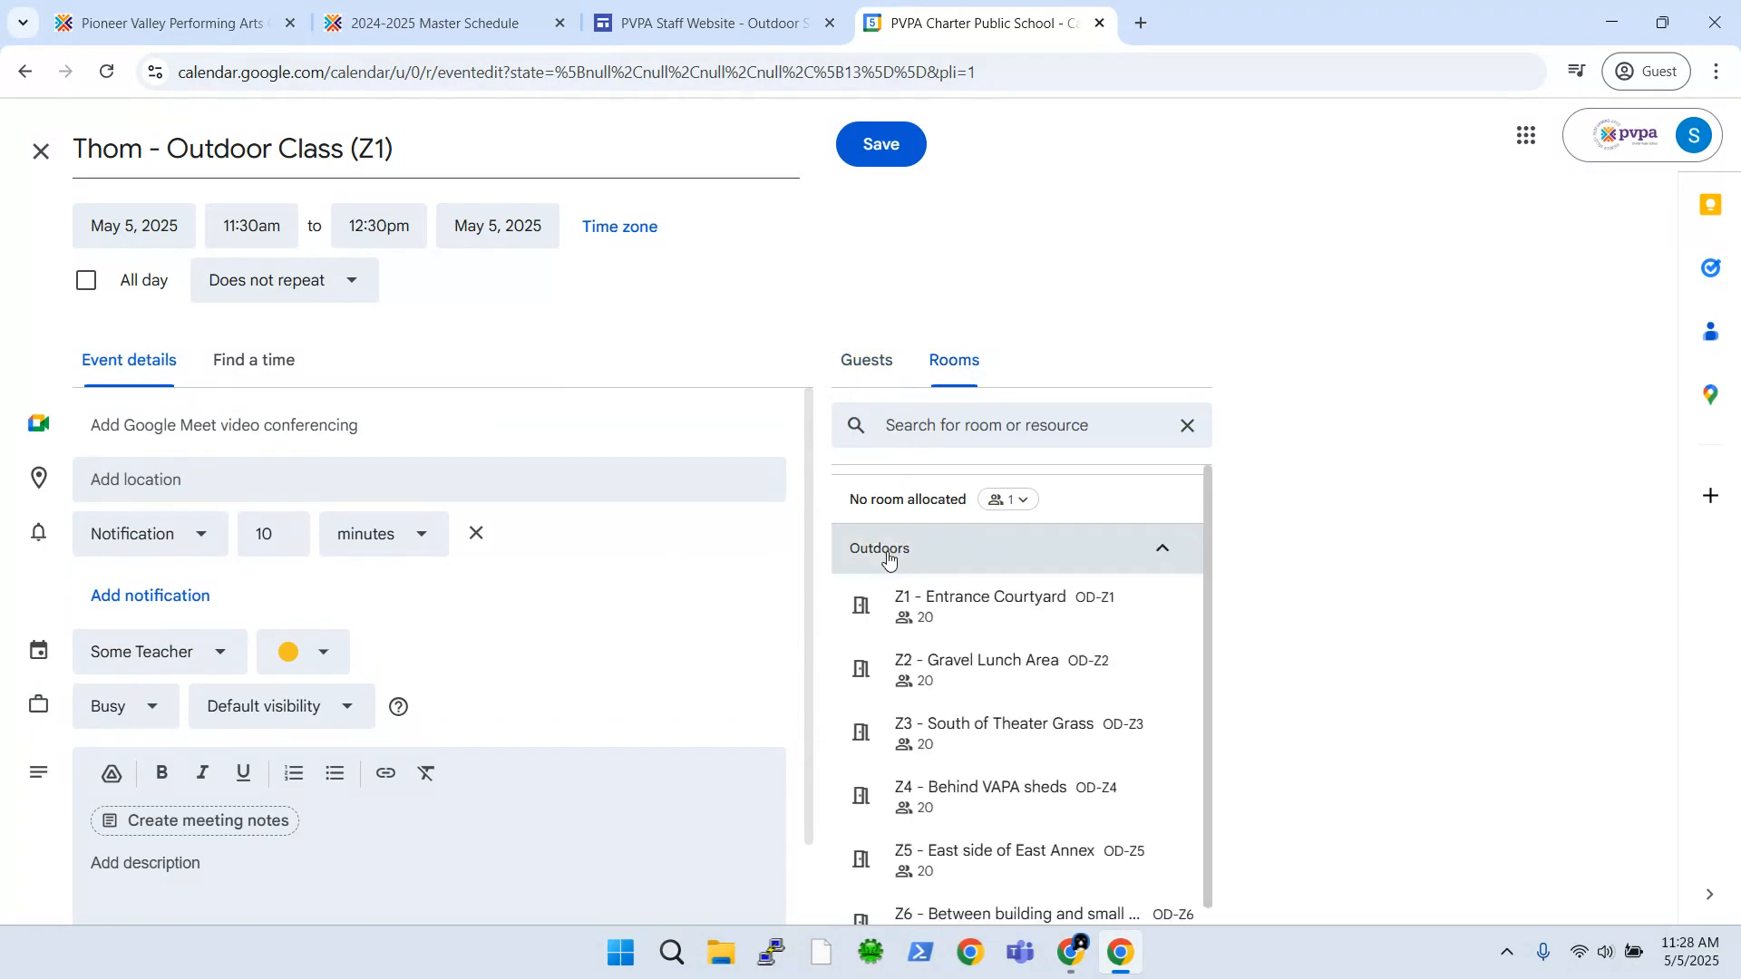
pyautogui.click(927, 606)
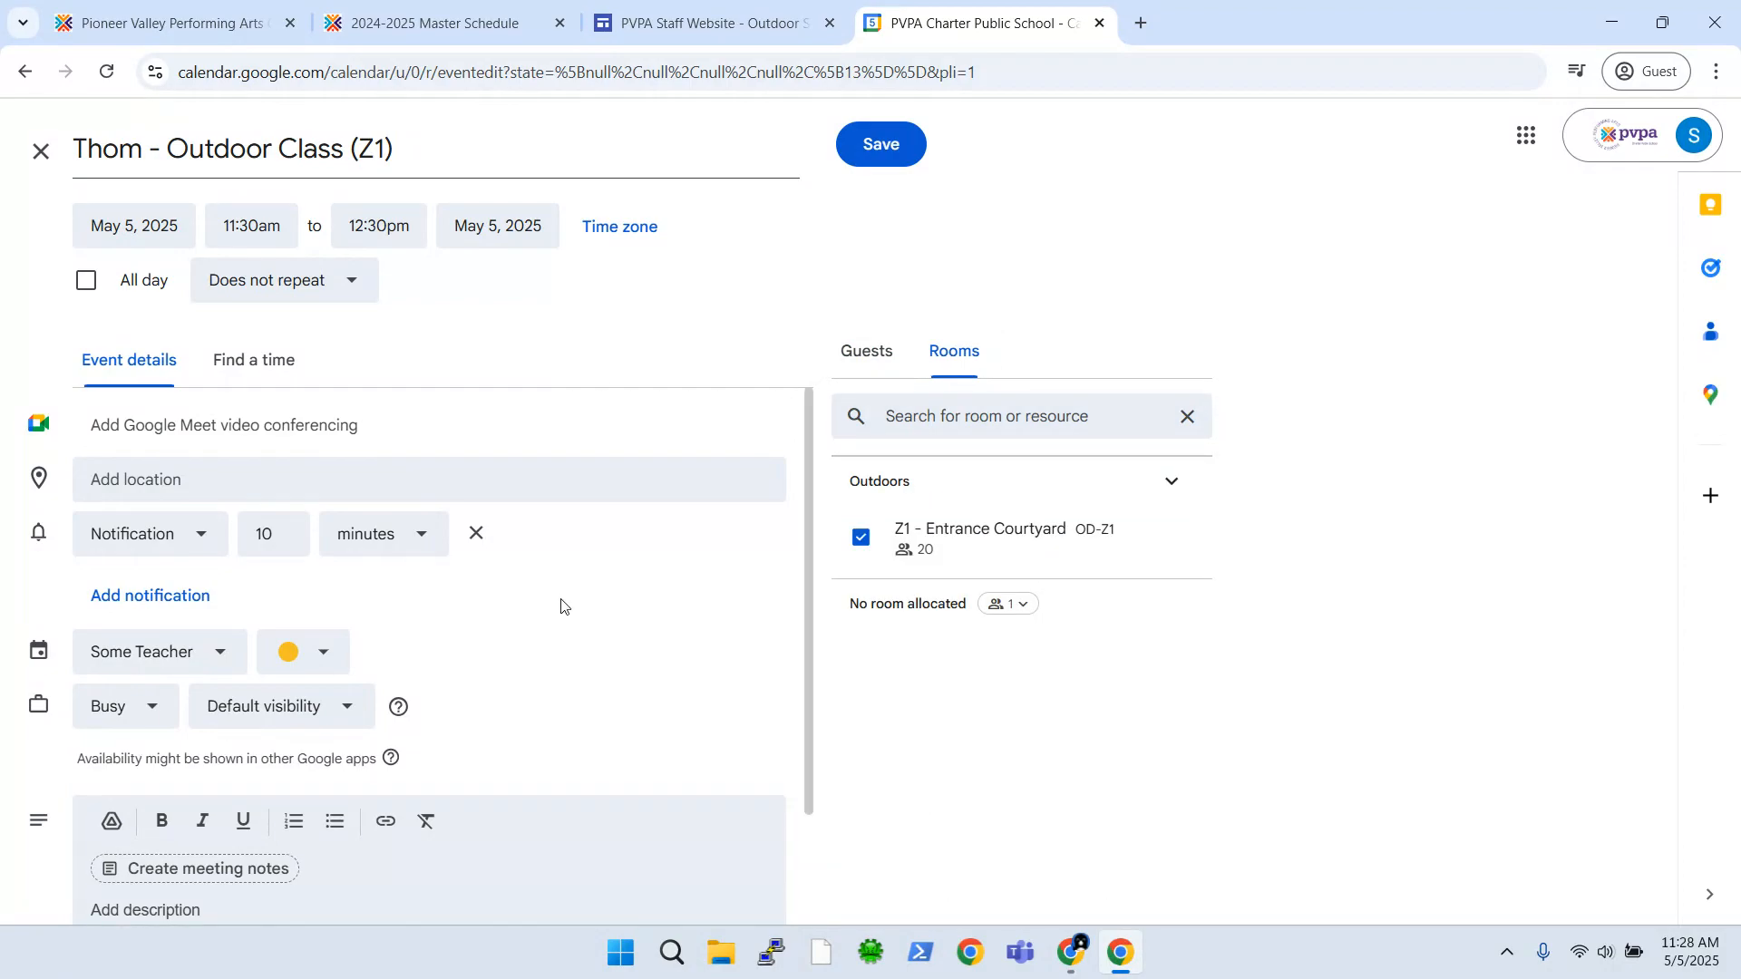
pyautogui.scroll(-2, 562, 606)
pyautogui.scroll(2, 562, 606)
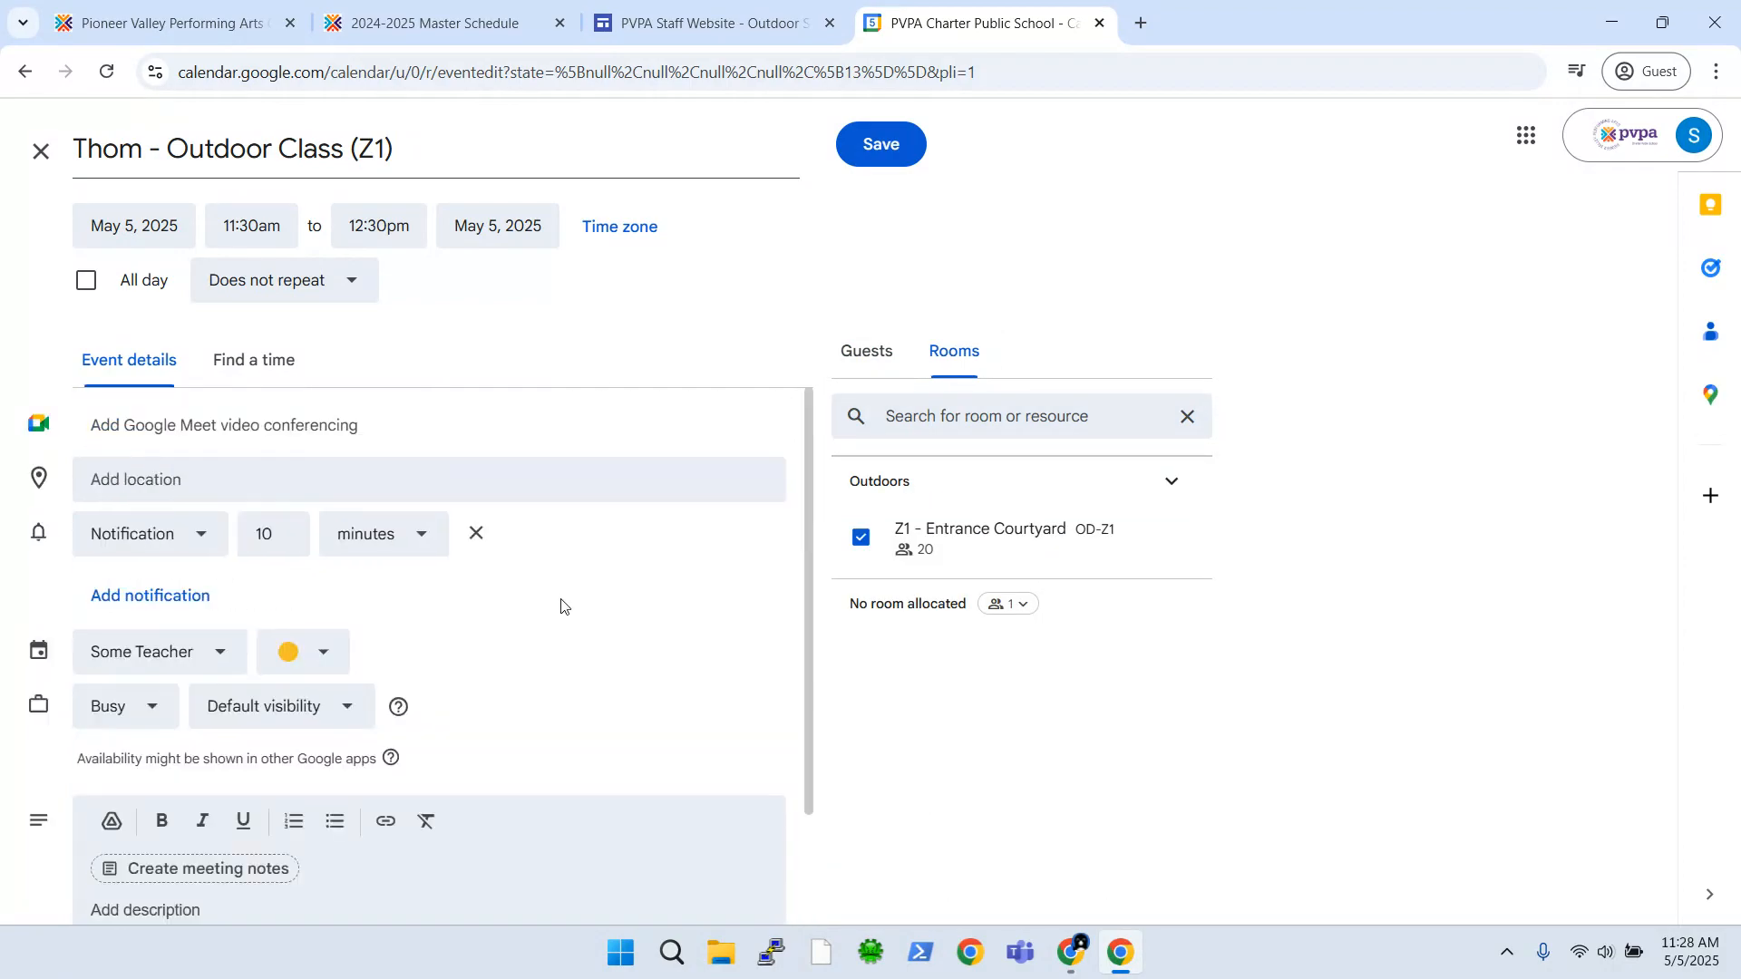
pyautogui.click(887, 159)
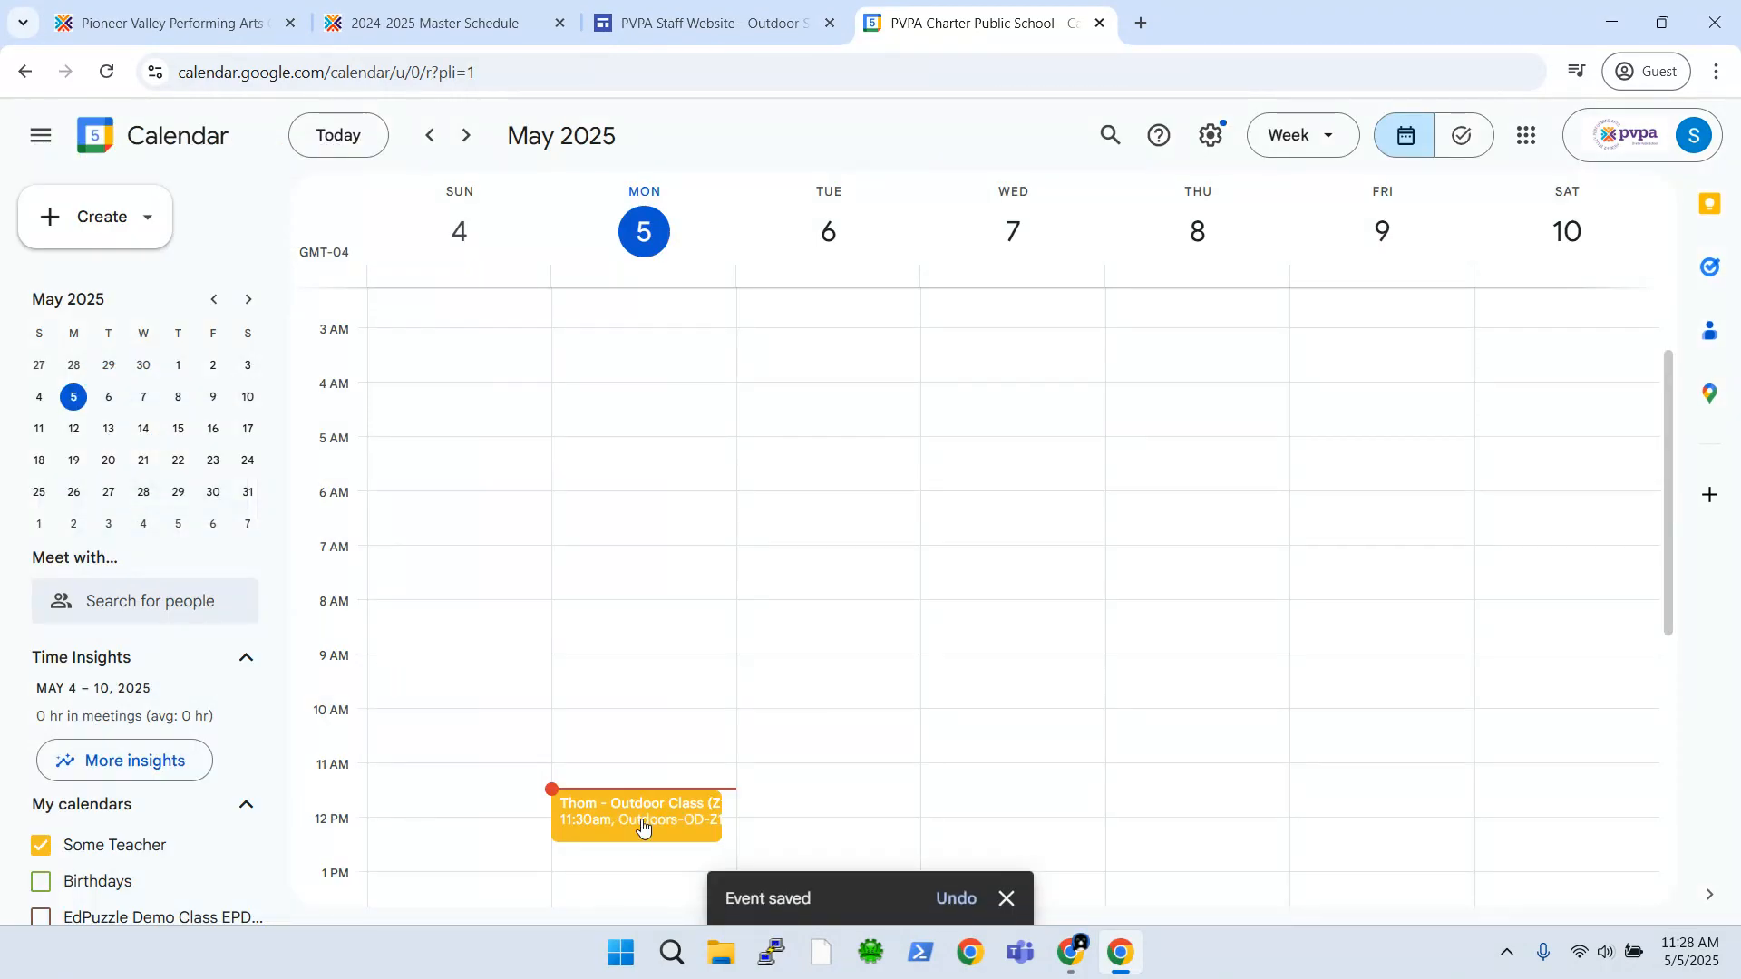
# Step: Open the saved Monday outdoor class event for editing and change its date to May 6, 2025
pyautogui.click(642, 828)
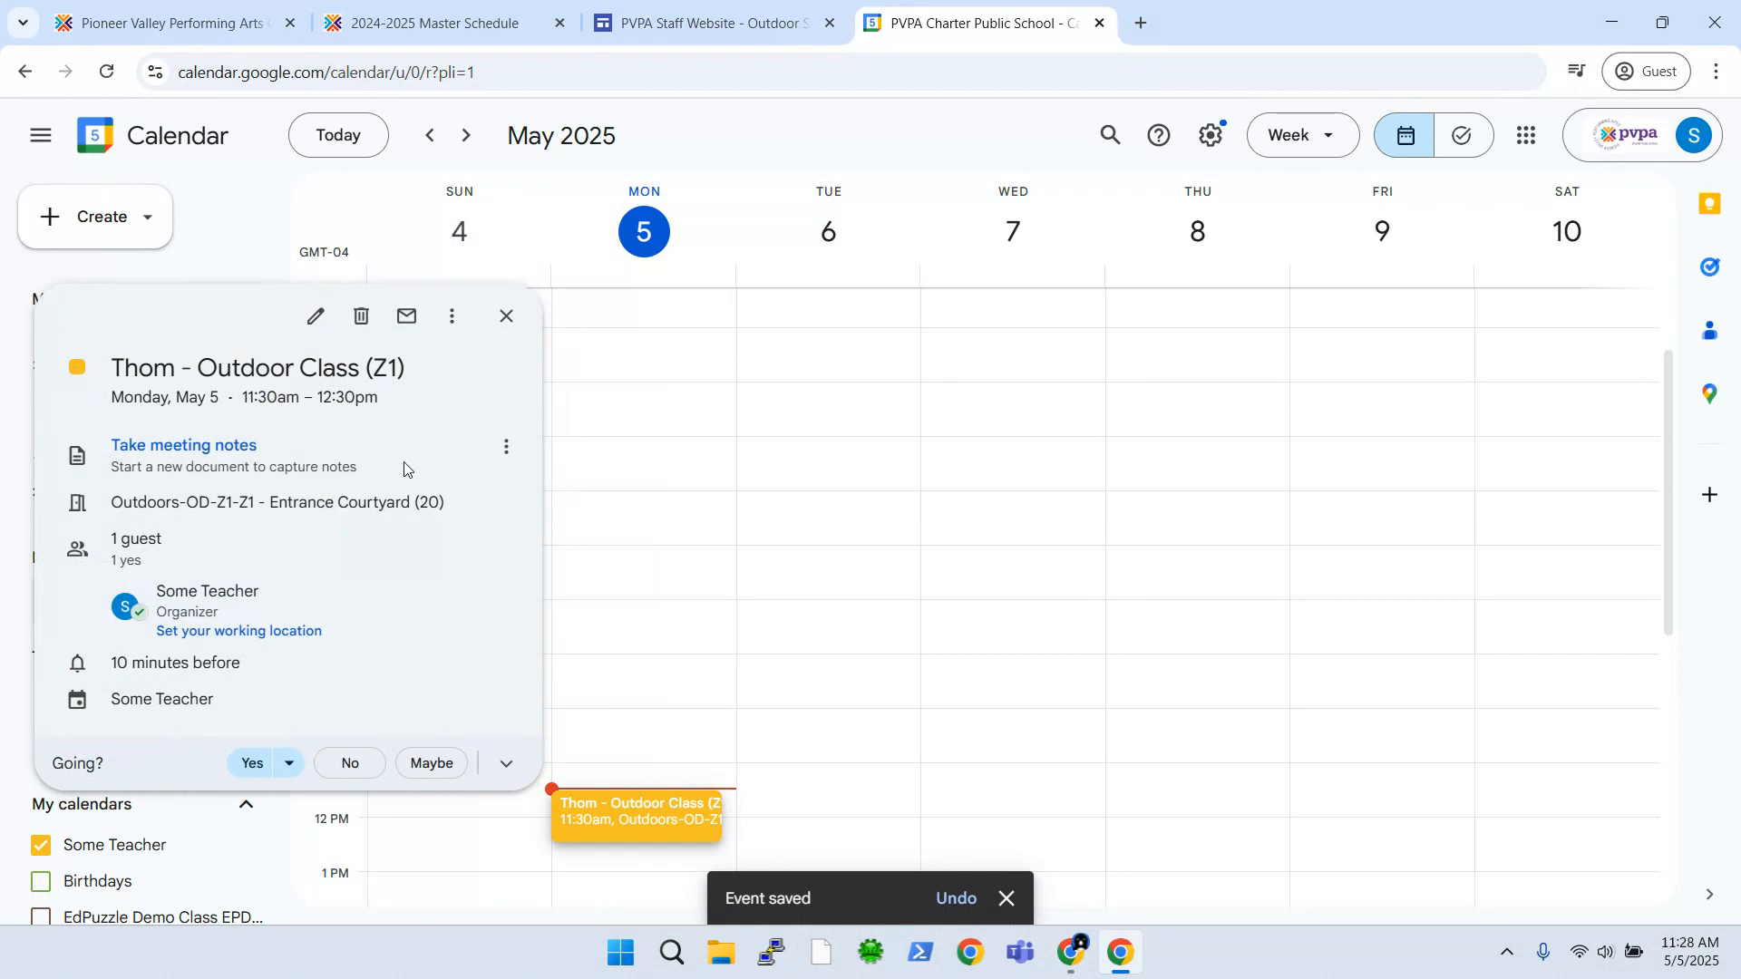
pyautogui.click(319, 311)
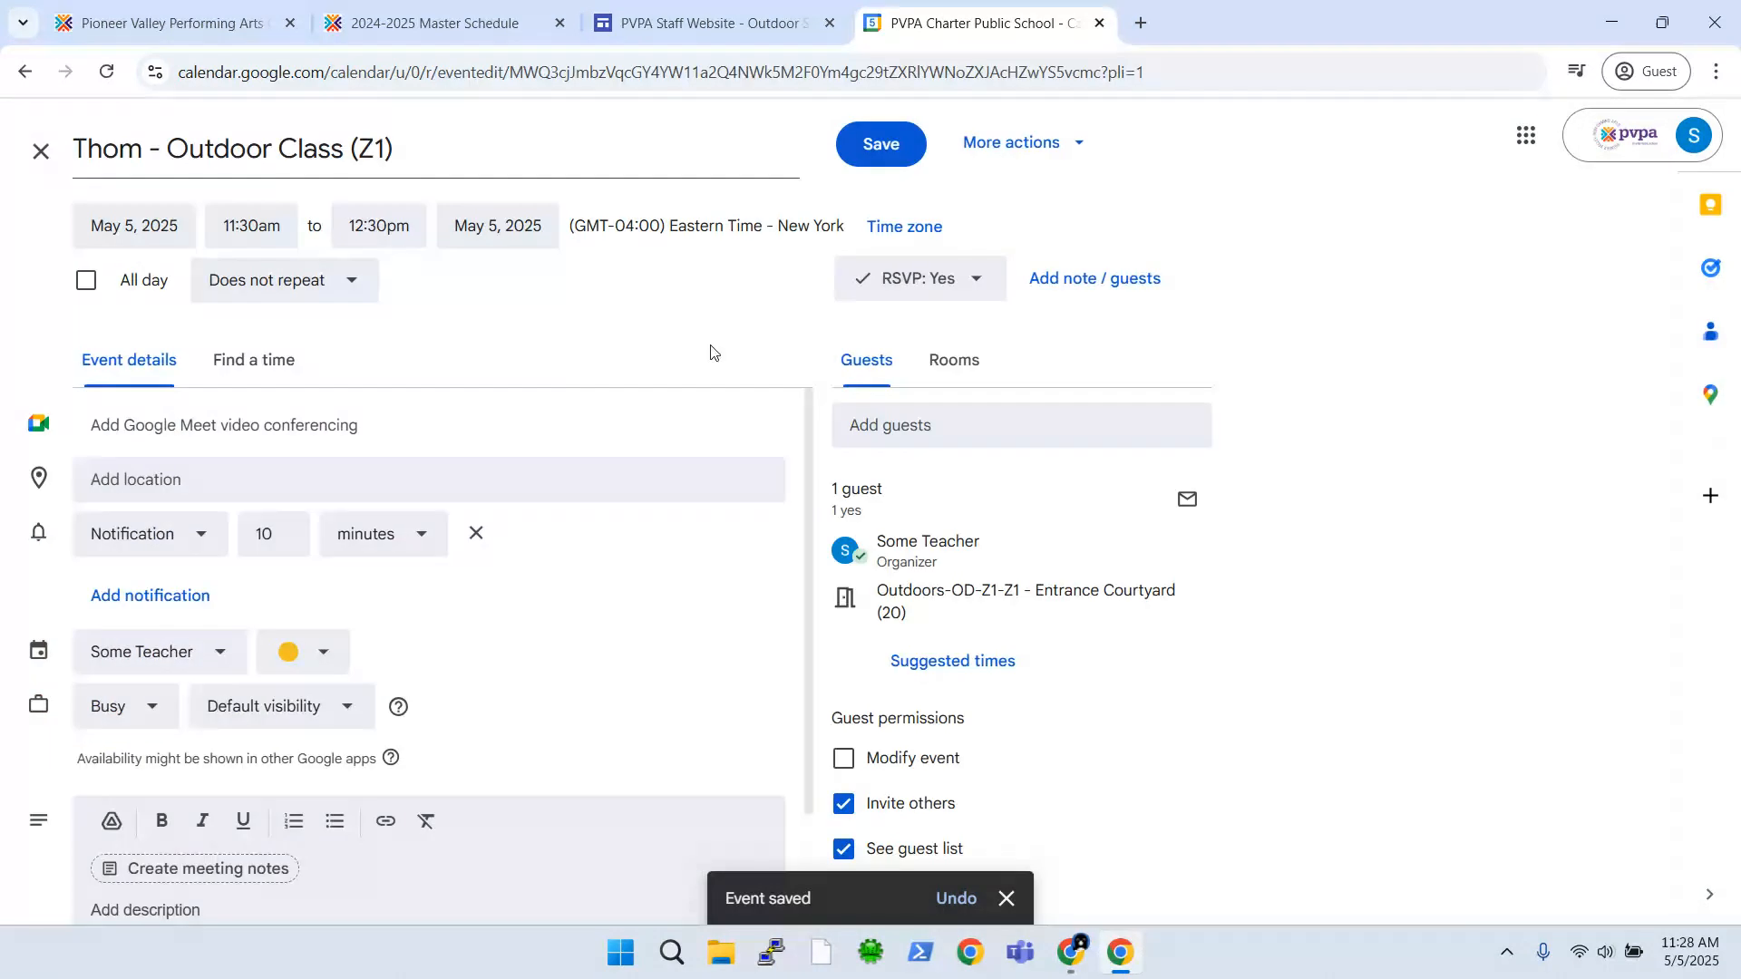
pyautogui.click(251, 227)
pyautogui.click(134, 227)
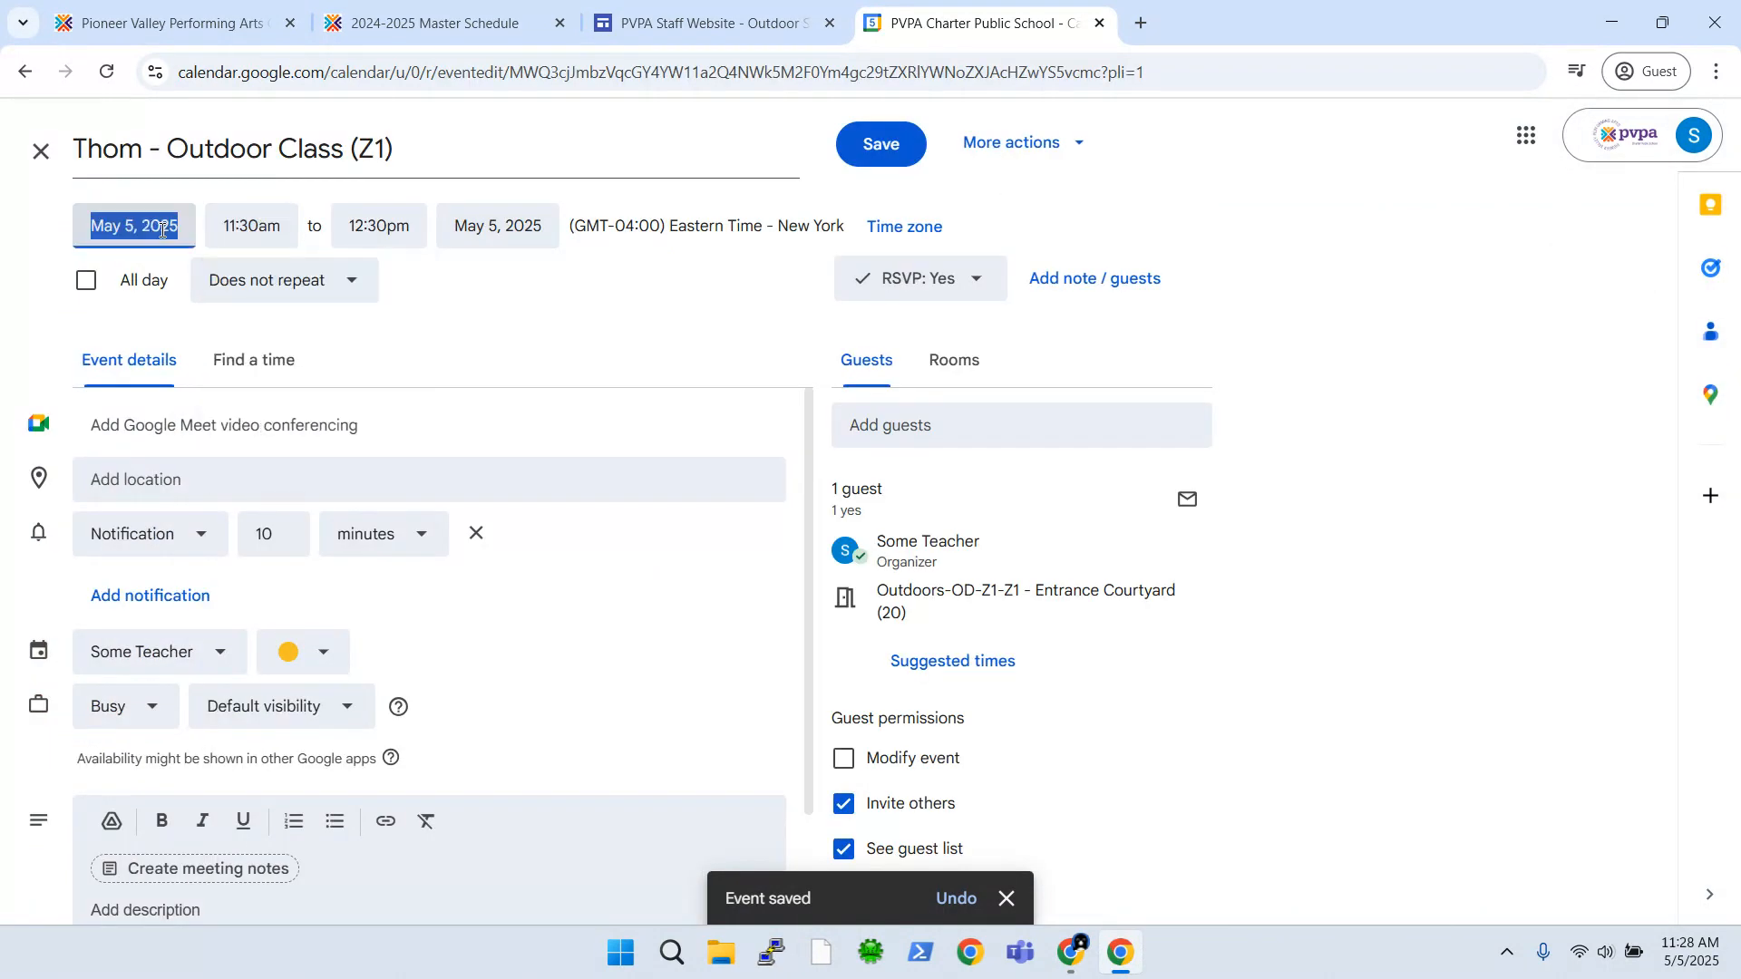
pyautogui.click(194, 381)
# Step: Set the outdoor class event's start time to 8:36am
pyautogui.click(251, 226)
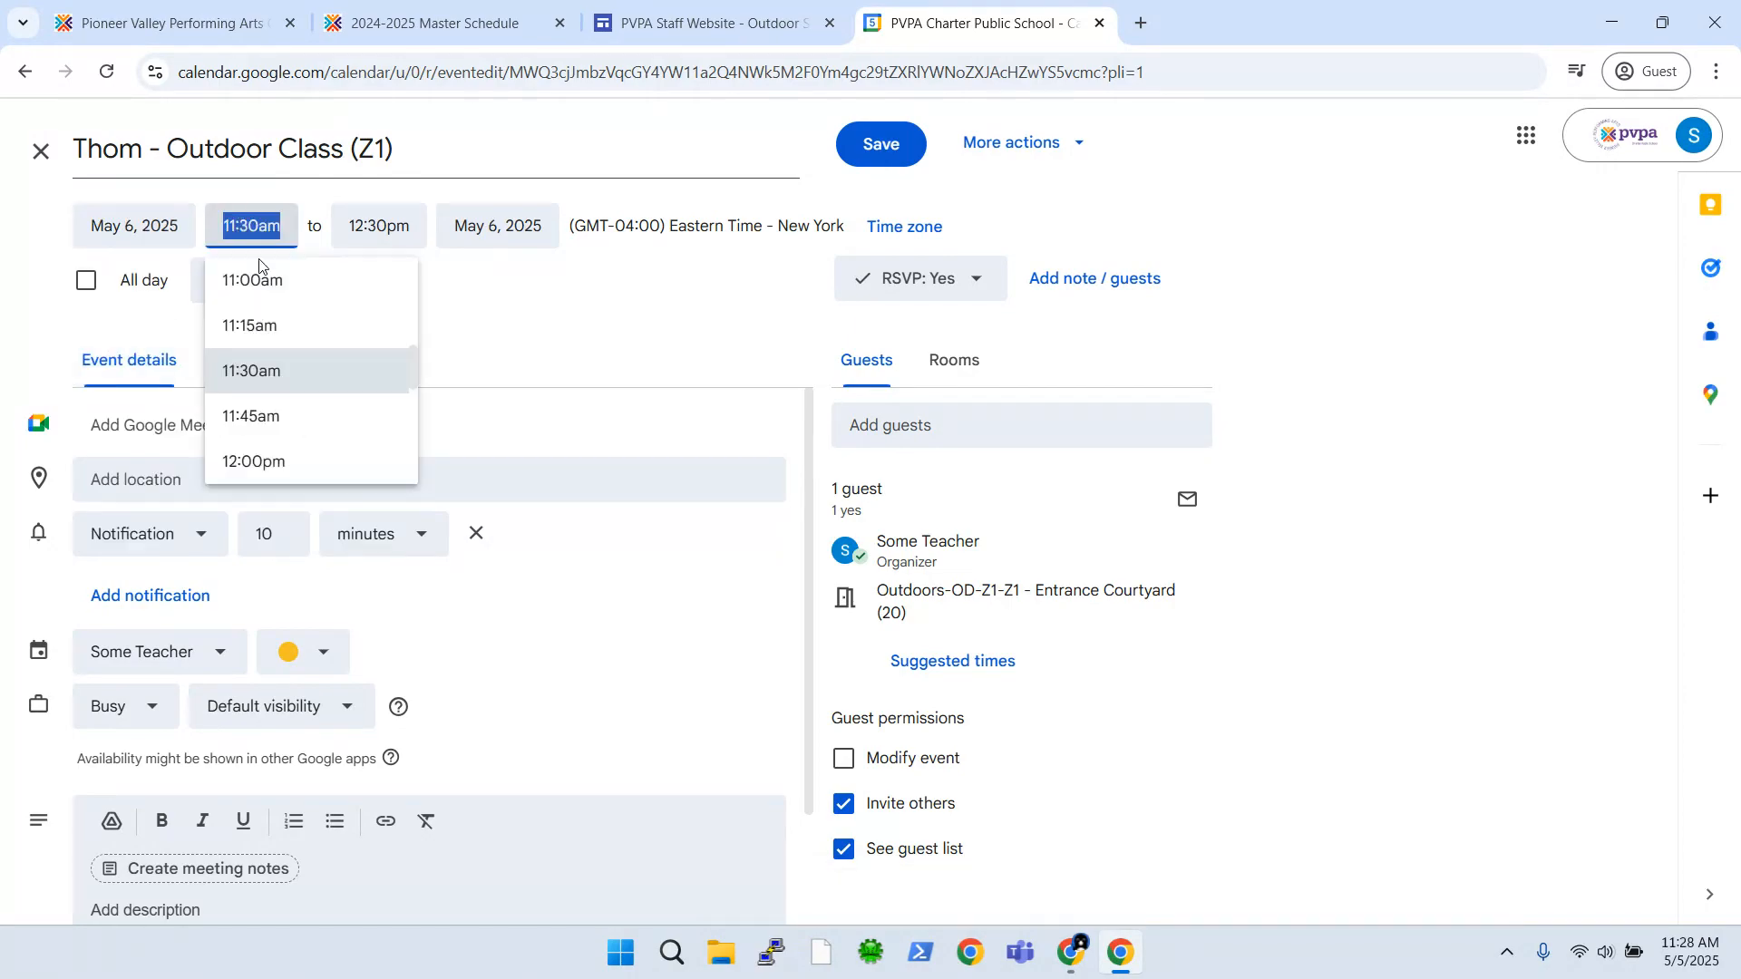
pyautogui.write('8:')
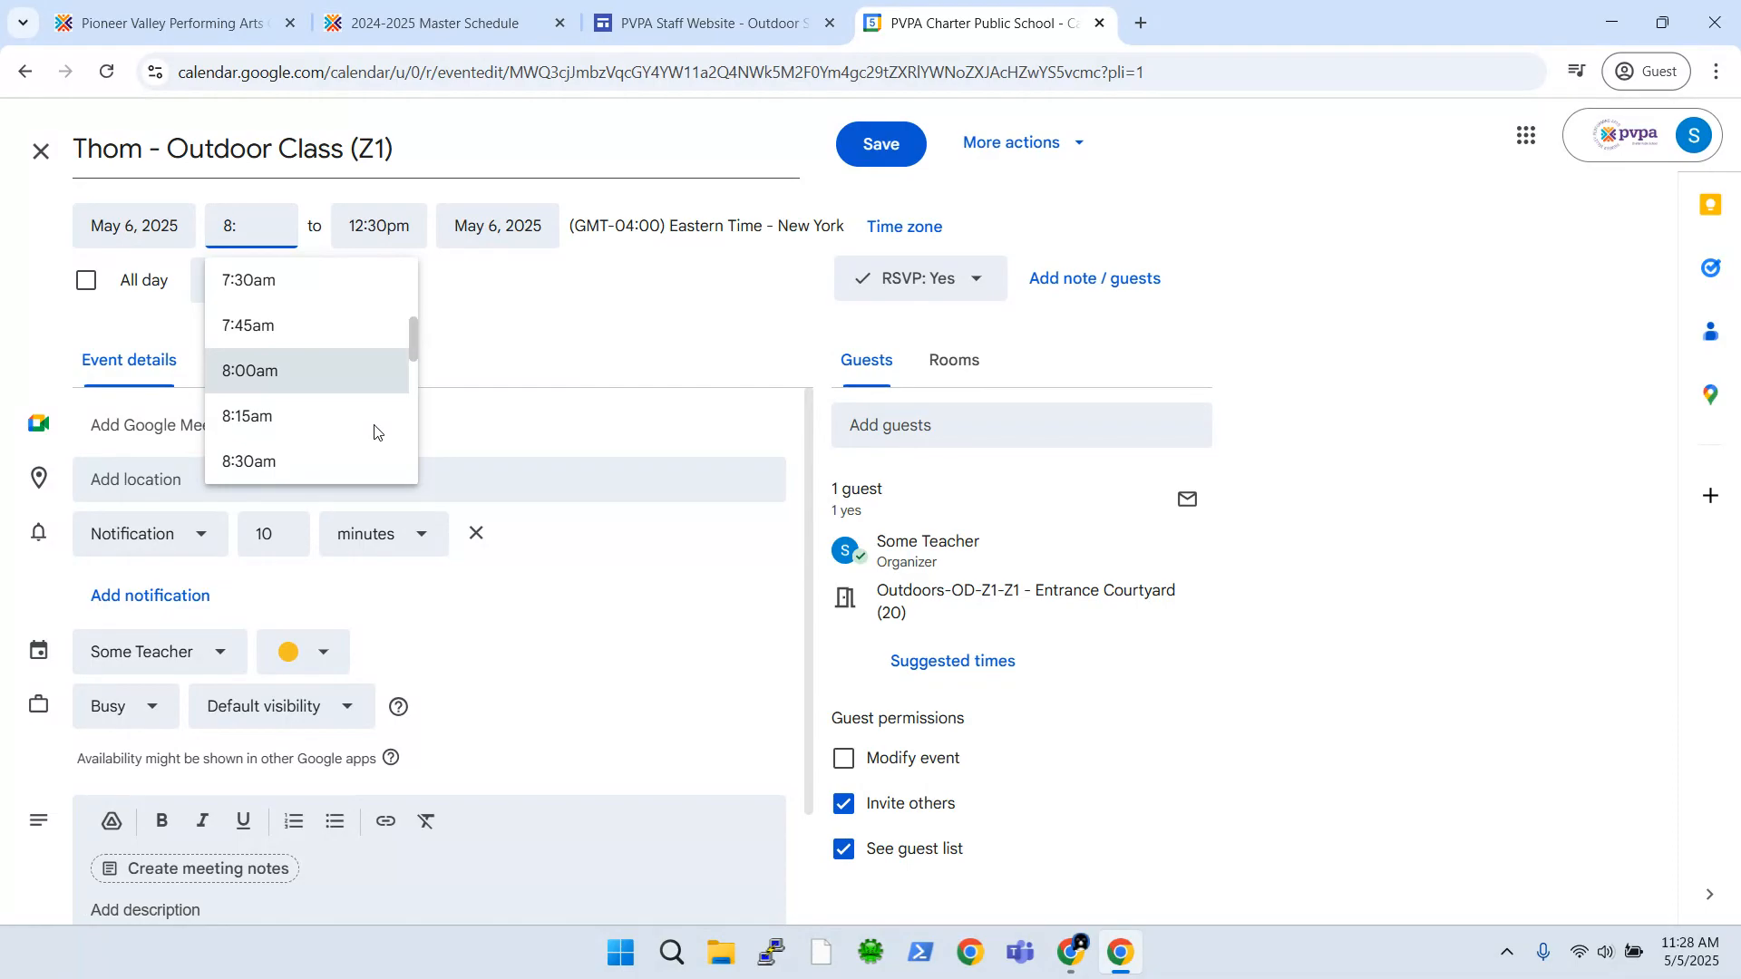
pyautogui.write('36')
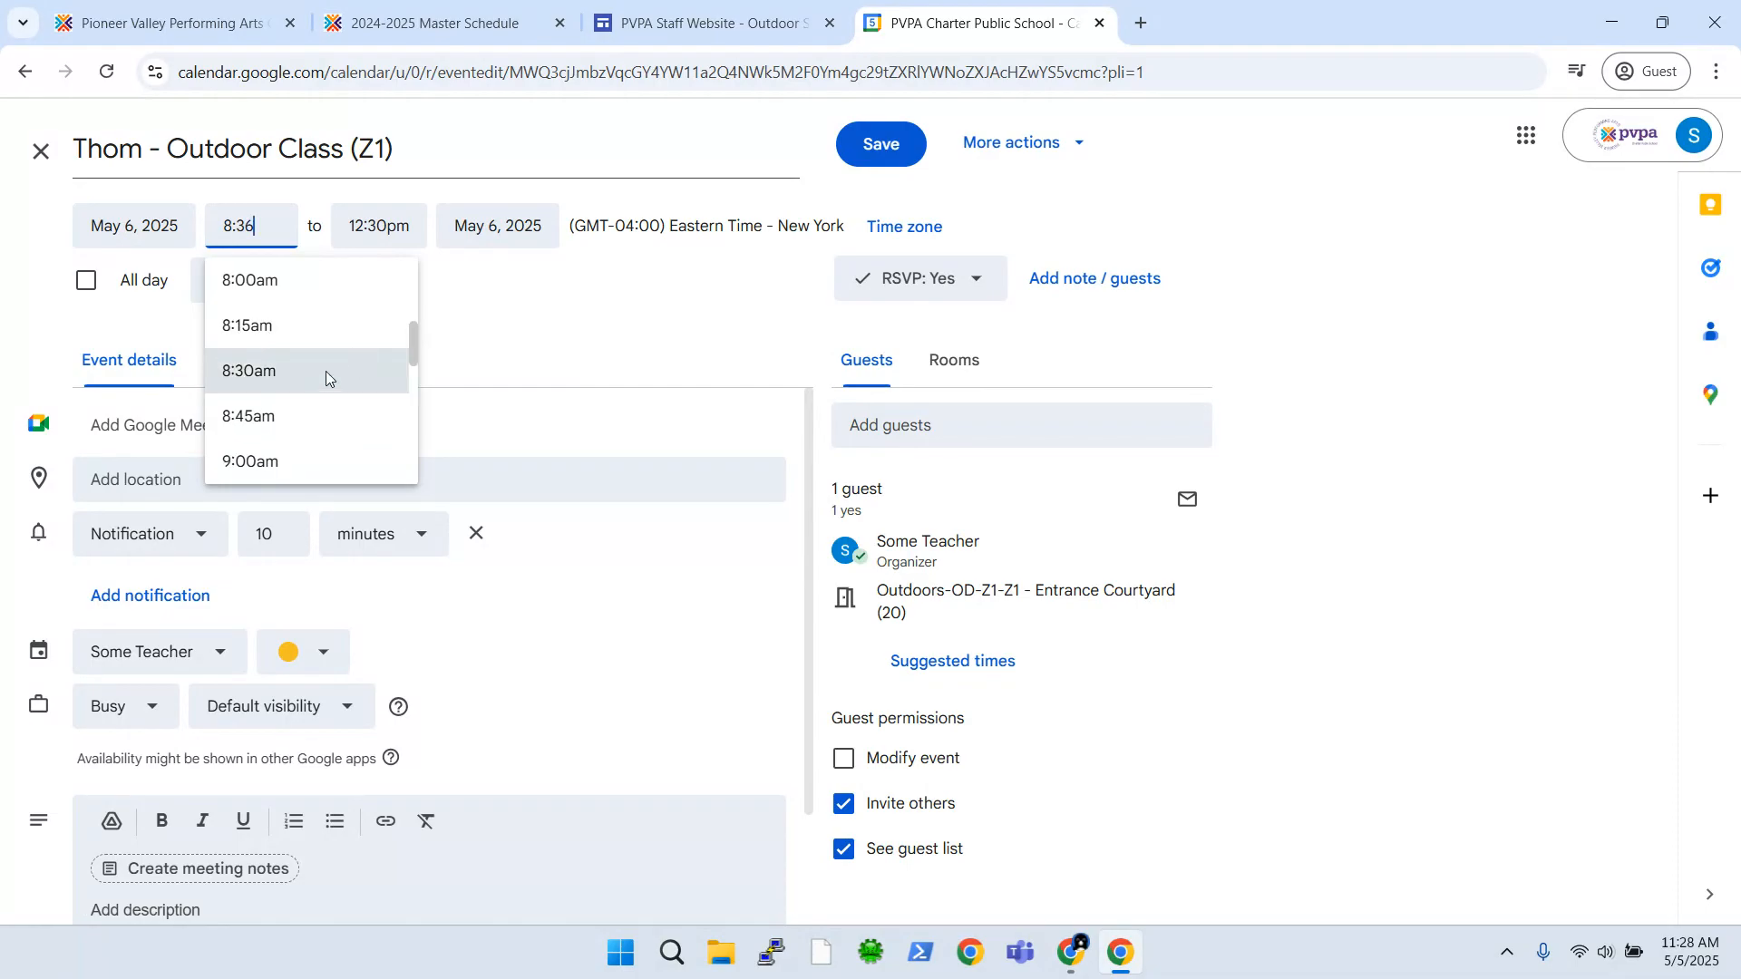
pyautogui.write('am')
pyautogui.press('Tab')
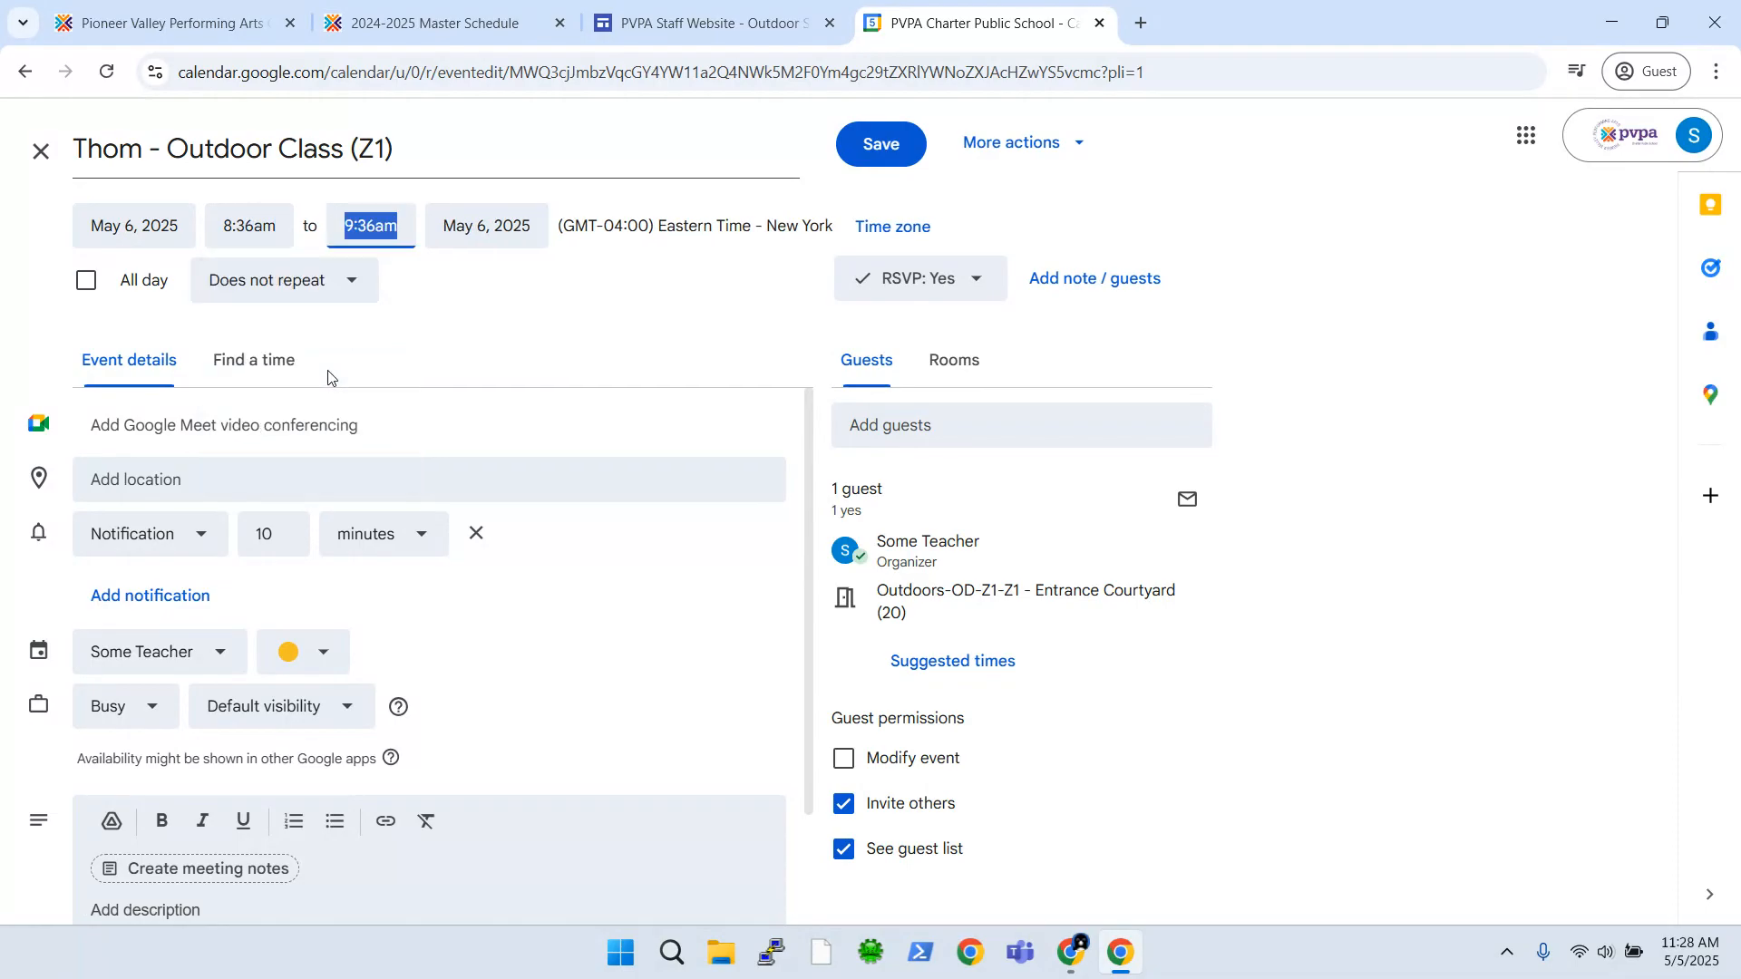
pyautogui.click(332, 379)
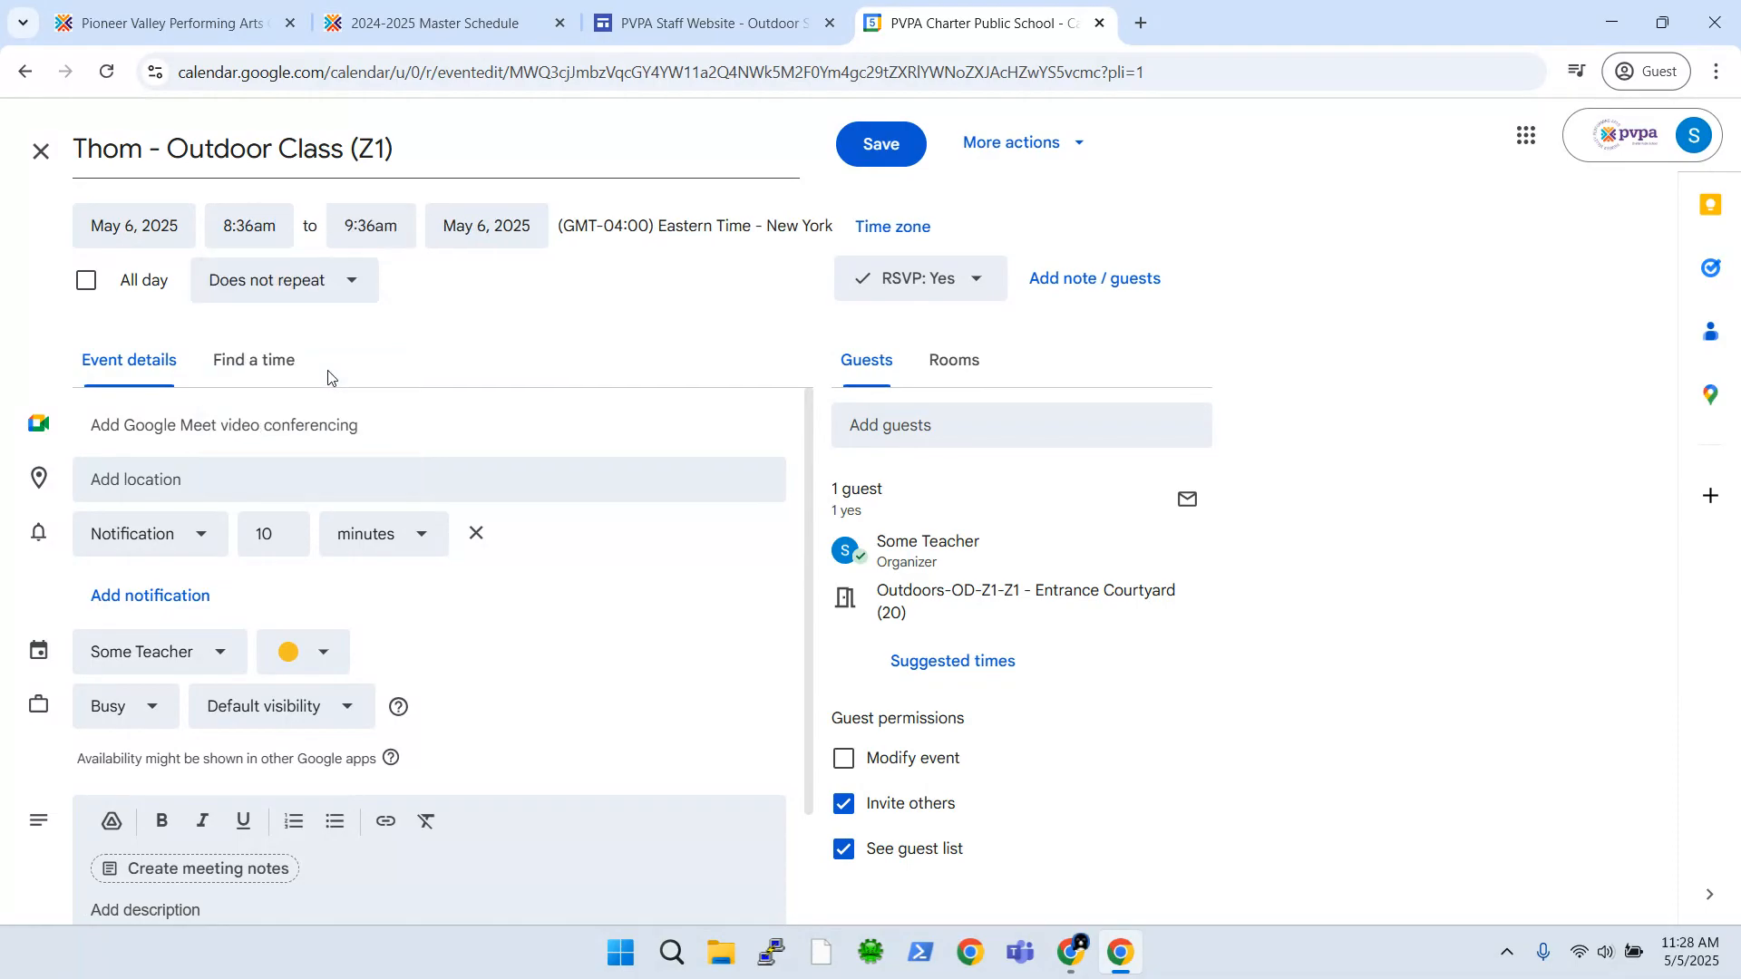
# Step: Set the outdoor class event's end time to 9:34am and save the changes
pyautogui.click(372, 227)
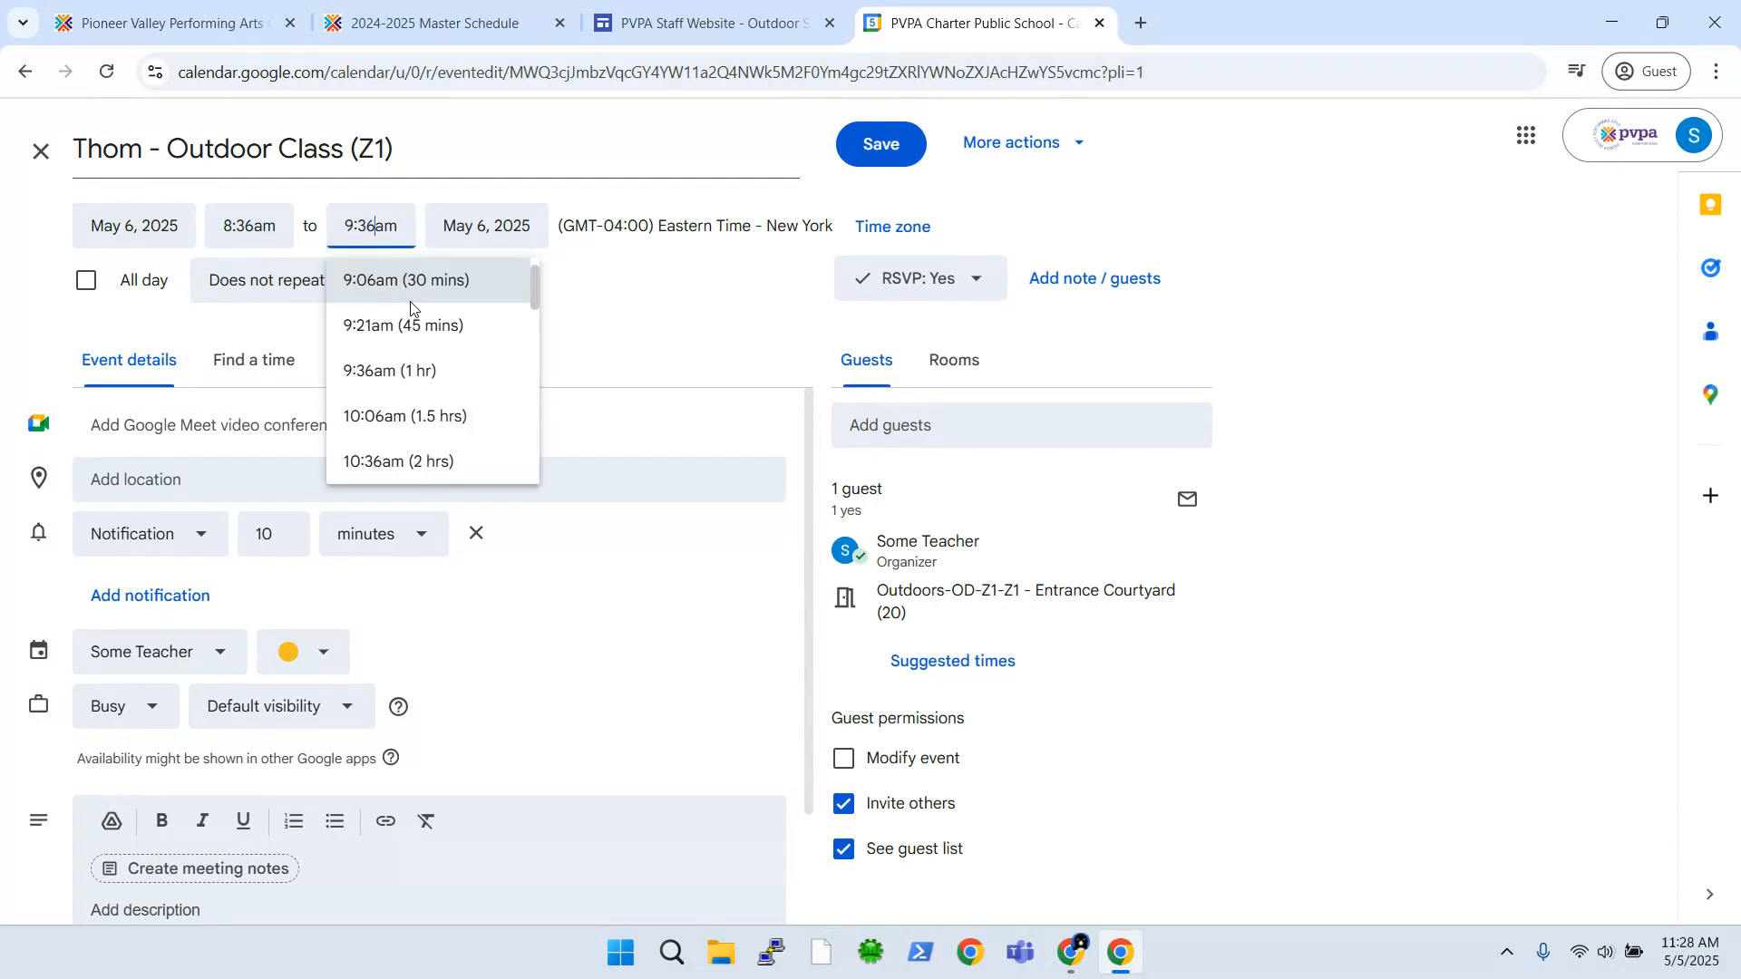
pyautogui.press('BackSpace')
pyautogui.write('4')
pyautogui.click(878, 145)
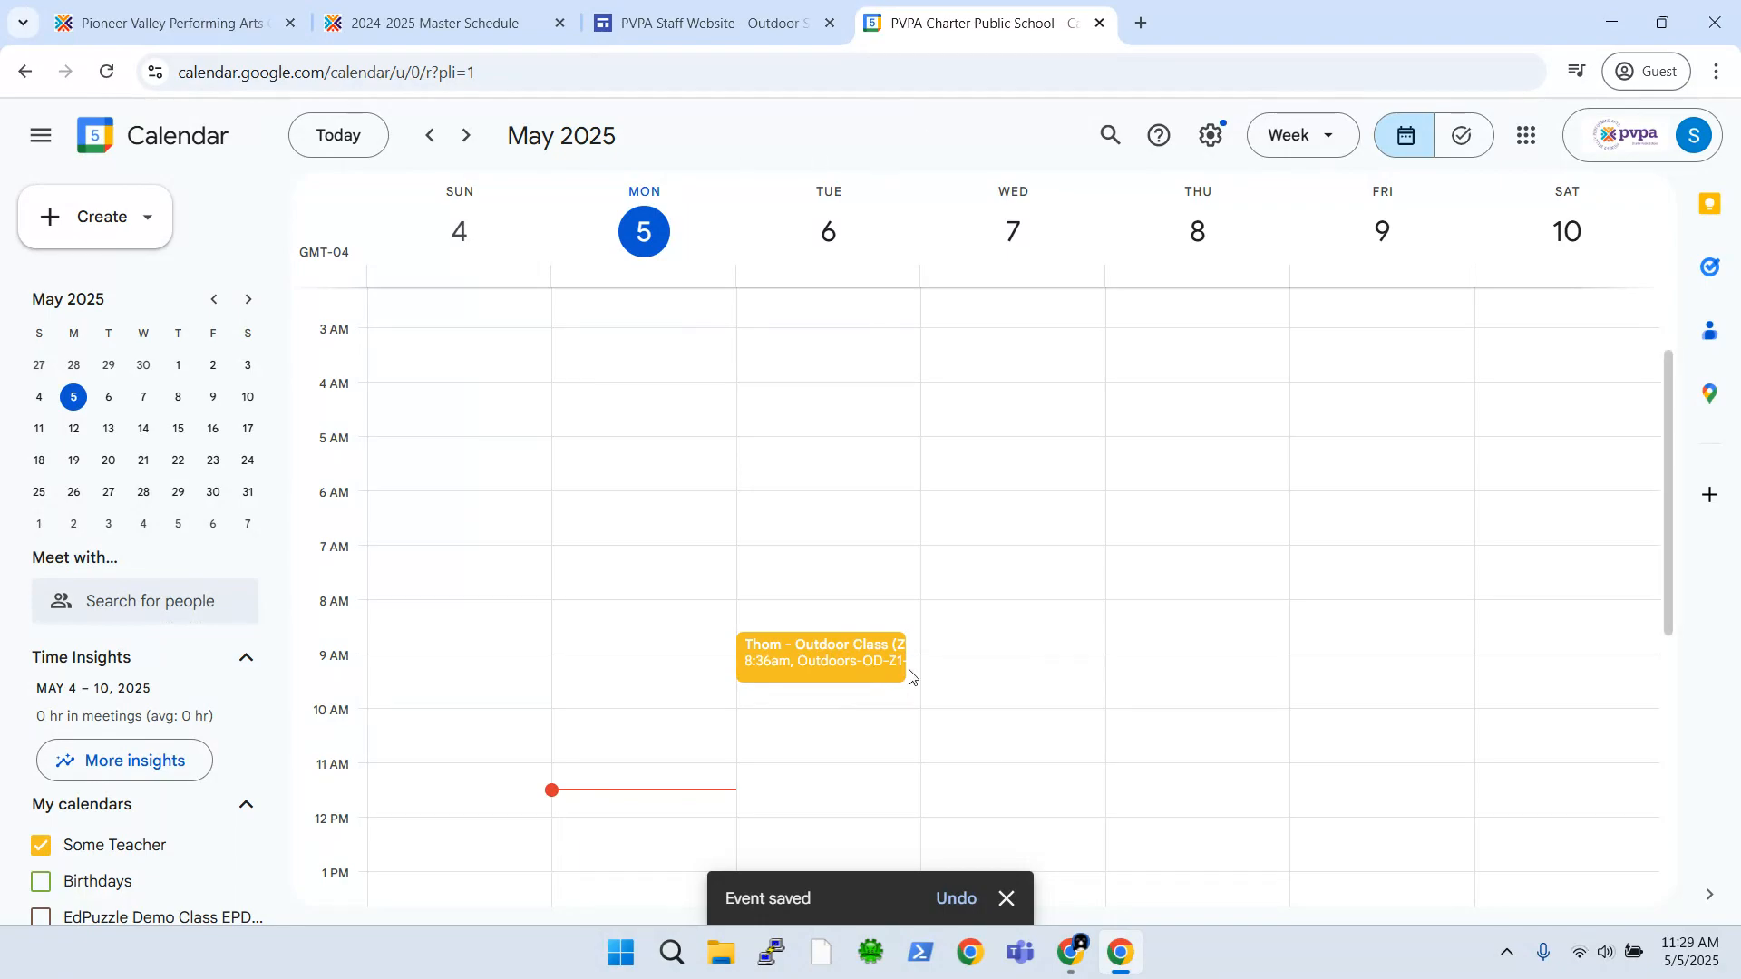
pyautogui.moveTo(1088, 959)
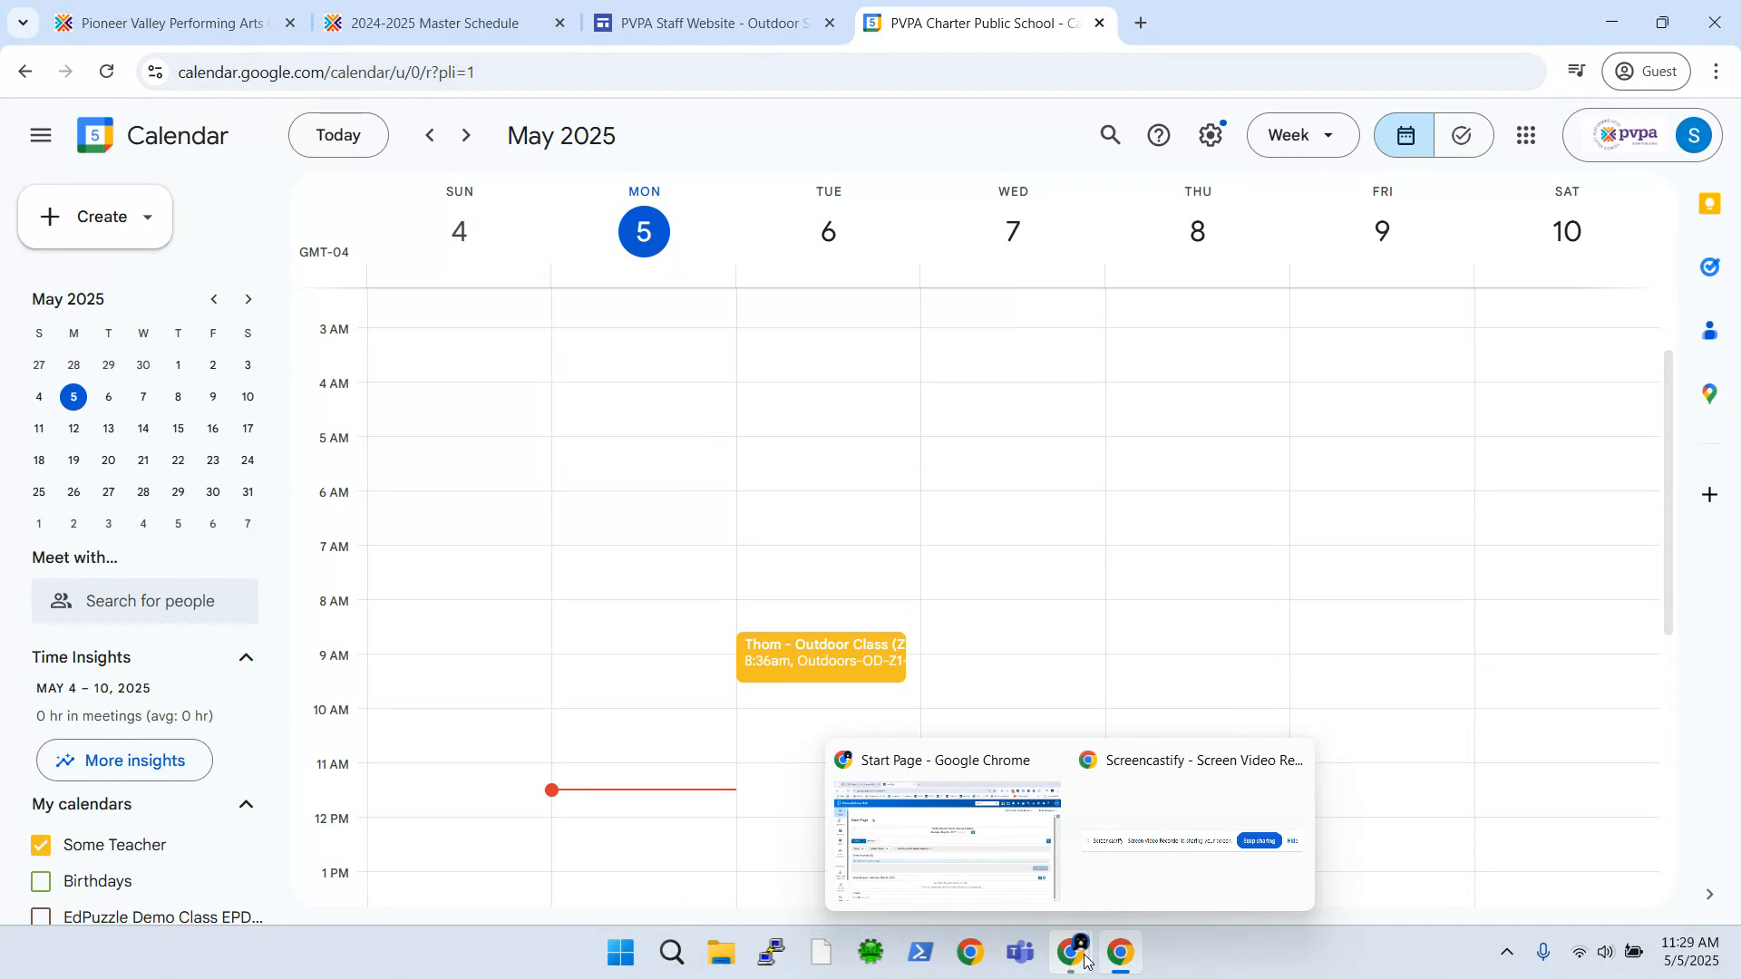